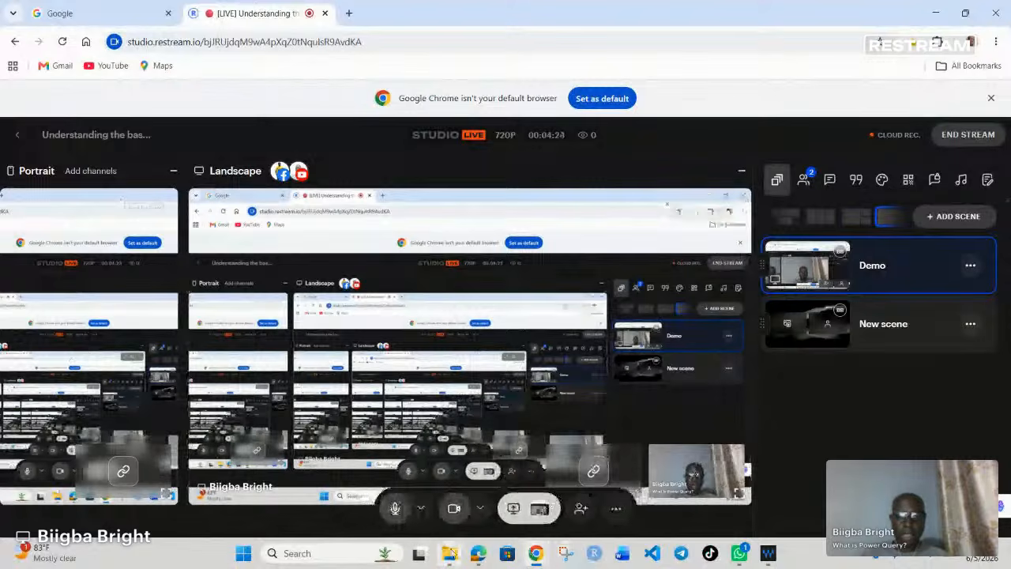
Step: Switch to File Explorer and open the Delveries_2021 workbook from the Gyatacement folder on the Desktop
click(449, 553)
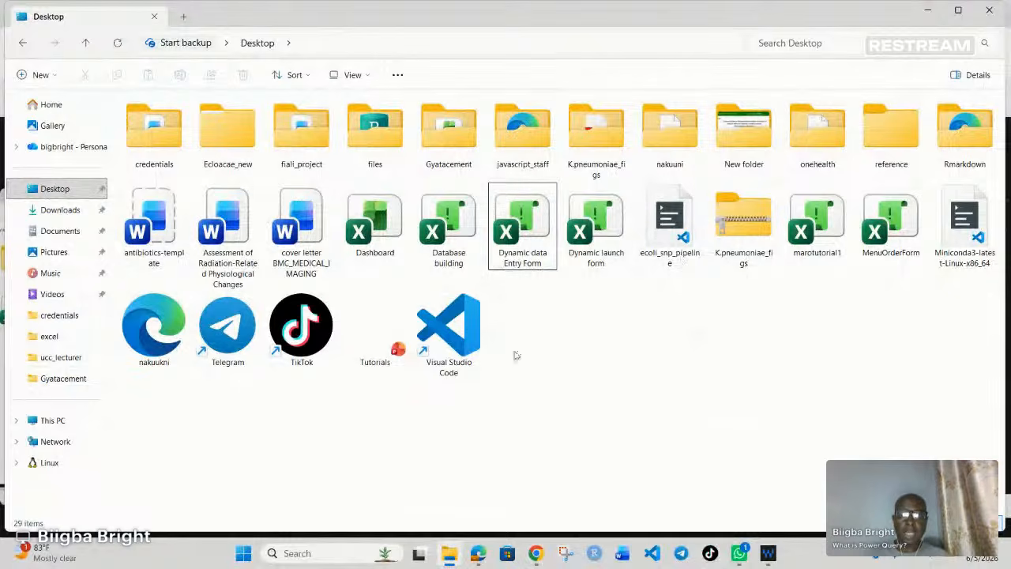
double_click(455, 137)
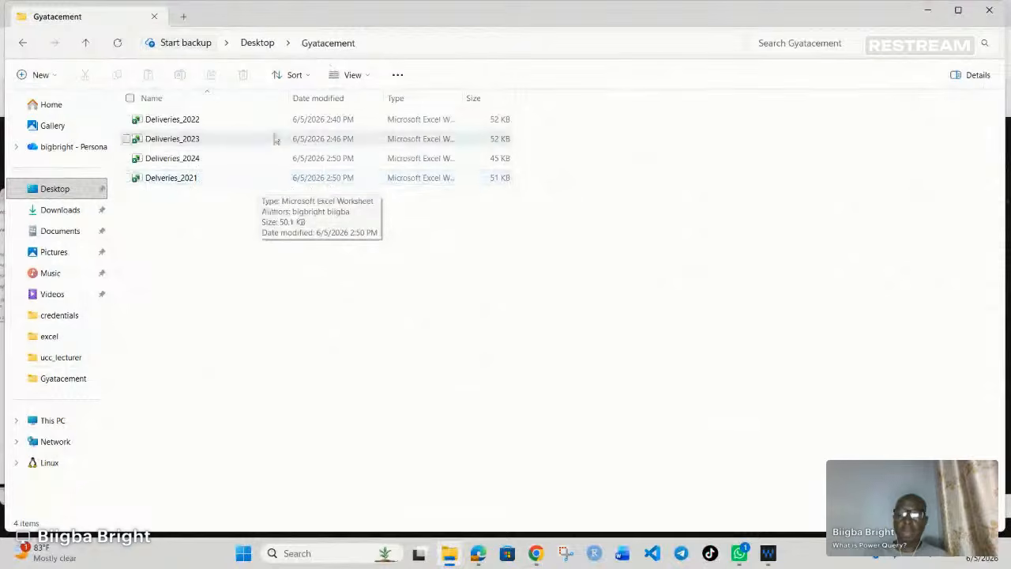
double_click(209, 182)
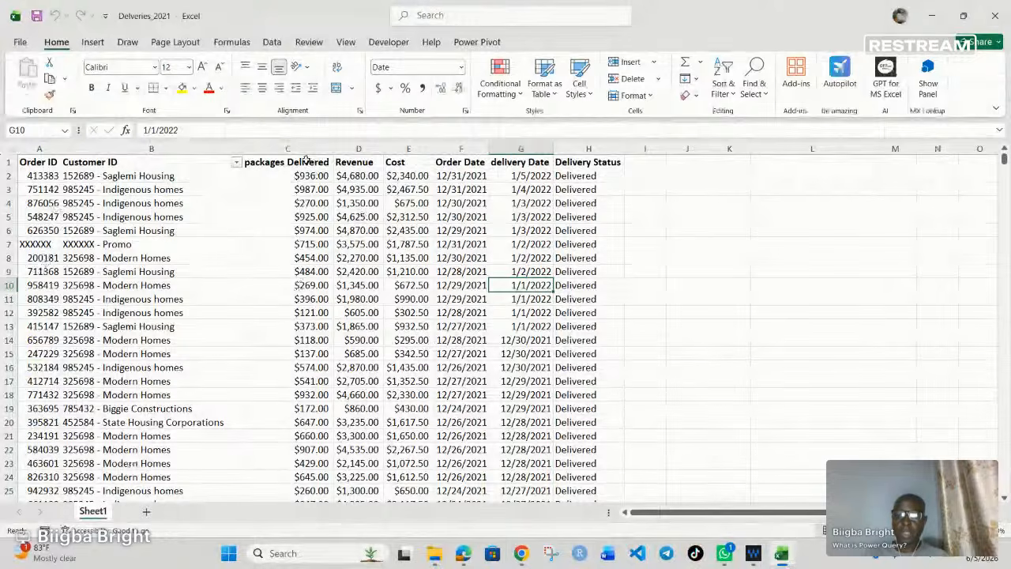
Step: Apply the Accounting number format to the packages Delivered column
click(303, 149)
click(378, 88)
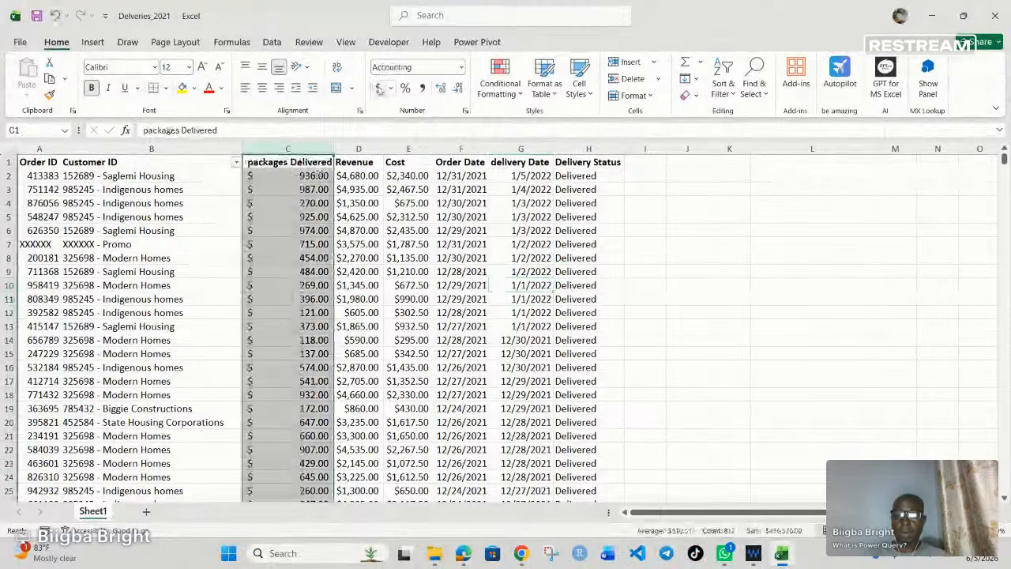
click(387, 89)
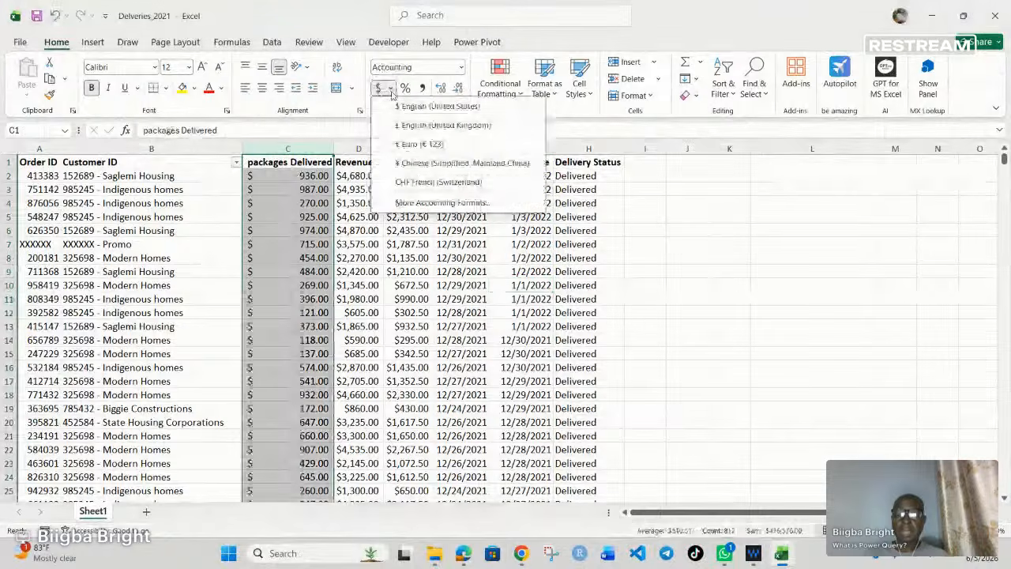
click(292, 265)
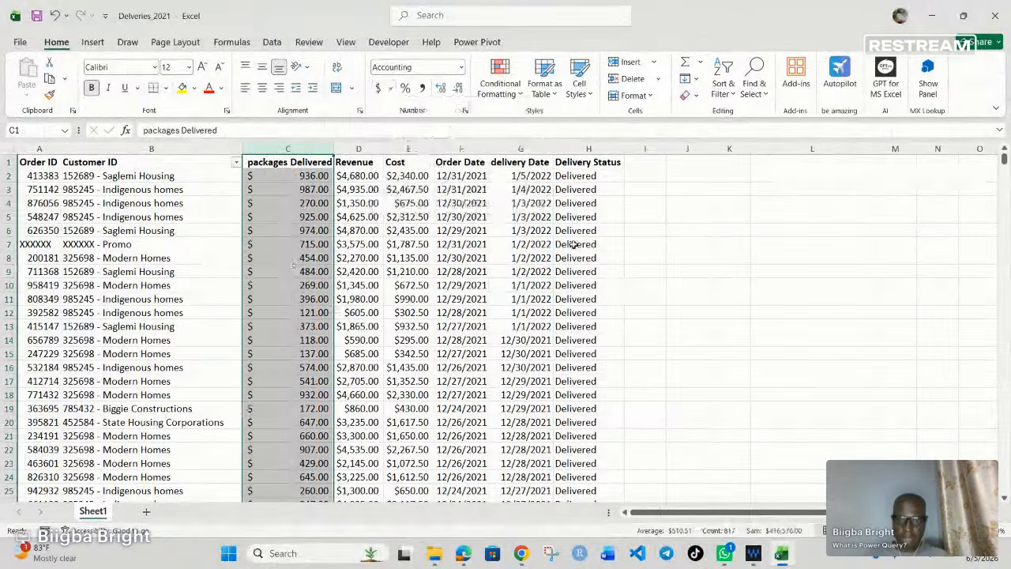
click(358, 230)
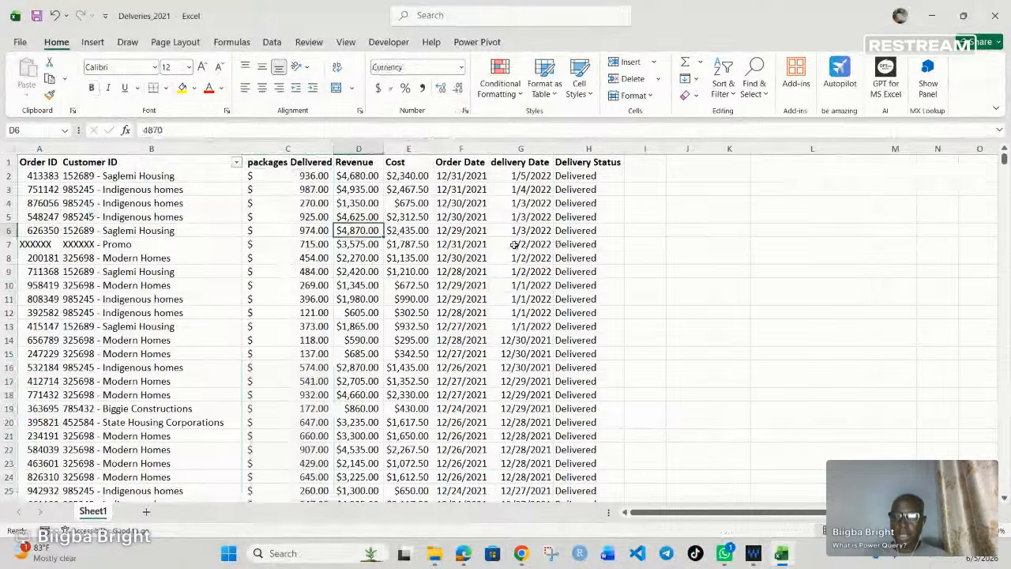
Step: Examine the Promo entry in row 7 and the Customer ID column, and close the workbook without saving changes
click(12, 246)
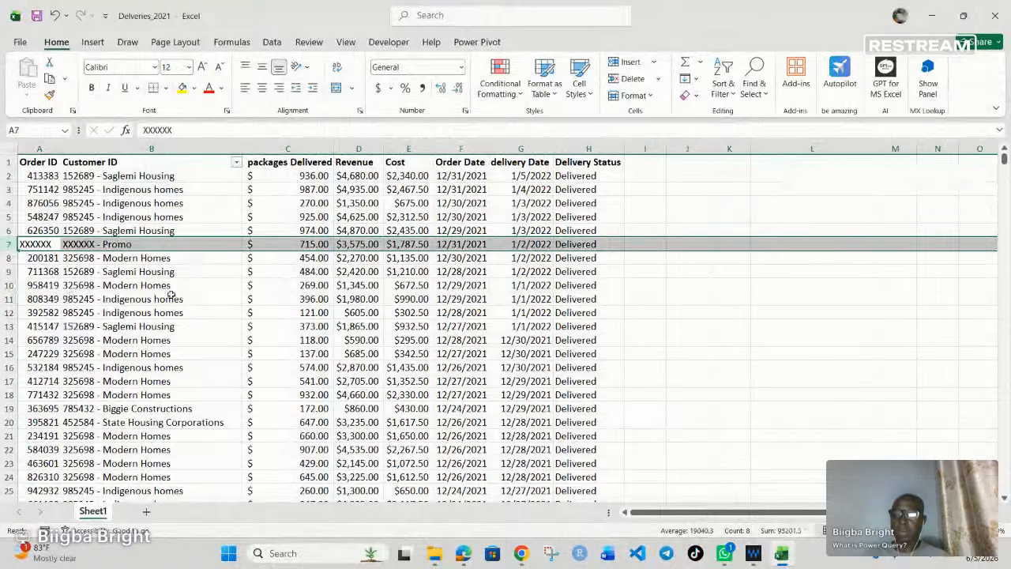
key(Right)
key(Right)
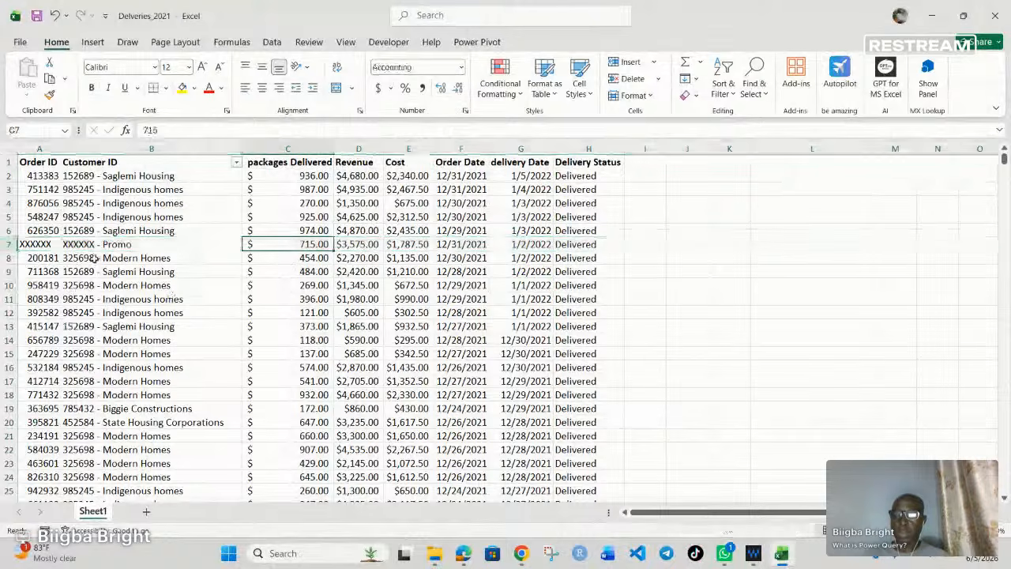
click(103, 144)
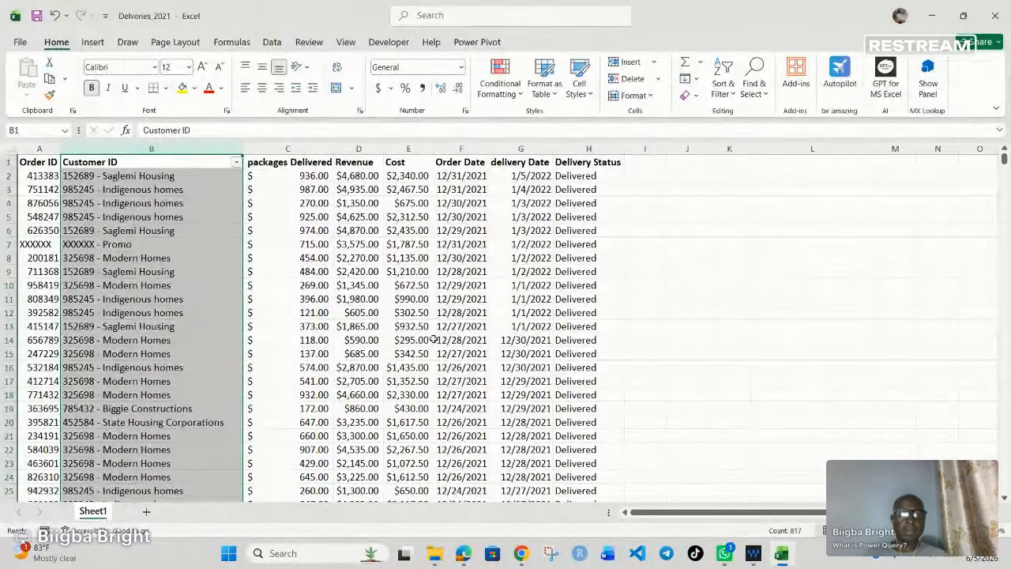
click(992, 16)
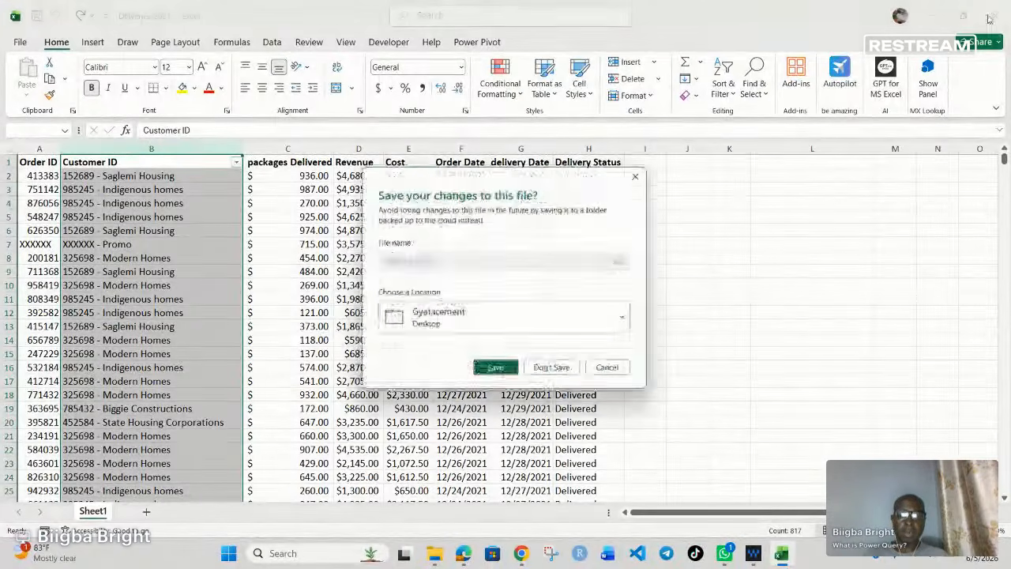
click(554, 371)
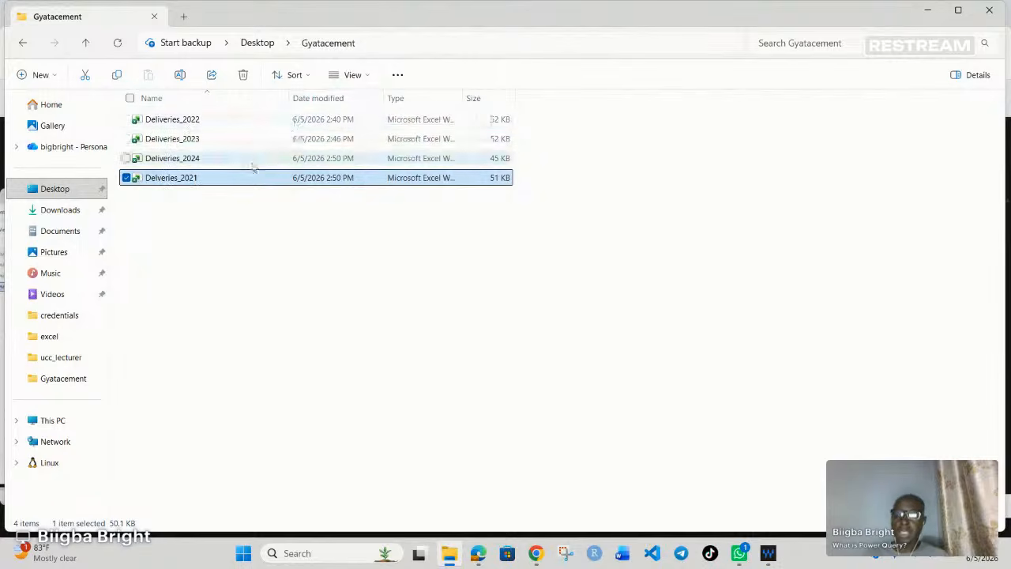
Step: Move the Deliveries_2024 file out of the Gyatacement folder to the Desktop and close the folder window
click(210, 163)
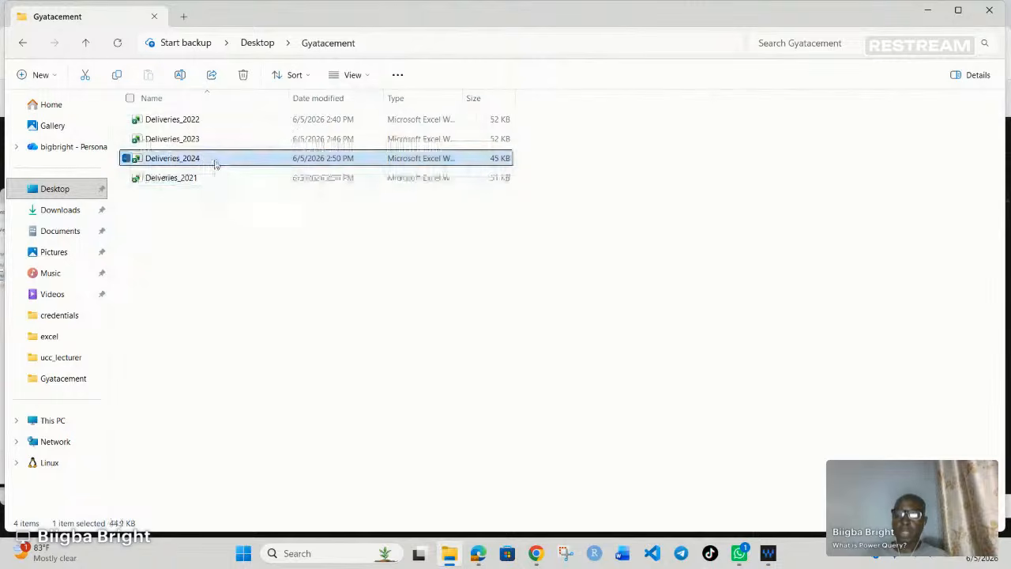
drag(214, 164, 32, 190)
drag(32, 190, 33, 189)
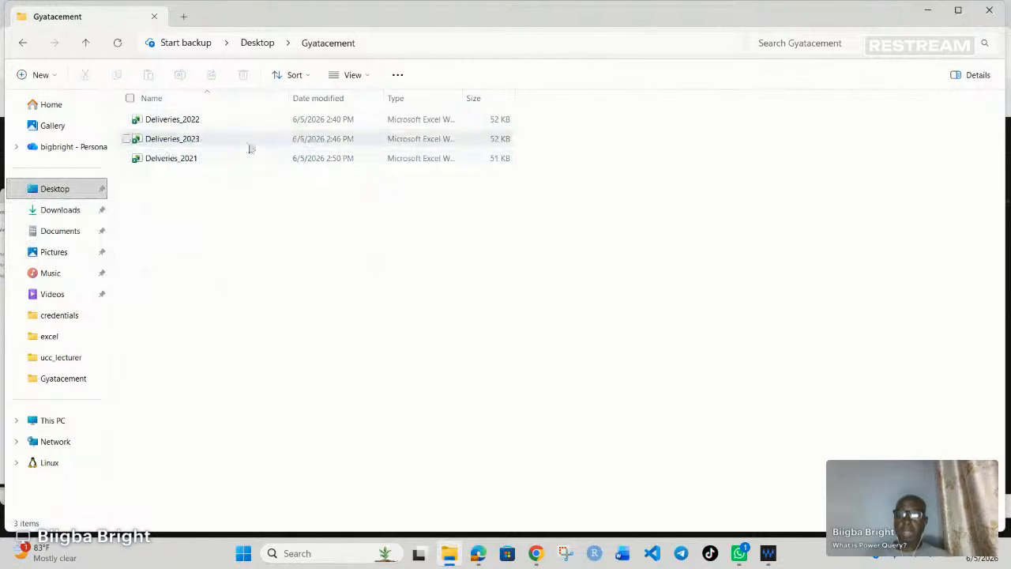
click(988, 9)
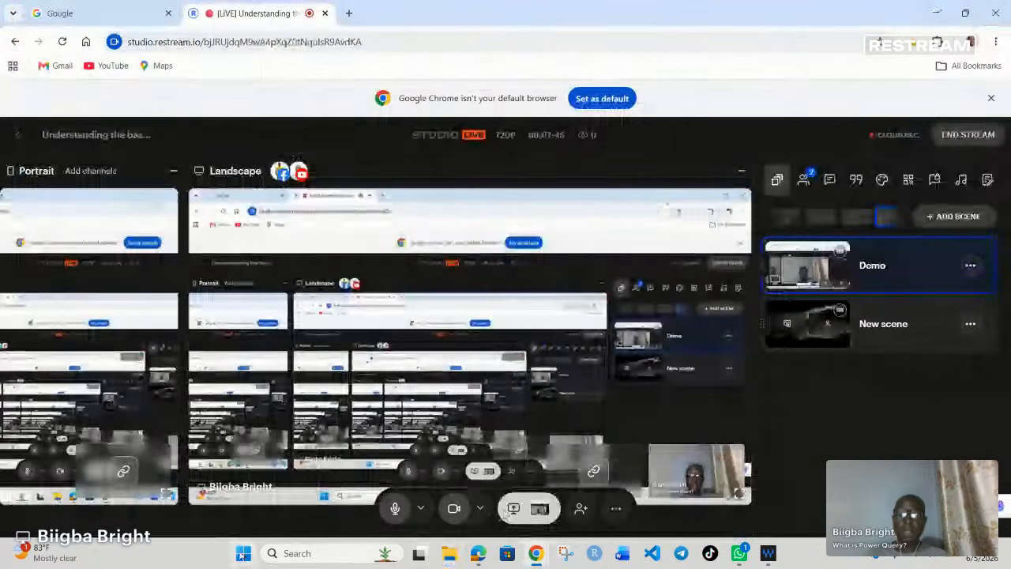
Step: Switch to Excel with a new blank workbook
key(super)
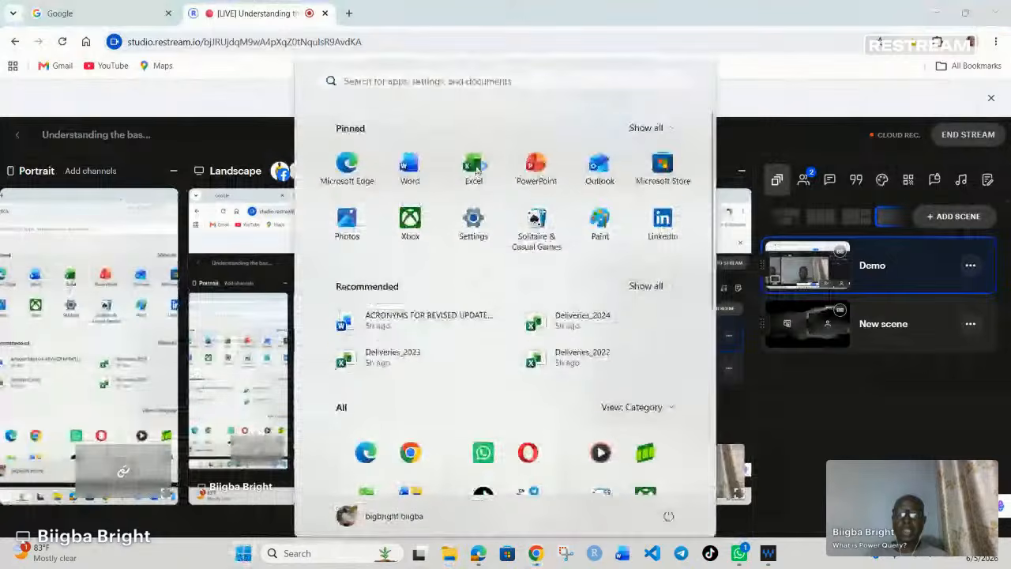
click(474, 166)
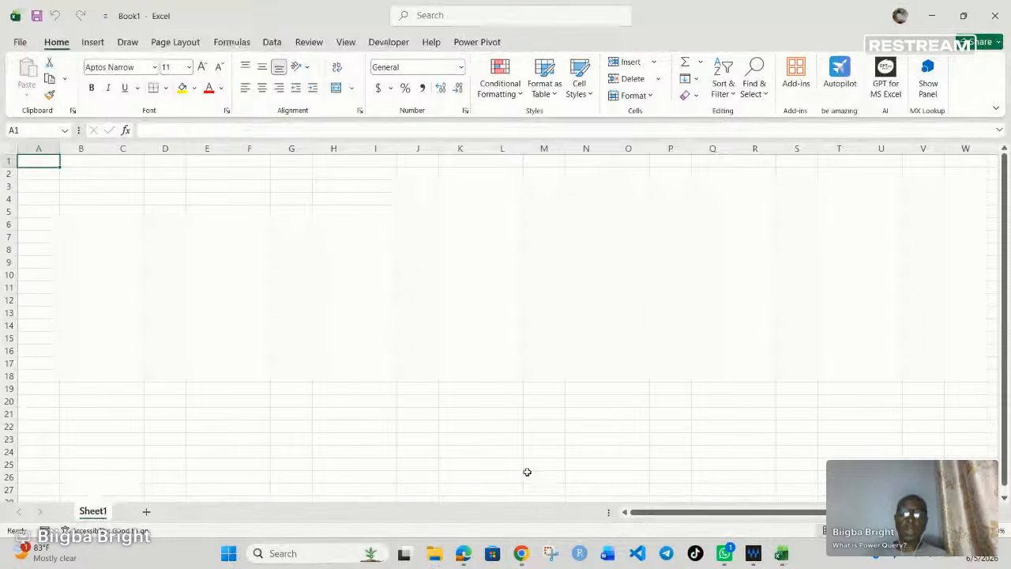
Step: Locate the Gyatacement folder on the Desktop in File Explorer and return to the blank workbook
click(436, 553)
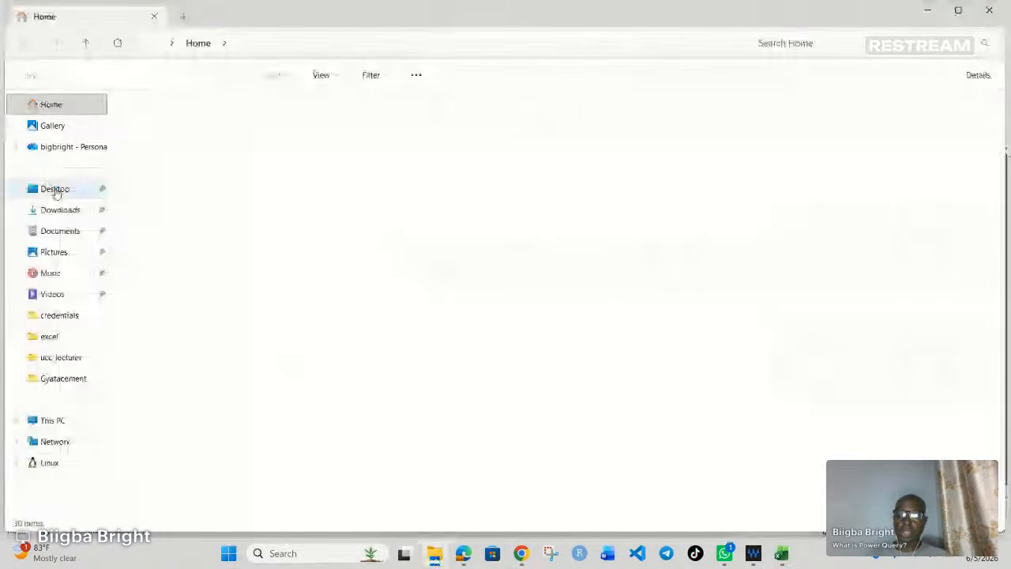
click(55, 191)
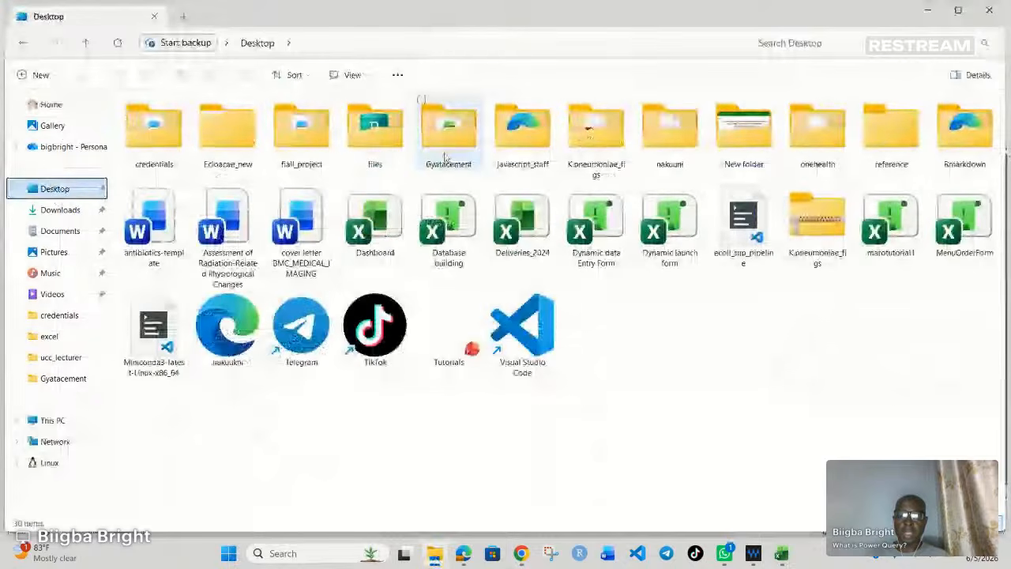
click(425, 108)
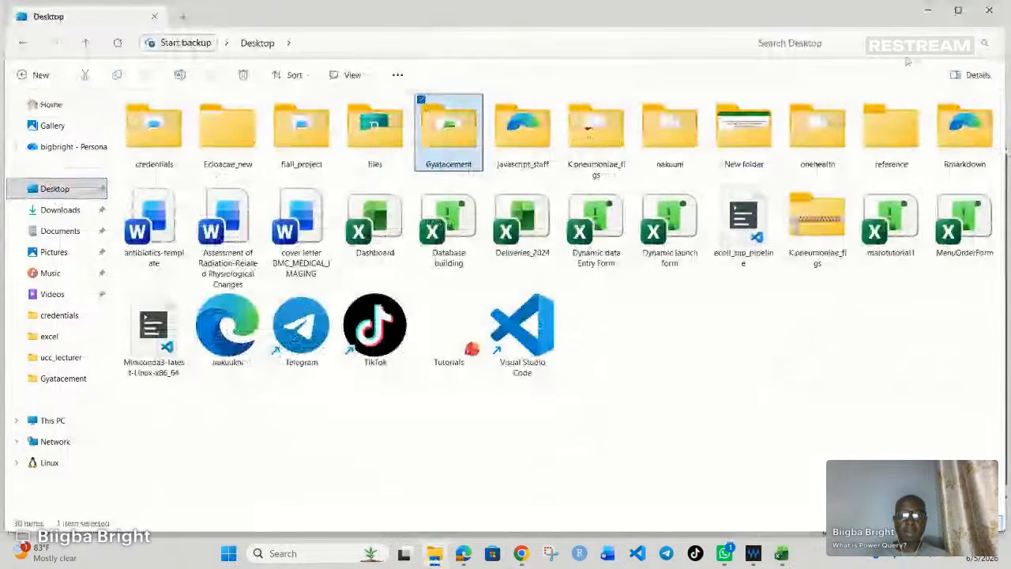
click(927, 11)
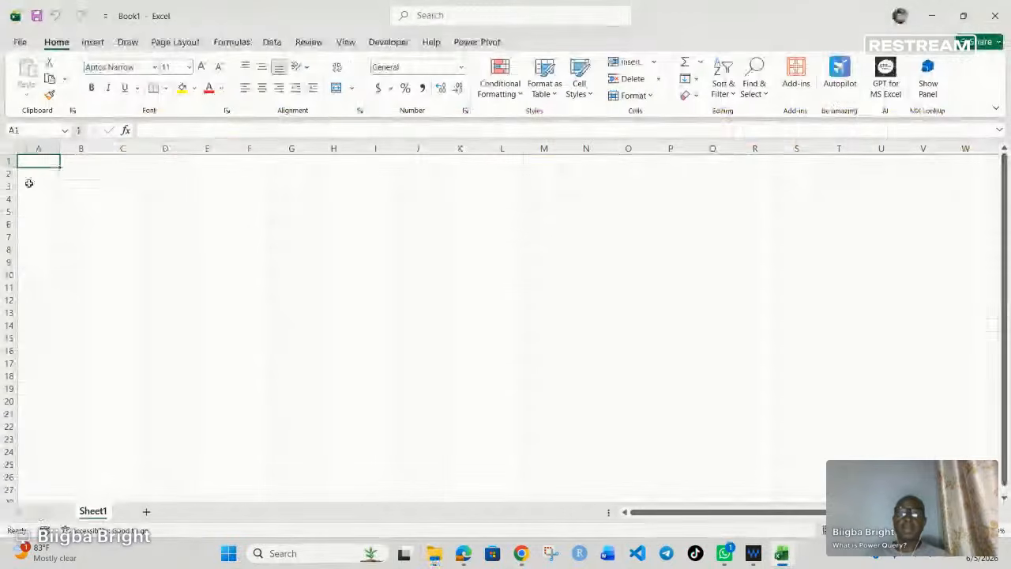
Step: Import data from a folder, choosing the Gyatacement folder on the Desktop as the source
click(274, 42)
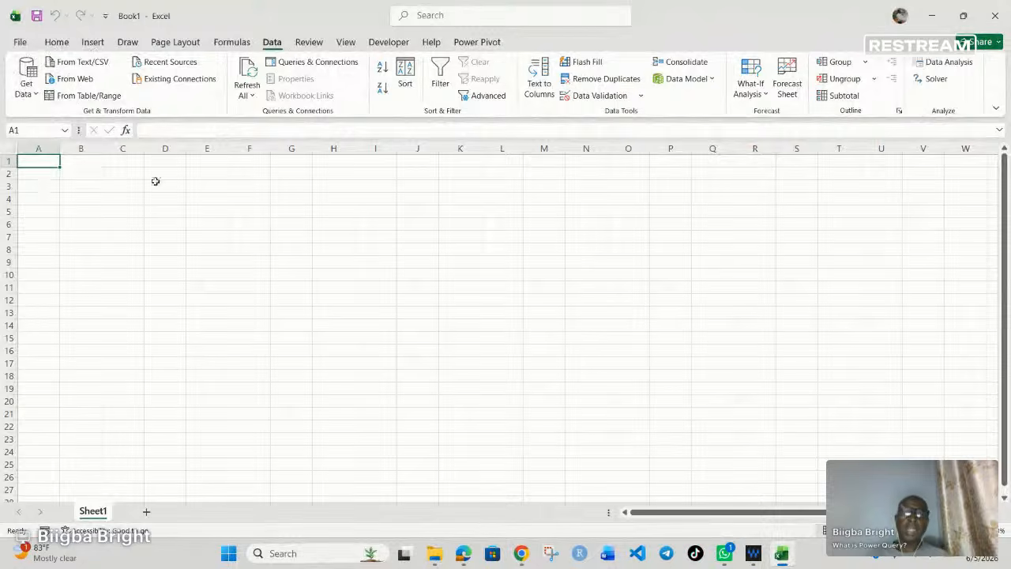
click(36, 94)
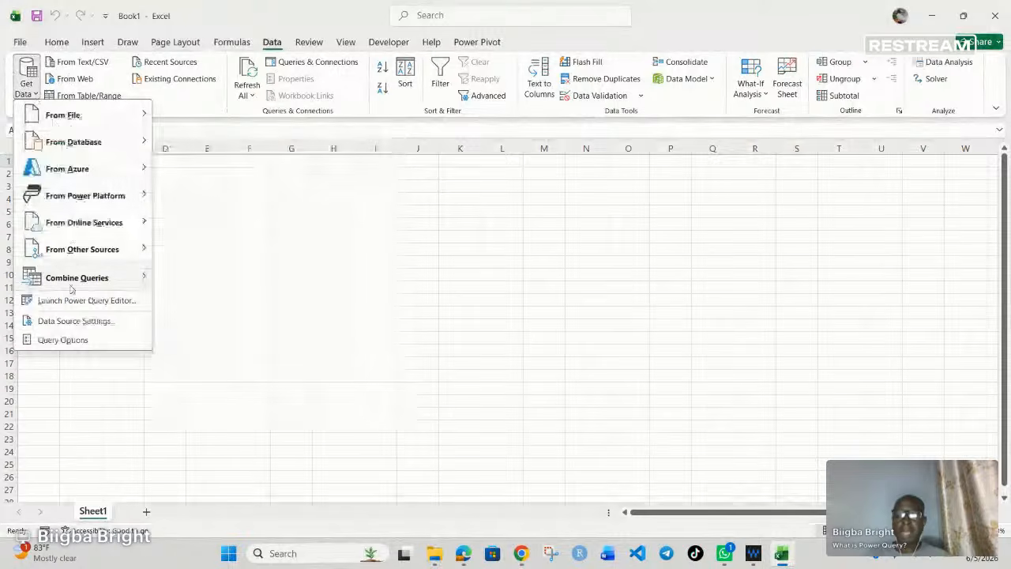
mouse_move(76, 272)
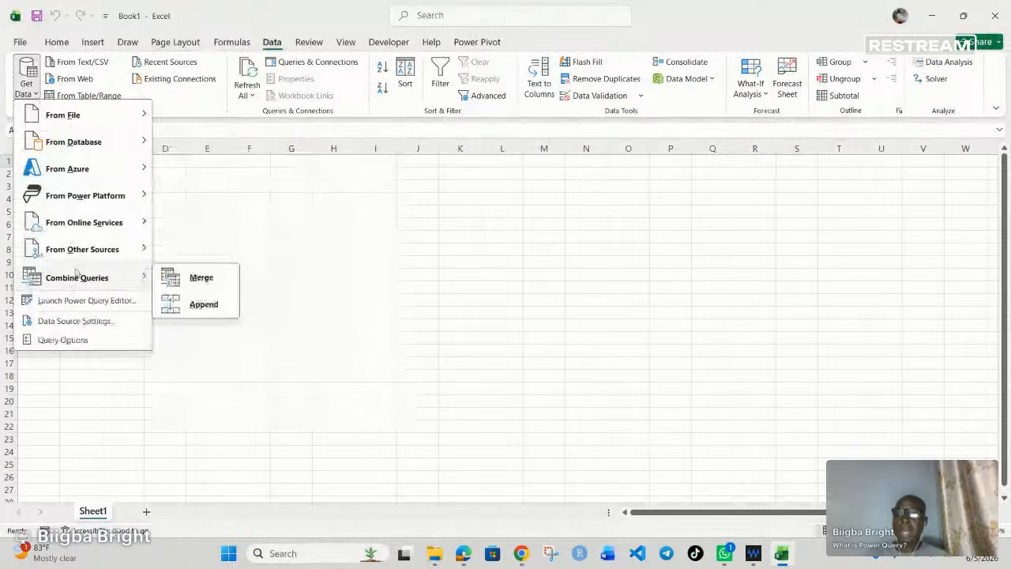
mouse_move(74, 118)
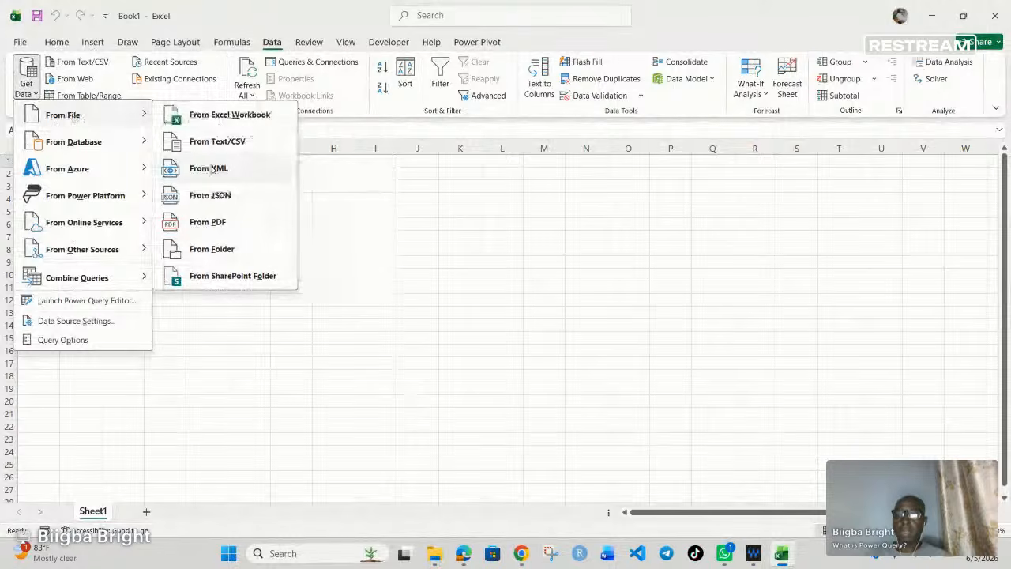
click(220, 250)
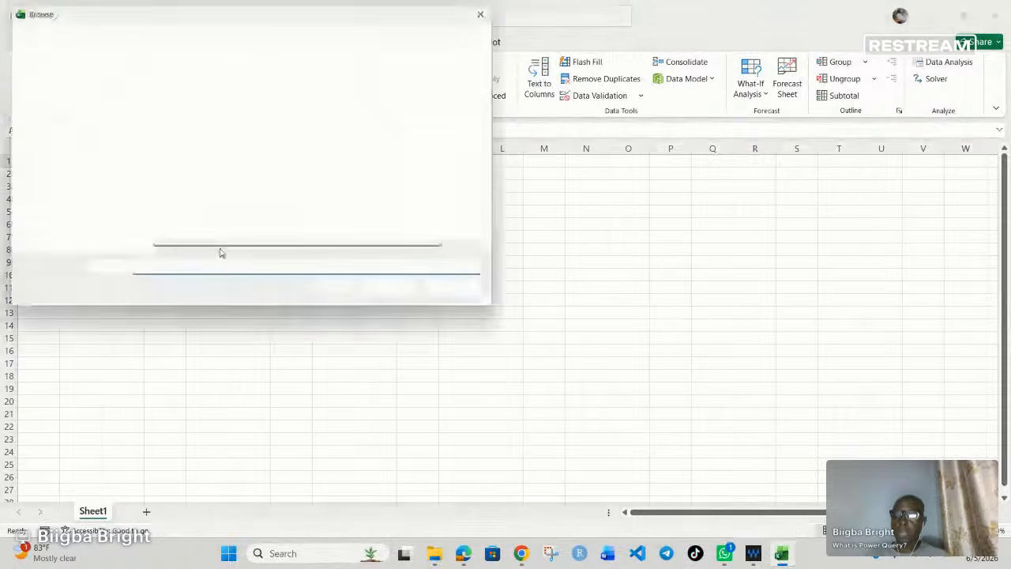
click(63, 155)
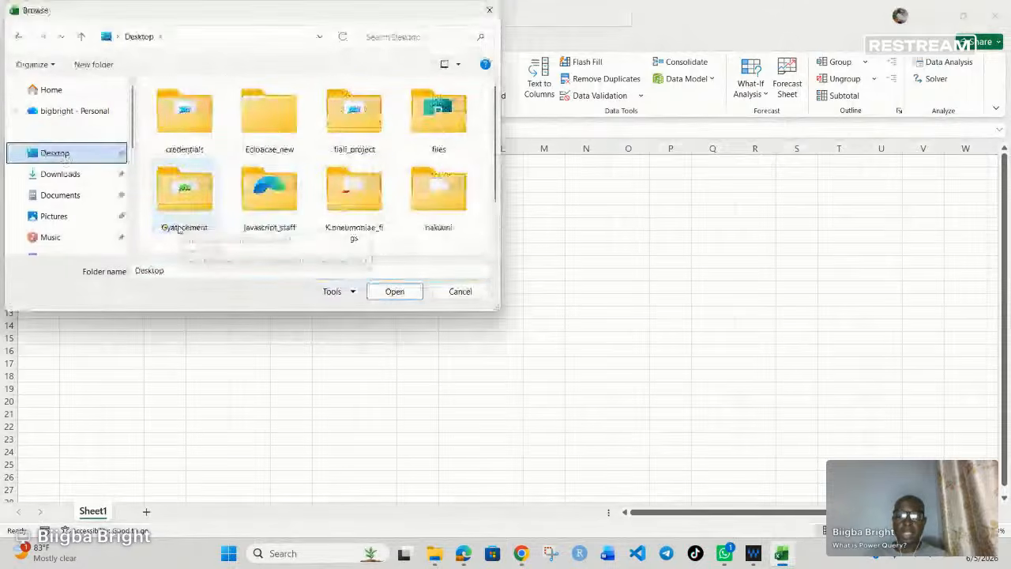
click(201, 205)
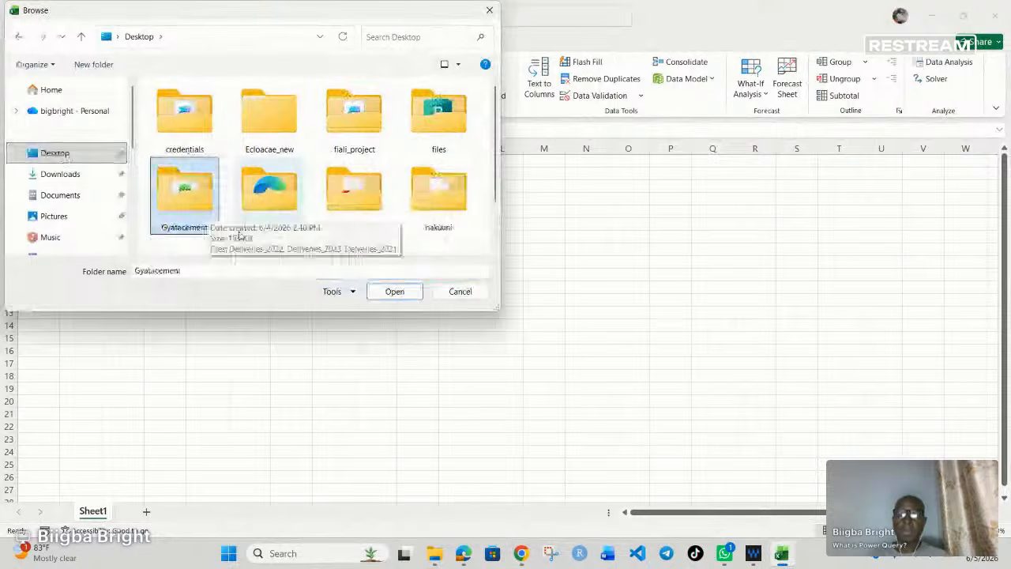
click(394, 292)
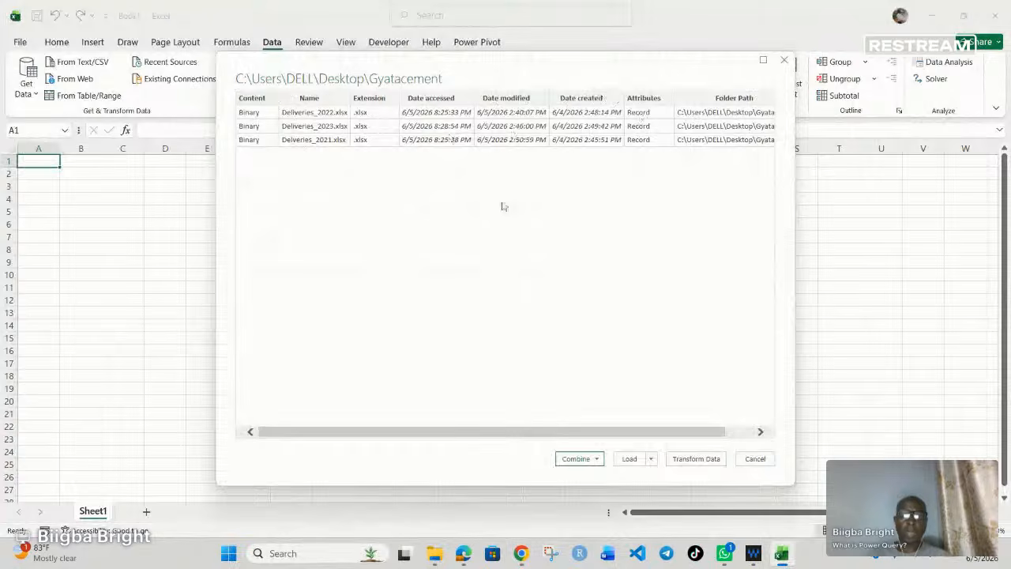
Step: Combine and transform the folder's files, using the first file as the sample and Sheet1 as the object to extract
click(598, 461)
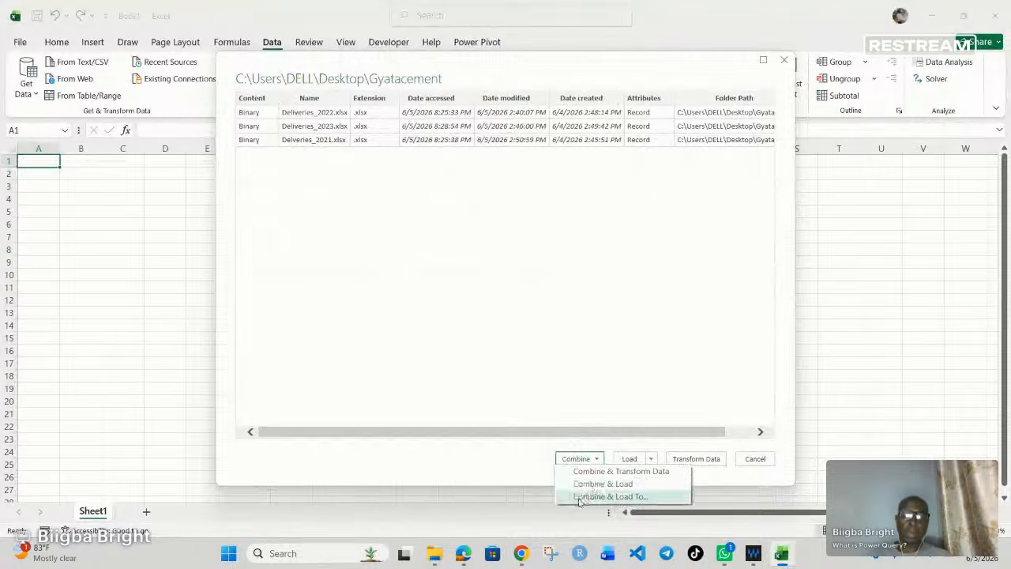
click(615, 472)
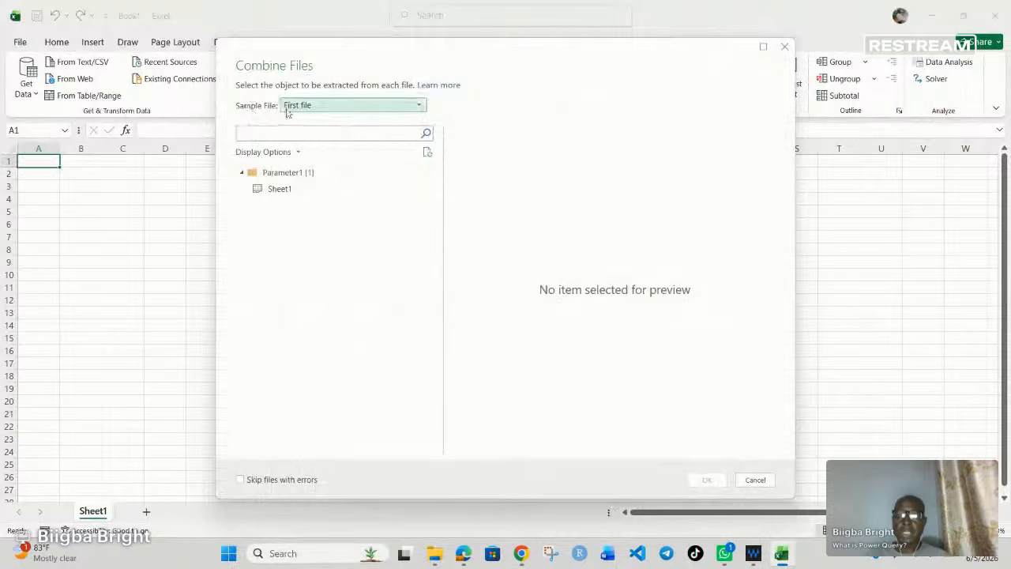
click(418, 105)
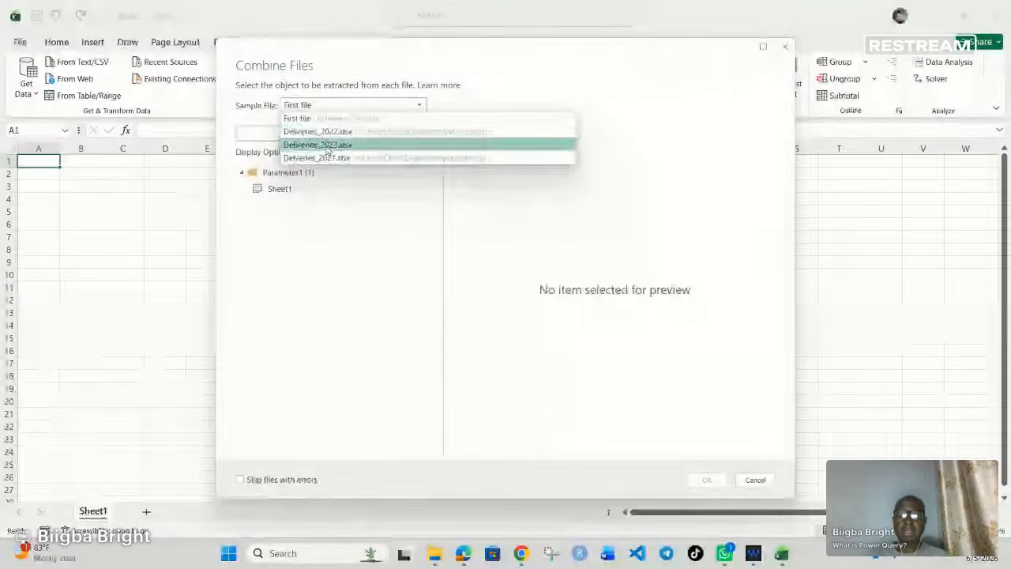
click(326, 106)
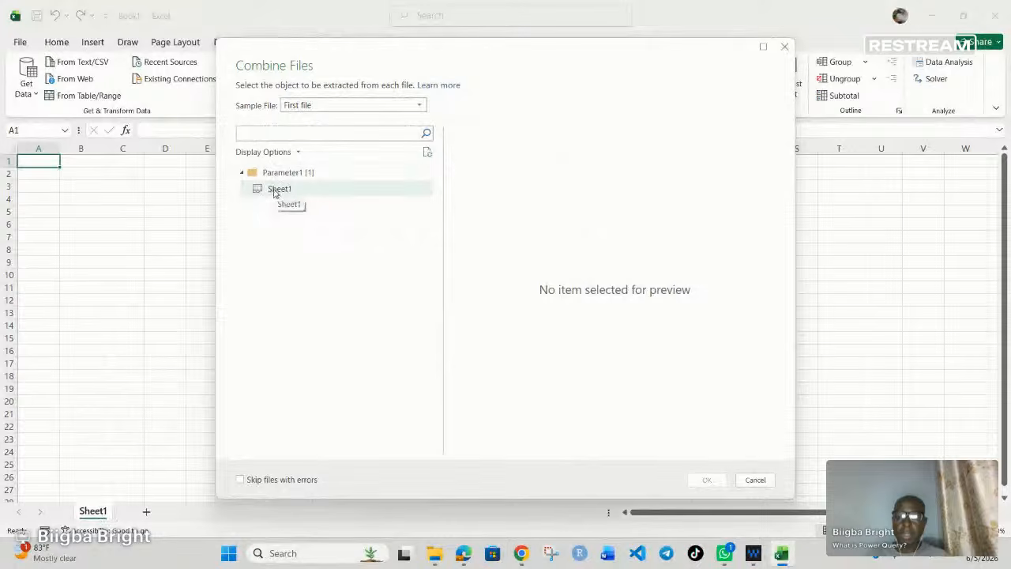
click(275, 191)
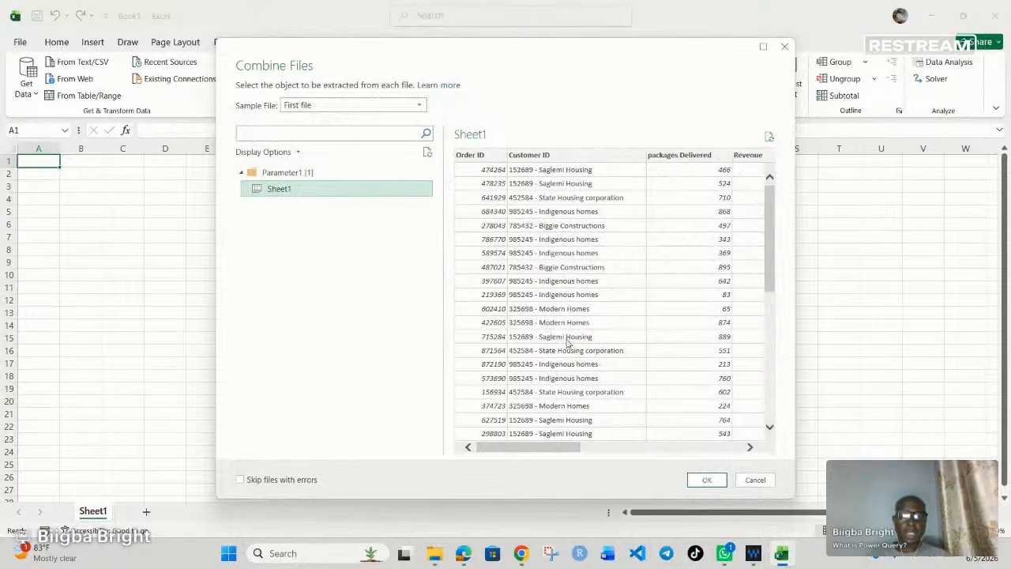
scroll(565, 339, down, 5)
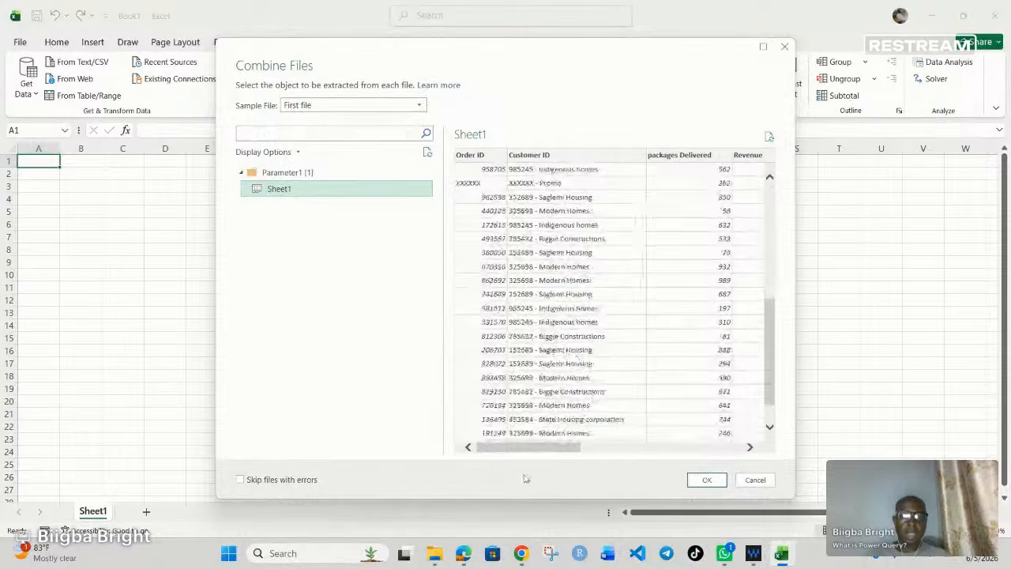
drag(526, 447, 770, 324)
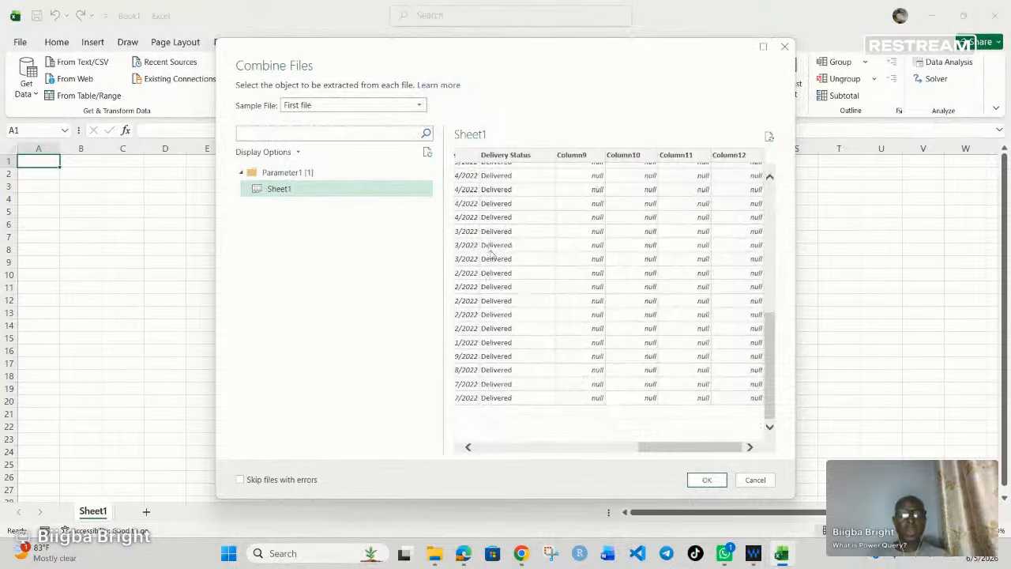
click(705, 480)
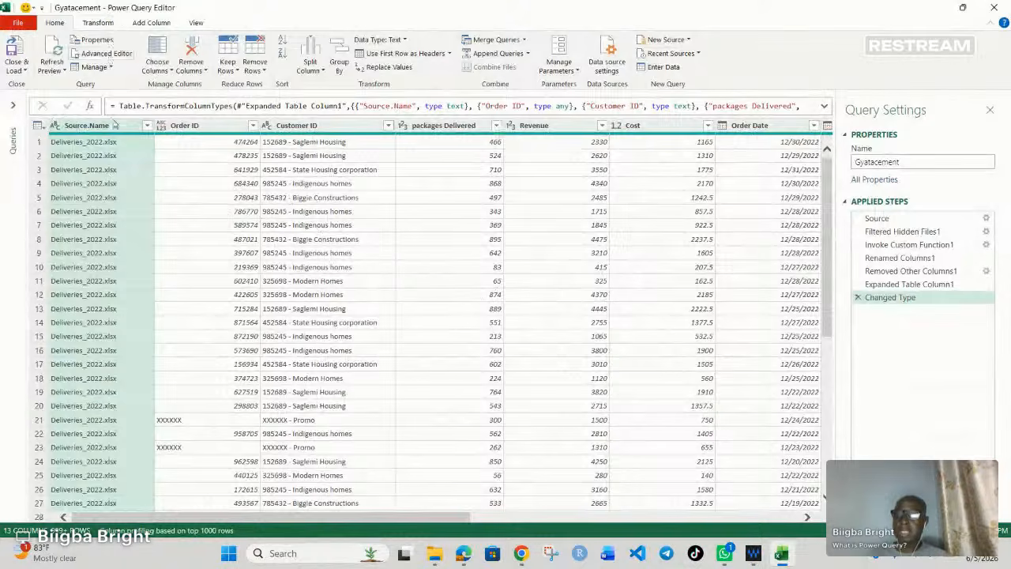
Step: Remove the Source.Name column from the combined query
click(98, 23)
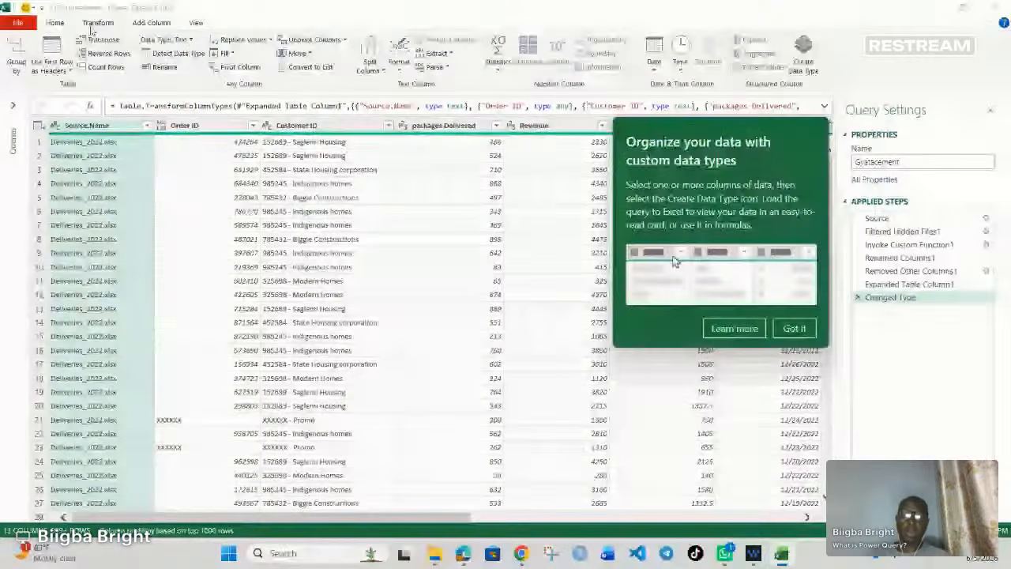
click(56, 25)
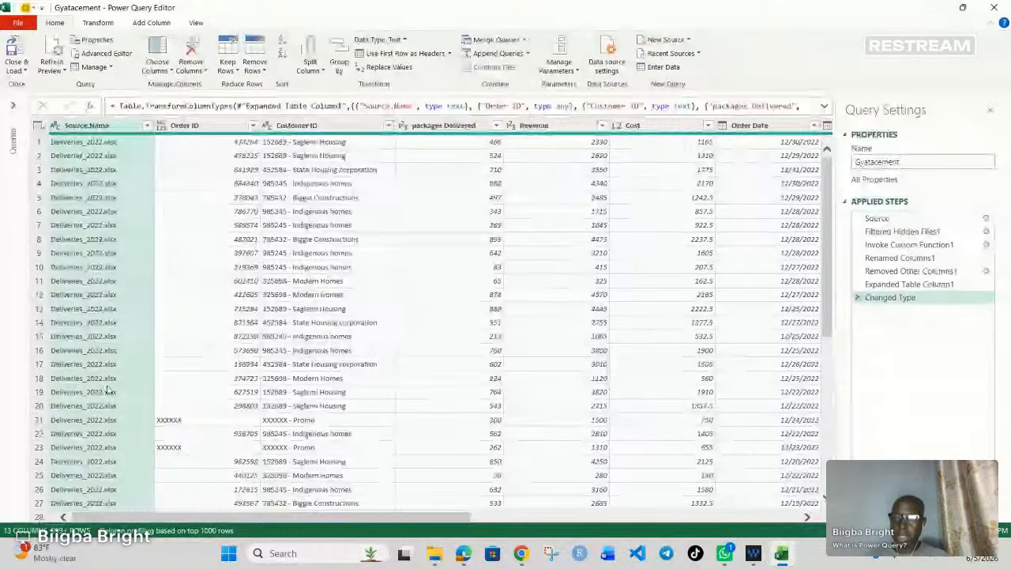
right_click(90, 129)
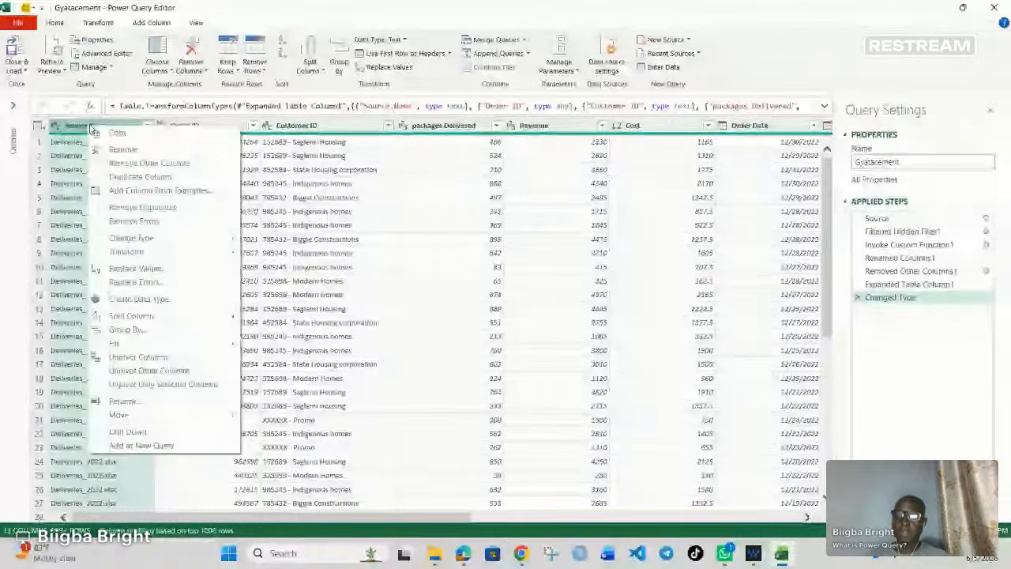
click(122, 148)
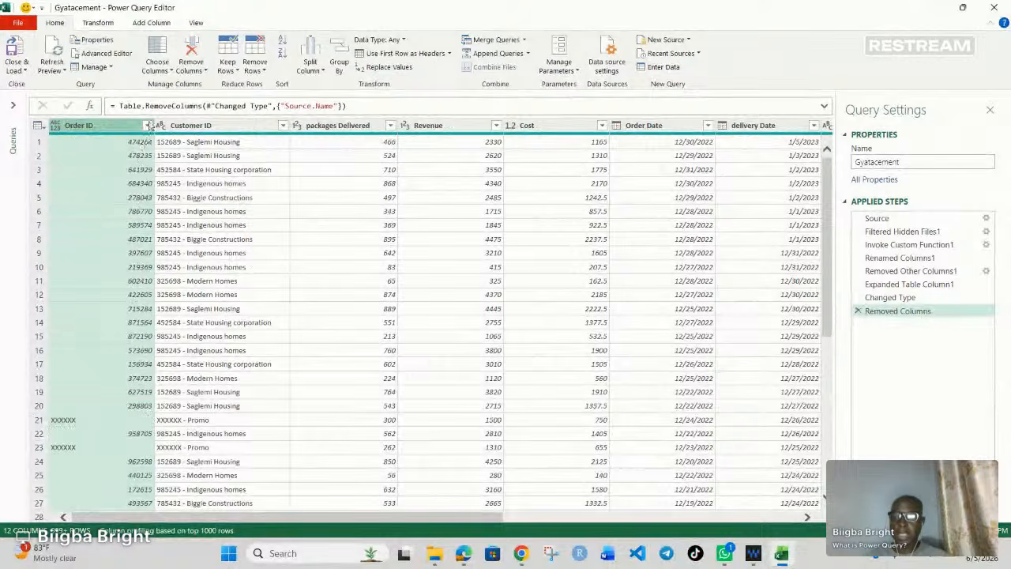
Step: Filter the Order ID column to exclude the XXXXXX rows
click(147, 125)
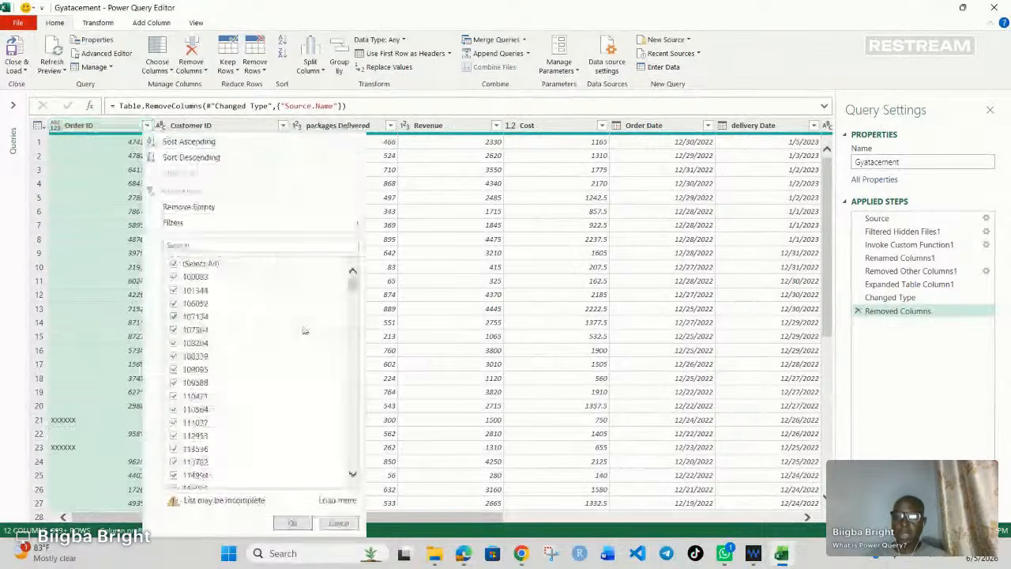
drag(360, 283, 362, 474)
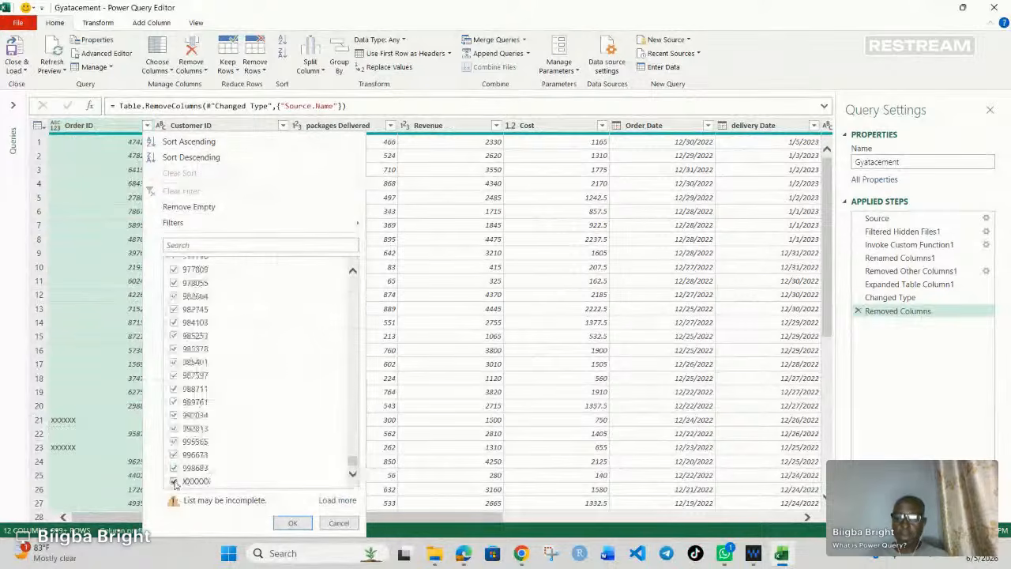
click(248, 482)
click(291, 522)
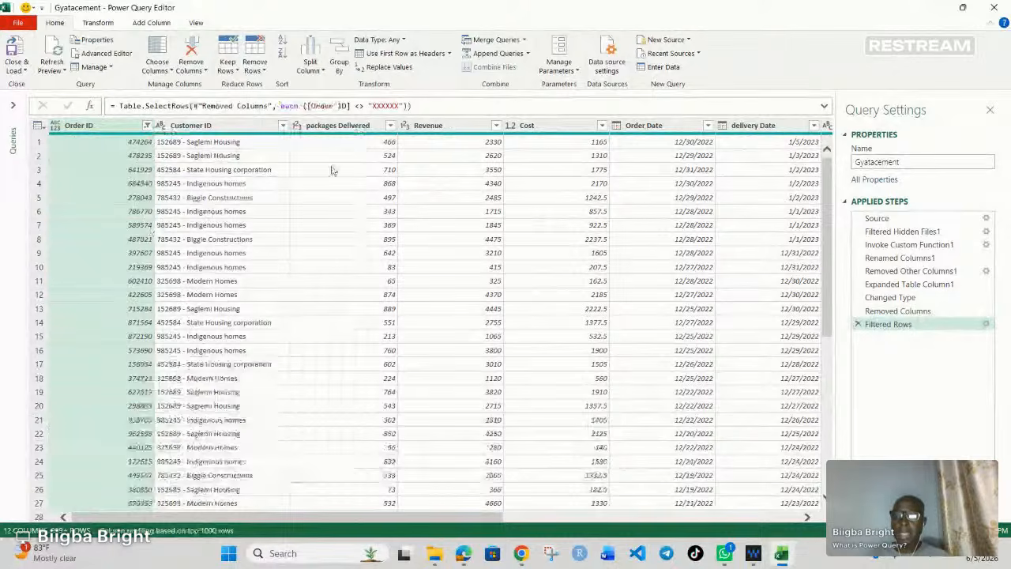
Step: Split the Customer ID column by a custom hyphen delimiter at each occurrence
click(204, 126)
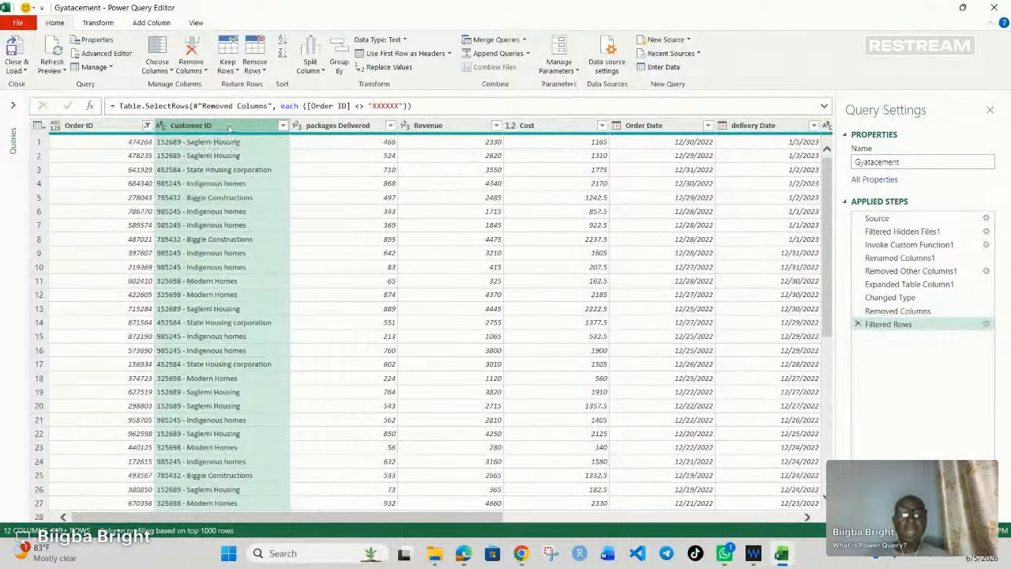
click(323, 70)
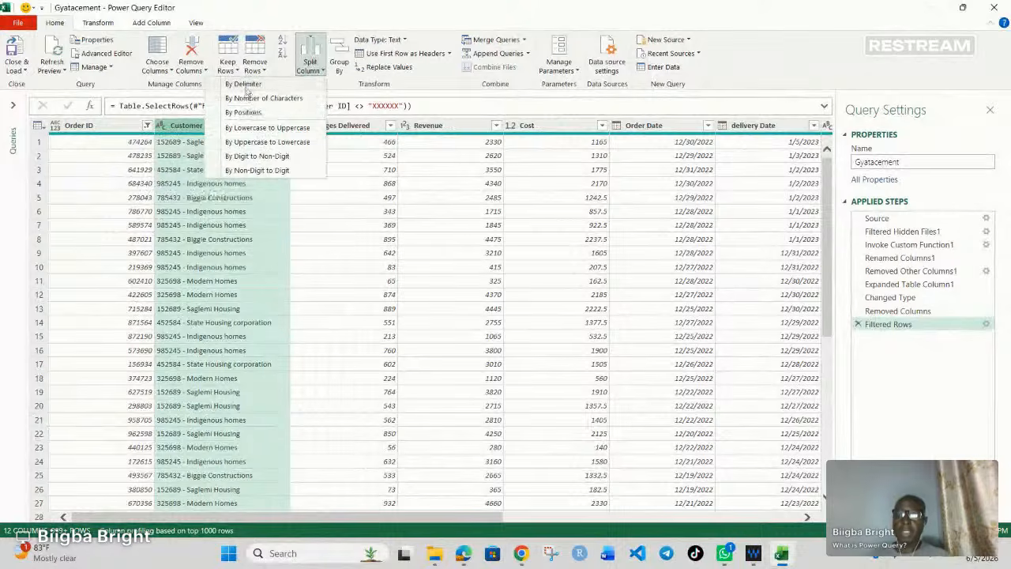
key(Escape)
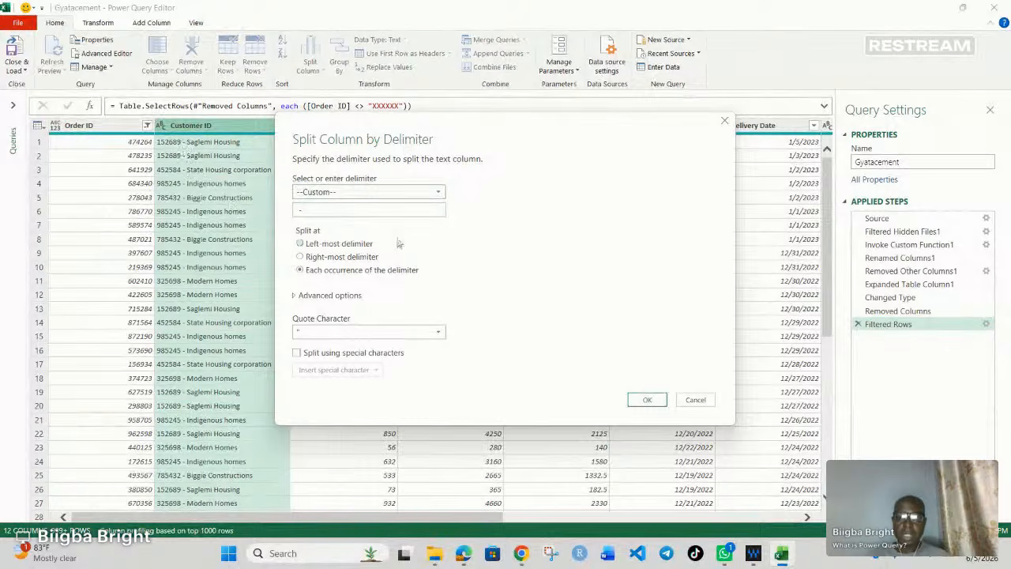
click(651, 400)
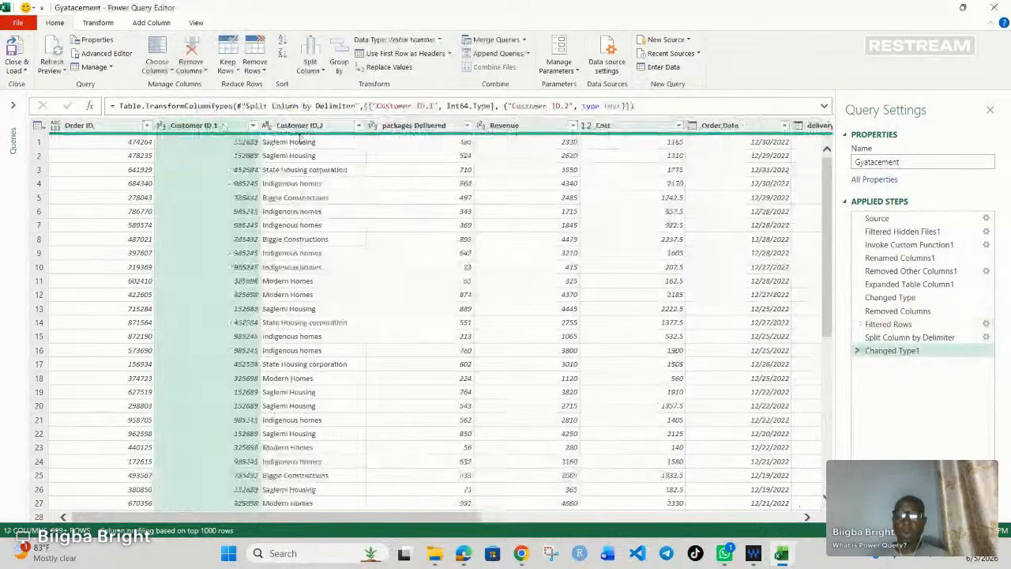
Step: Rename the two columns from the split as Customer ID and Customer Name
double_click(221, 126)
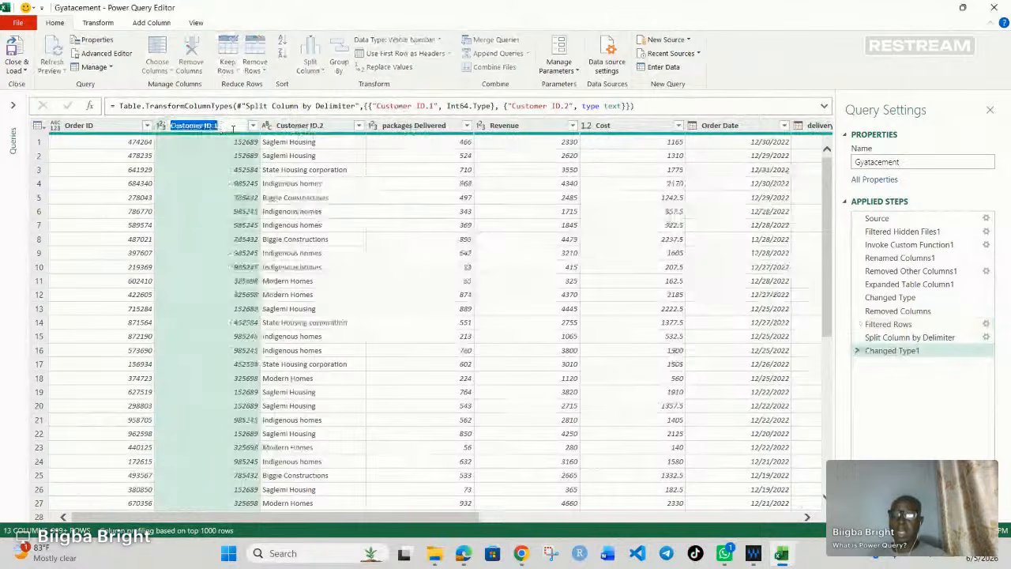
click(233, 128)
key(BackSpace)
key(BackSpace)
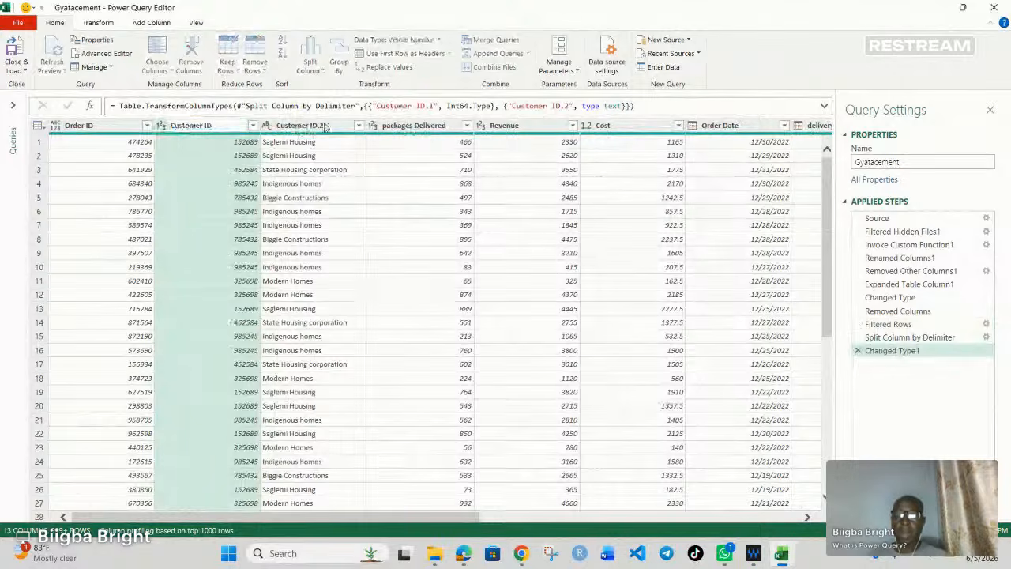
double_click(327, 127)
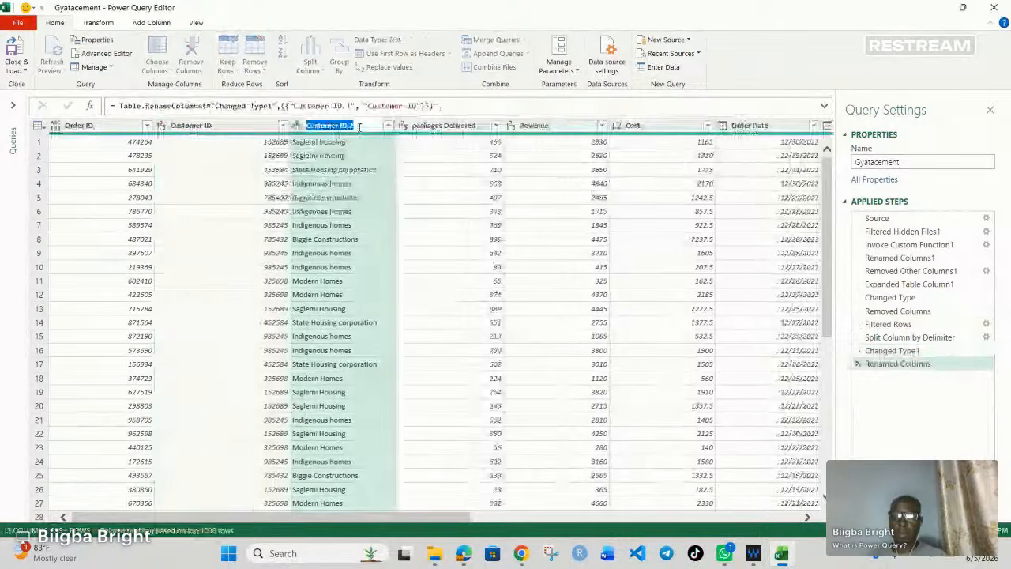
text(Customer Nam)
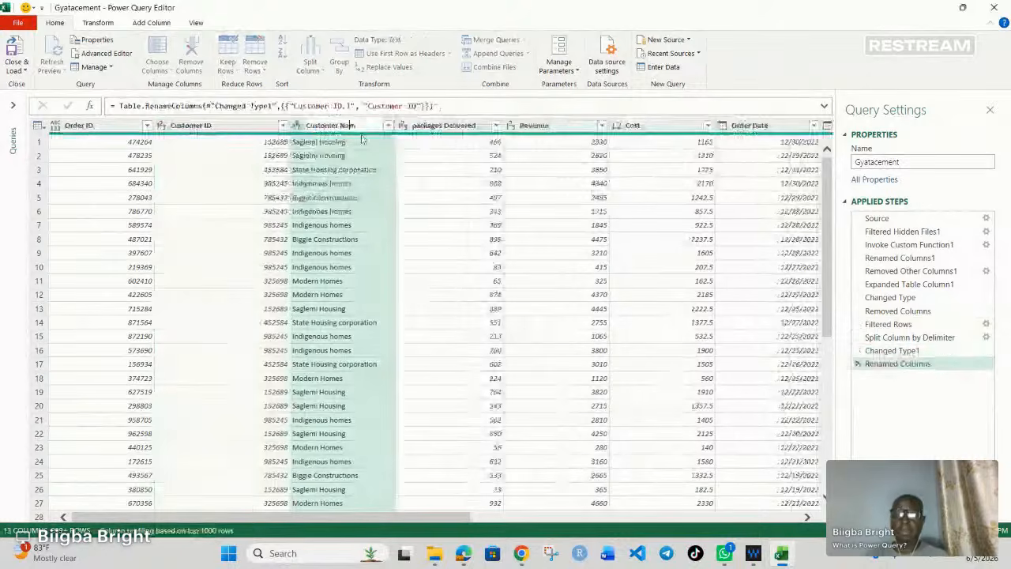
text(e)
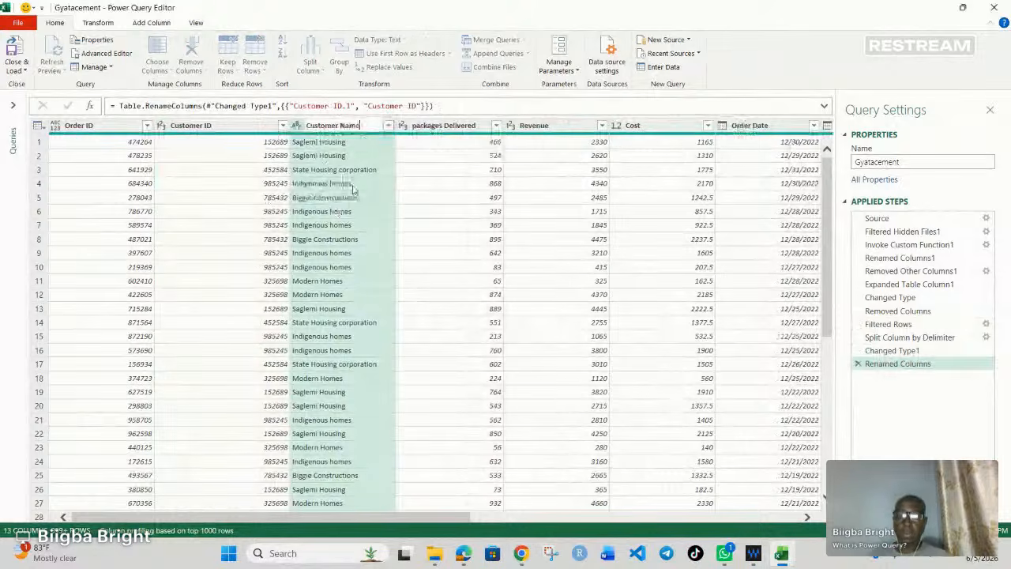
key(Return)
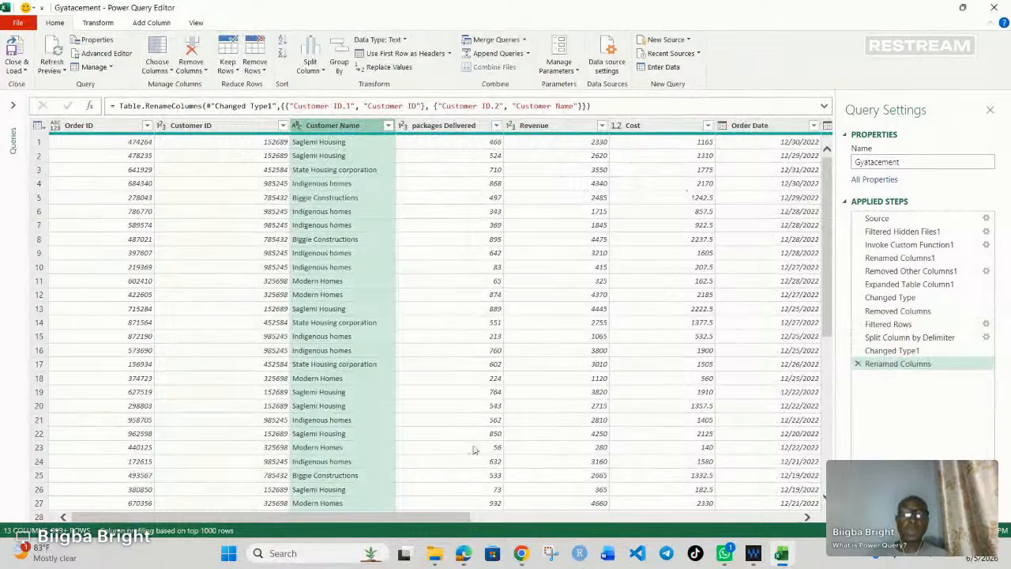
Step: Add a new column that subtracts Cost from Revenue using the standard Subtract operation
scroll(498, 444, right, 3)
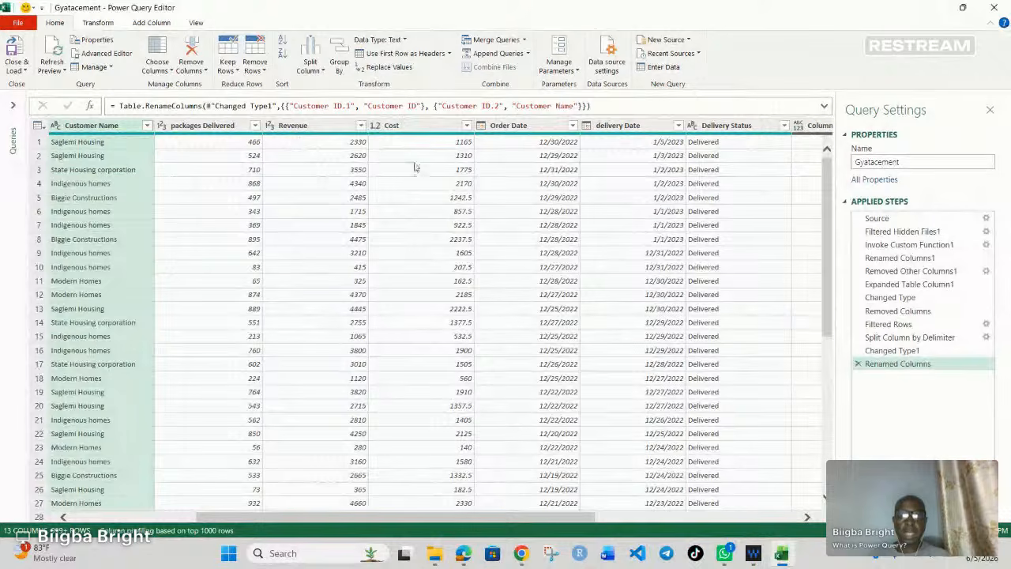
click(313, 127)
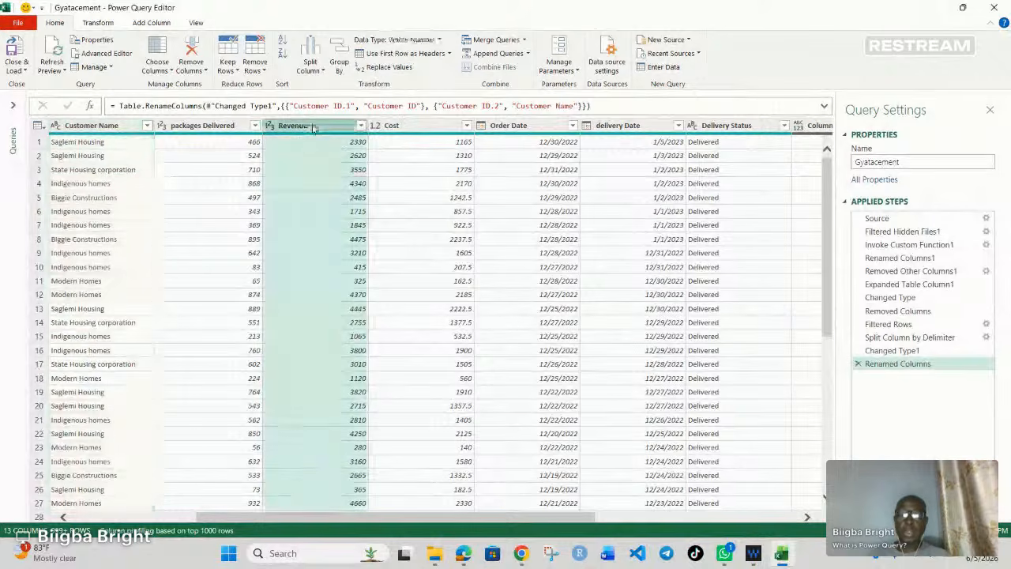
ctrl+click(405, 126)
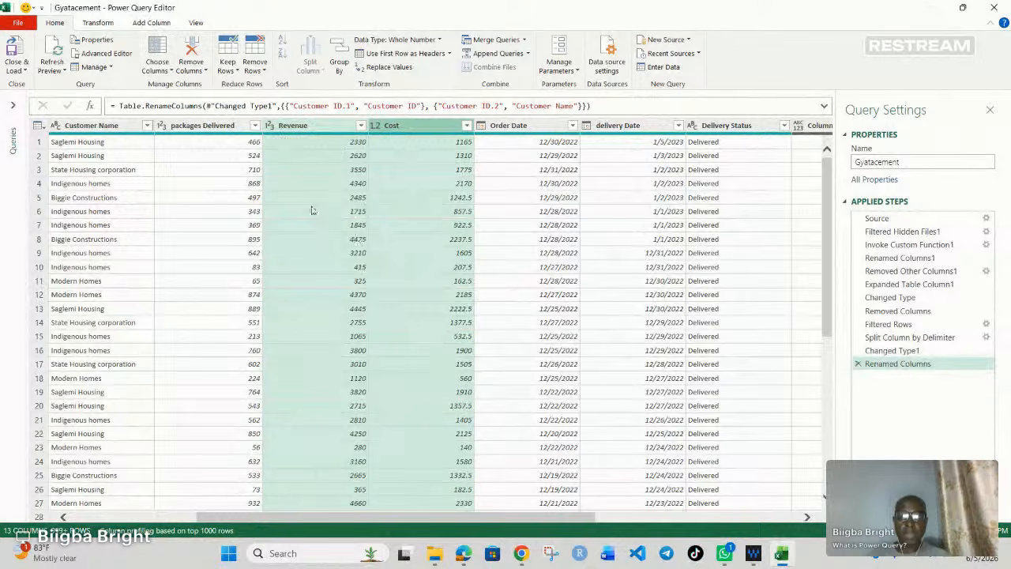
click(150, 22)
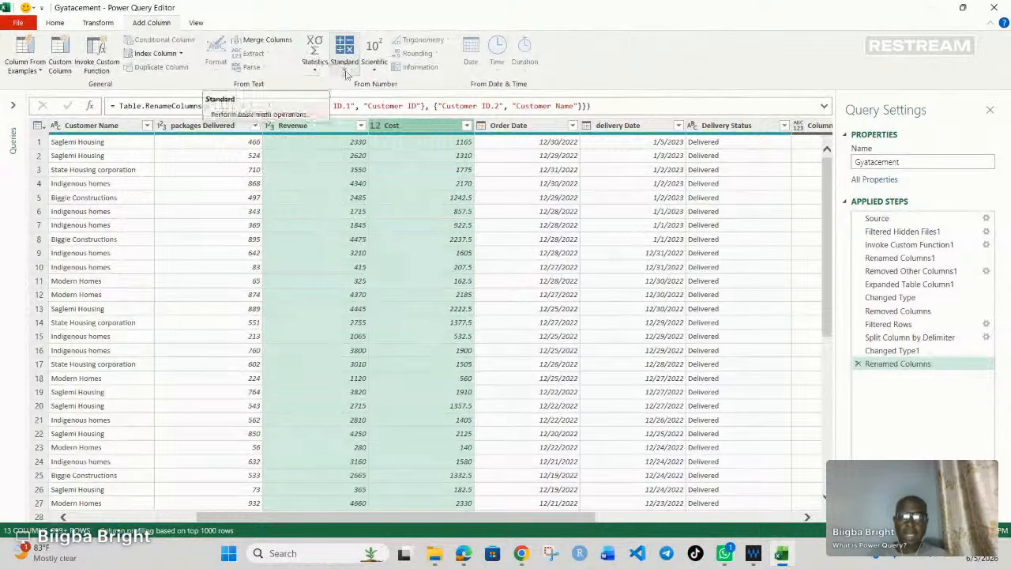
click(345, 73)
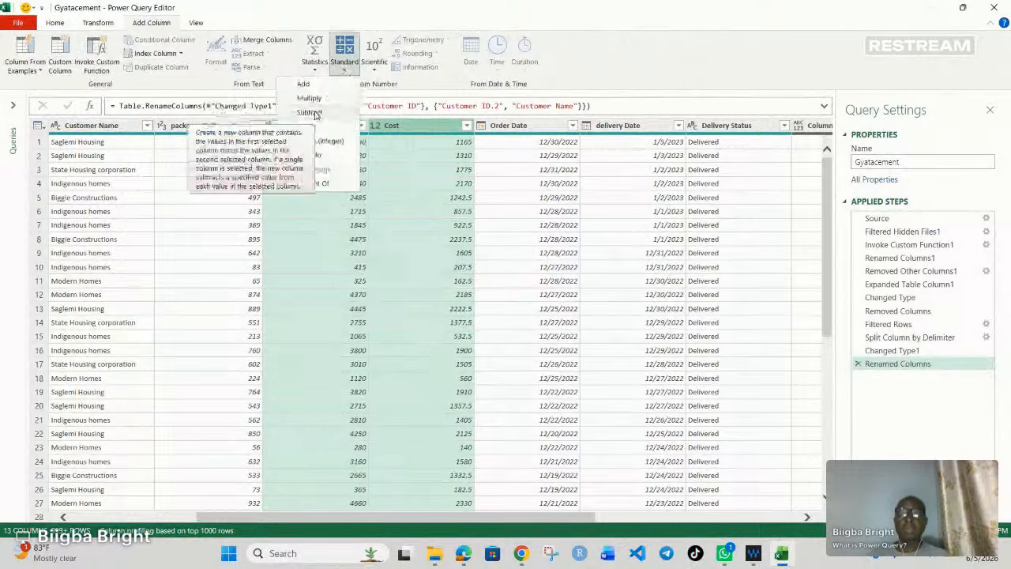
click(315, 113)
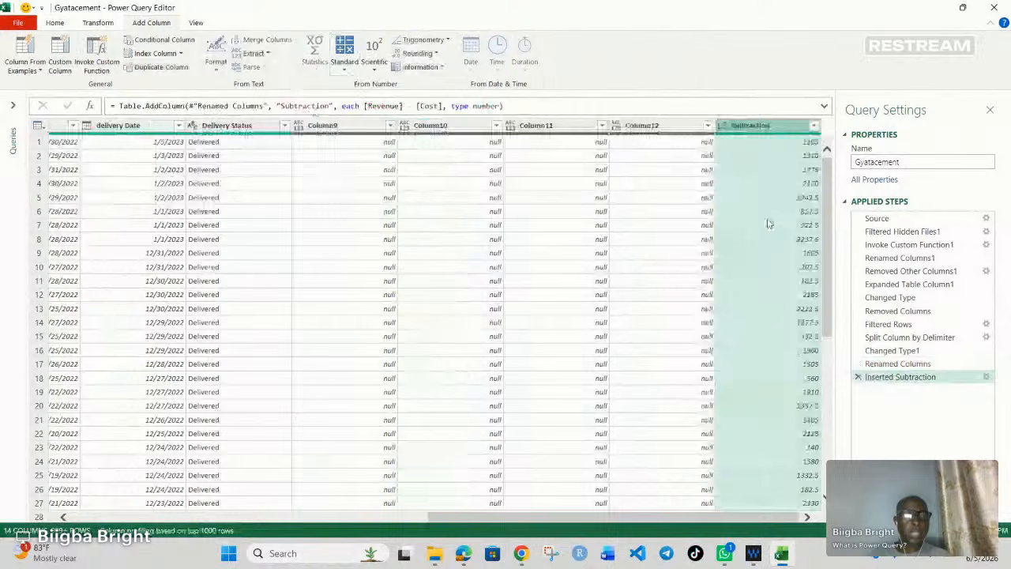
Step: Rename the new subtraction column as Profit
double_click(752, 129)
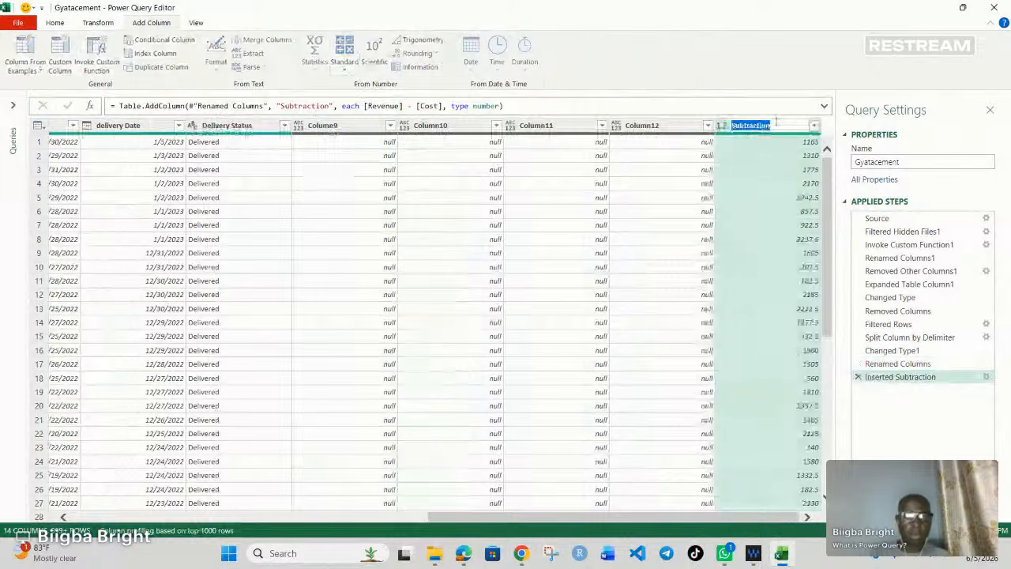
text(Profit)
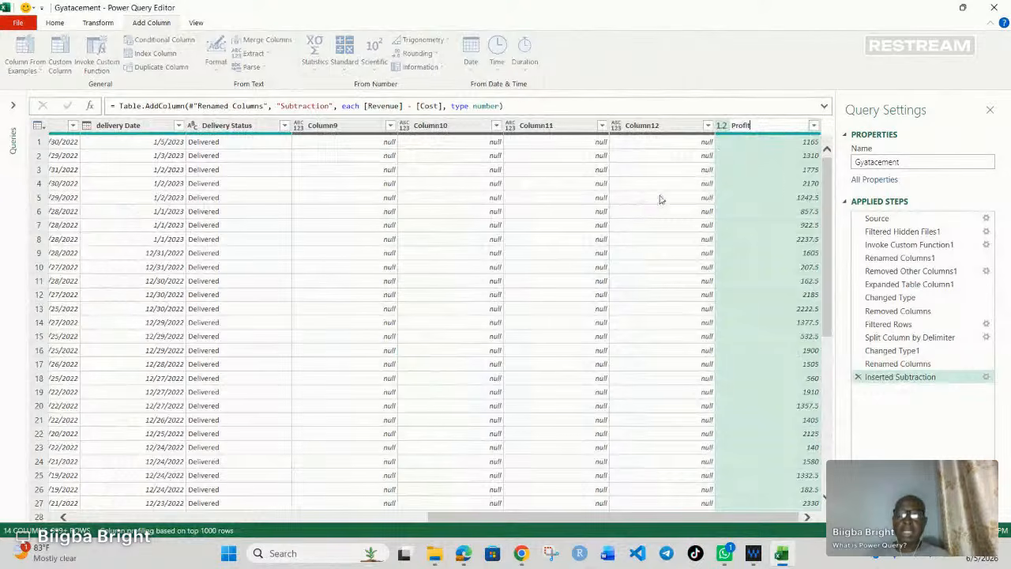
click(531, 519)
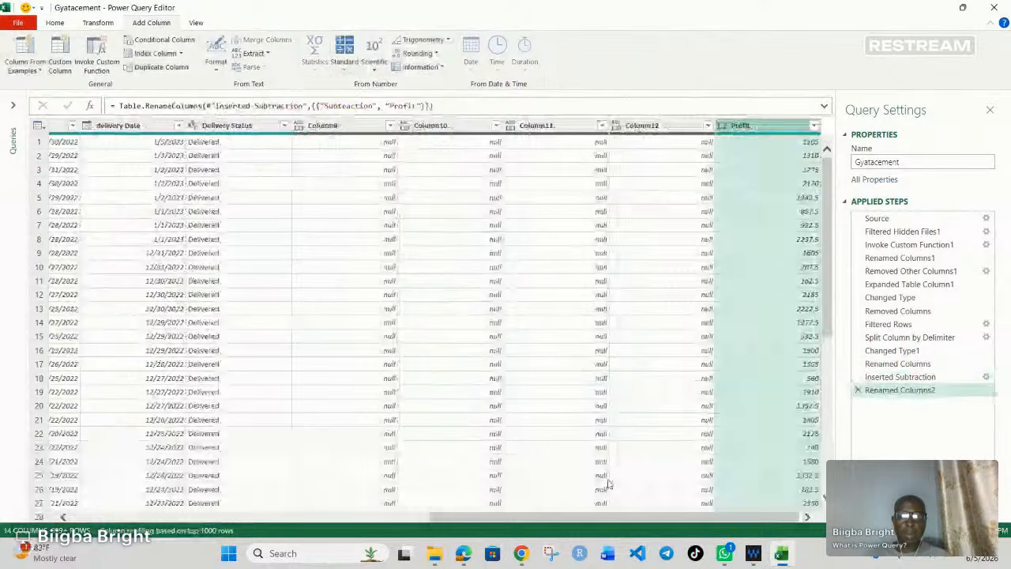
drag(612, 516, 593, 506)
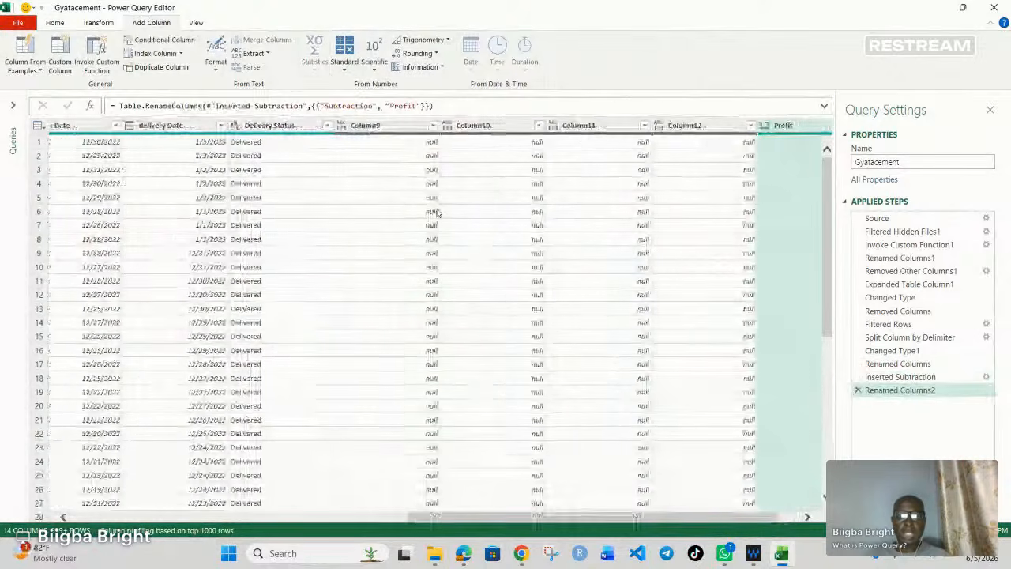
Step: Remove the empty columns Column9, Column10, Column11 and Column12, and move the Profit column between Cost and Order Date
click(387, 125)
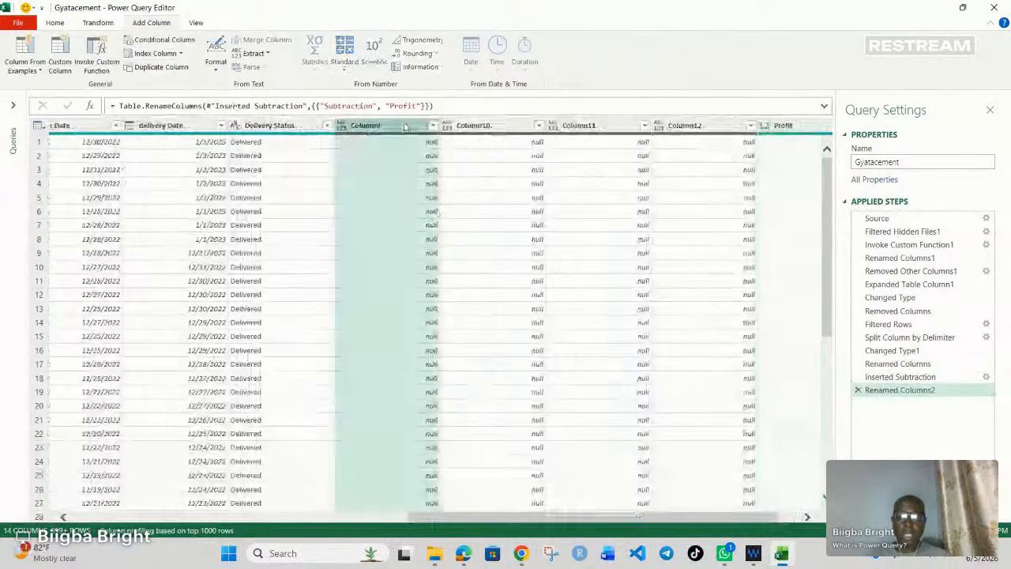
right_click(404, 128)
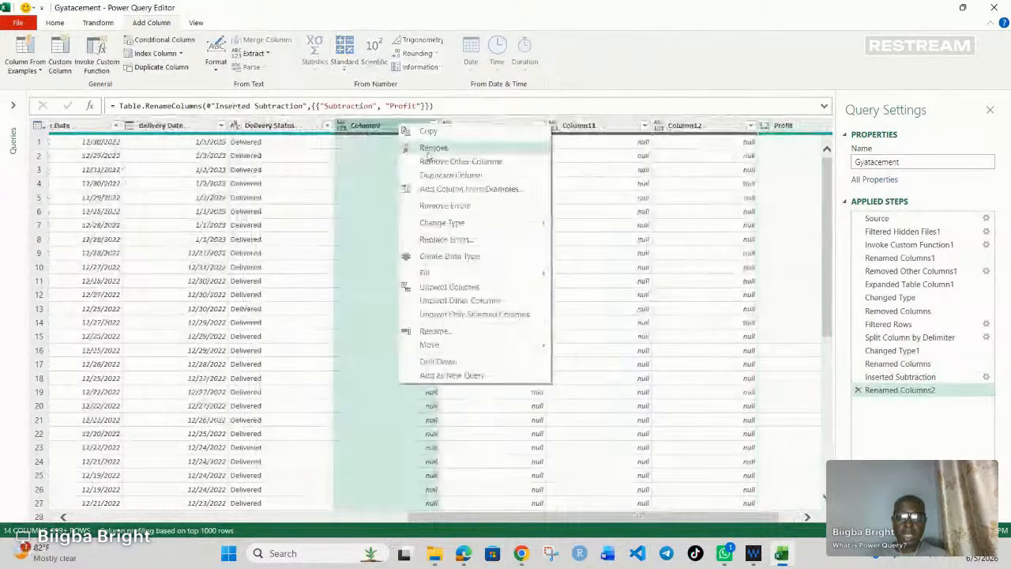
click(427, 152)
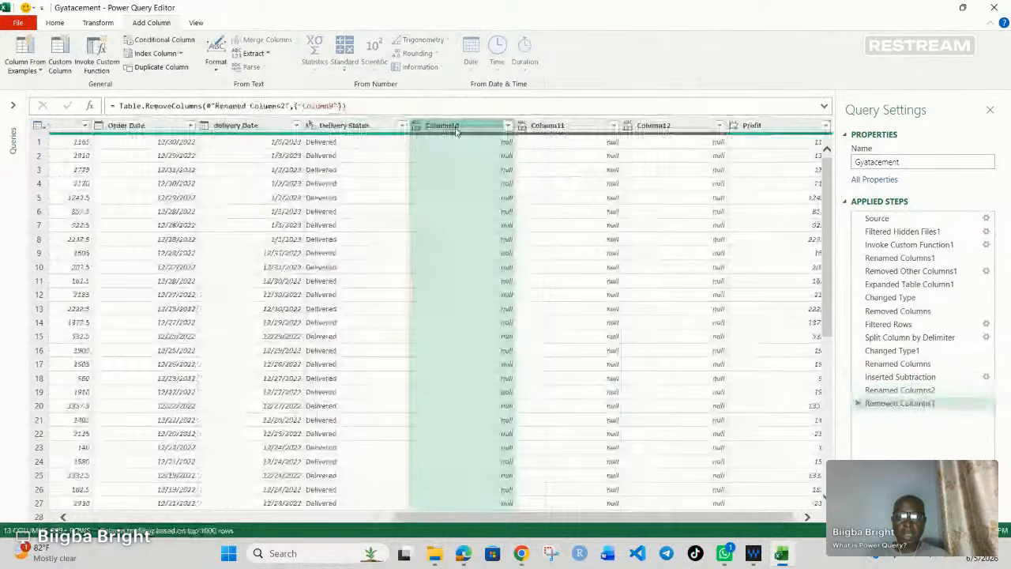
right_click(456, 126)
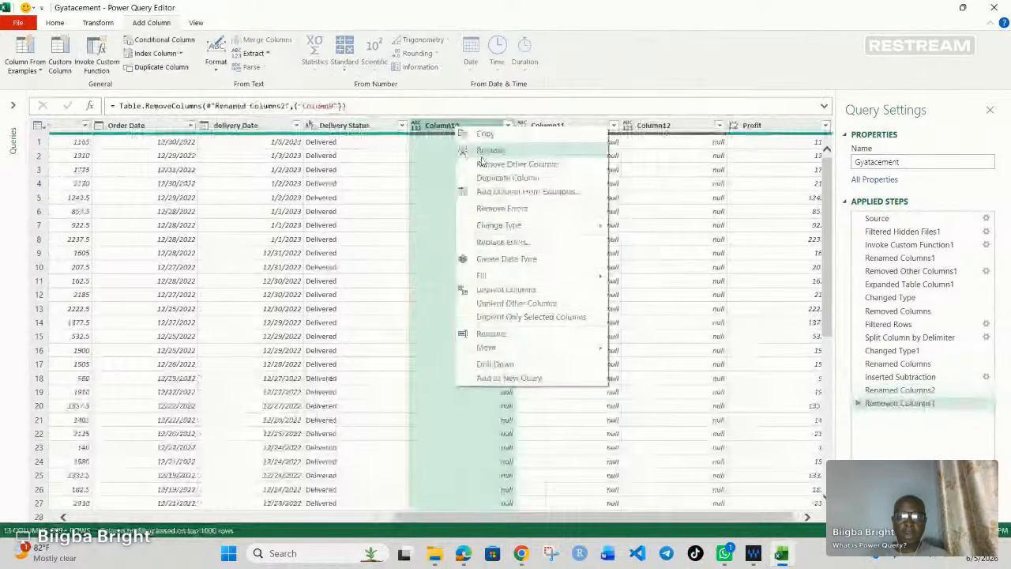
click(480, 151)
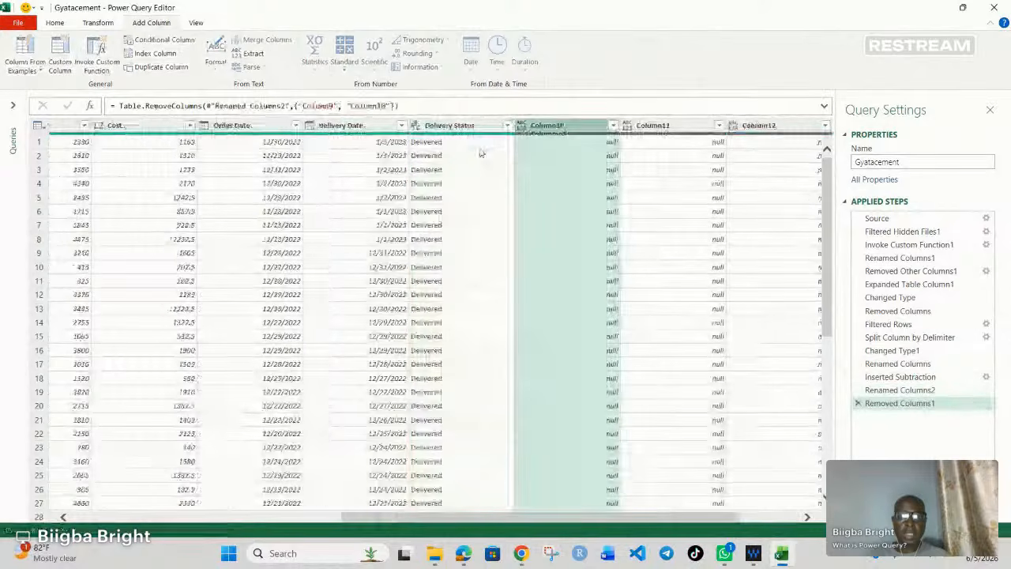
right_click(572, 127)
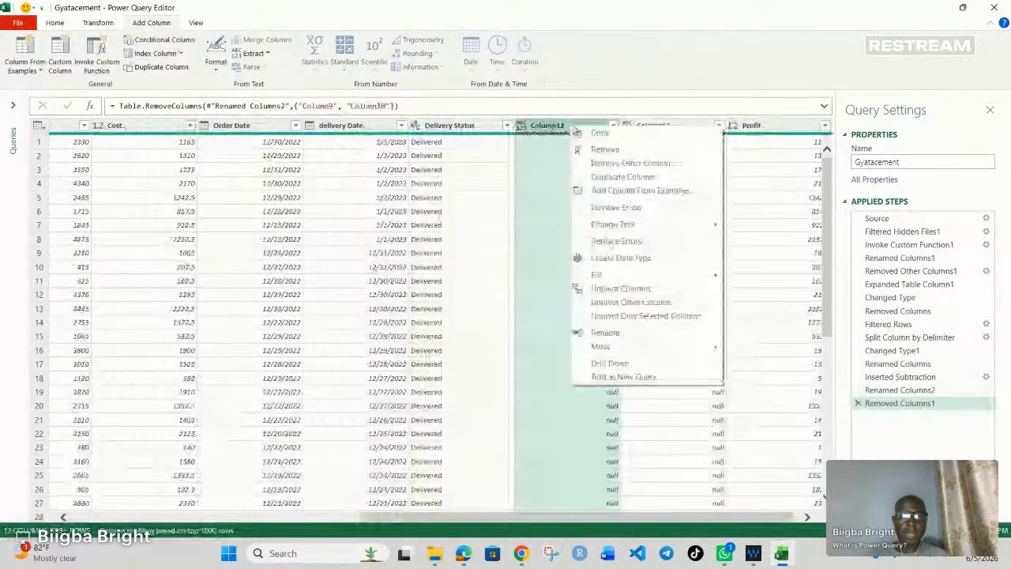
click(601, 149)
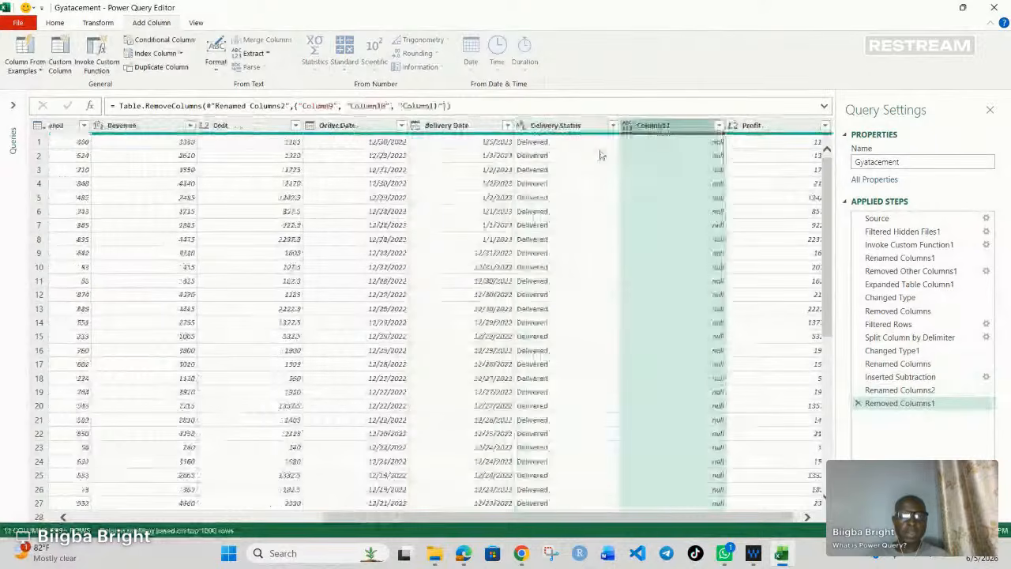
right_click(669, 128)
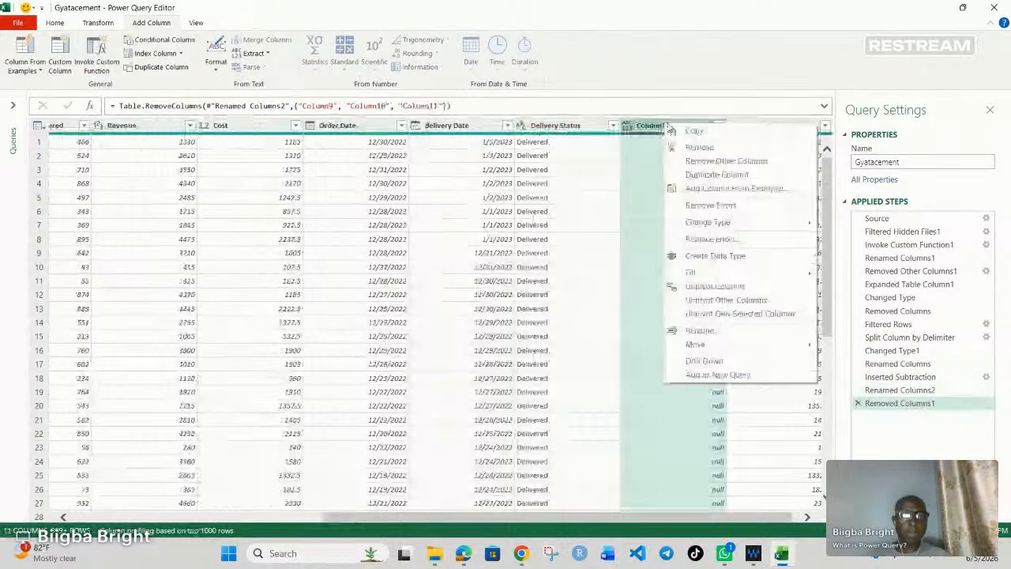
click(699, 147)
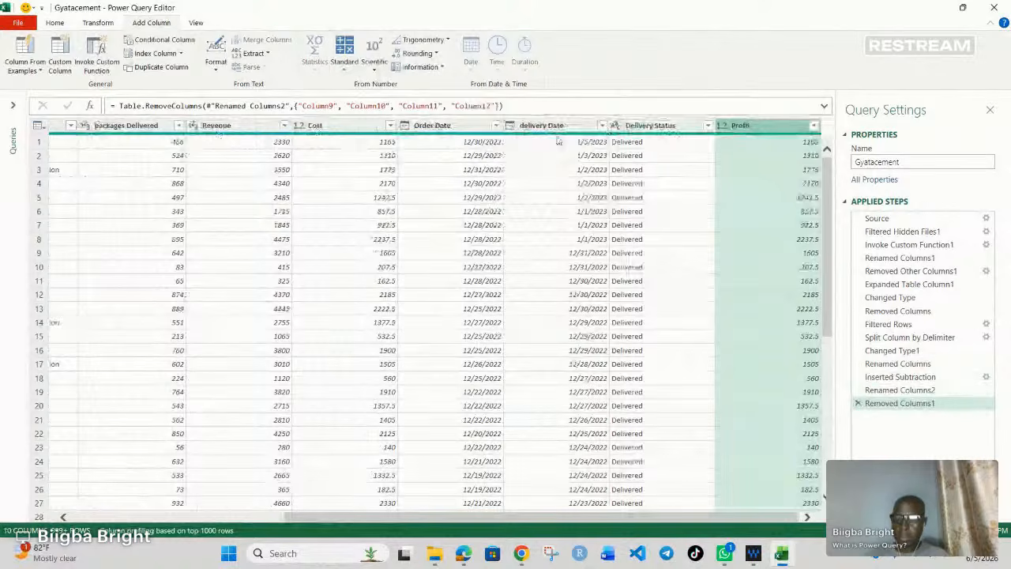
drag(742, 131, 425, 144)
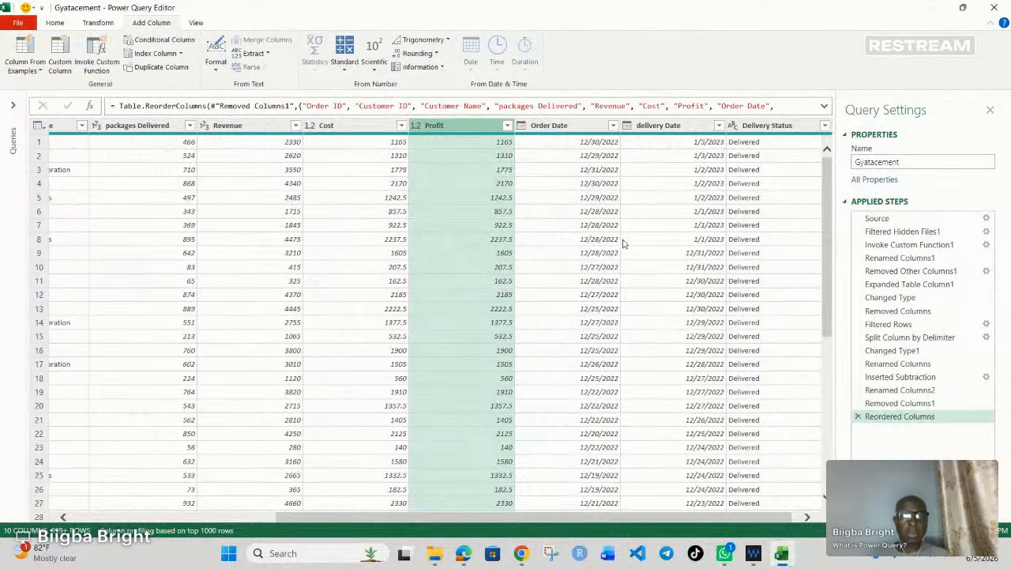
Step: Change the data type of the Order Date and delivery Date columns to Whole Number
click(658, 126)
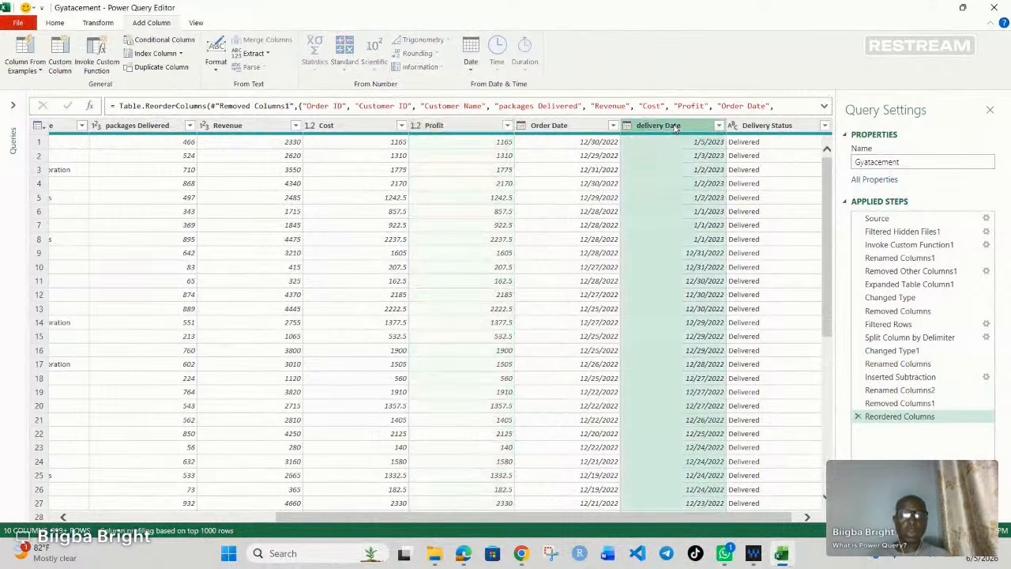
ctrl+click(556, 128)
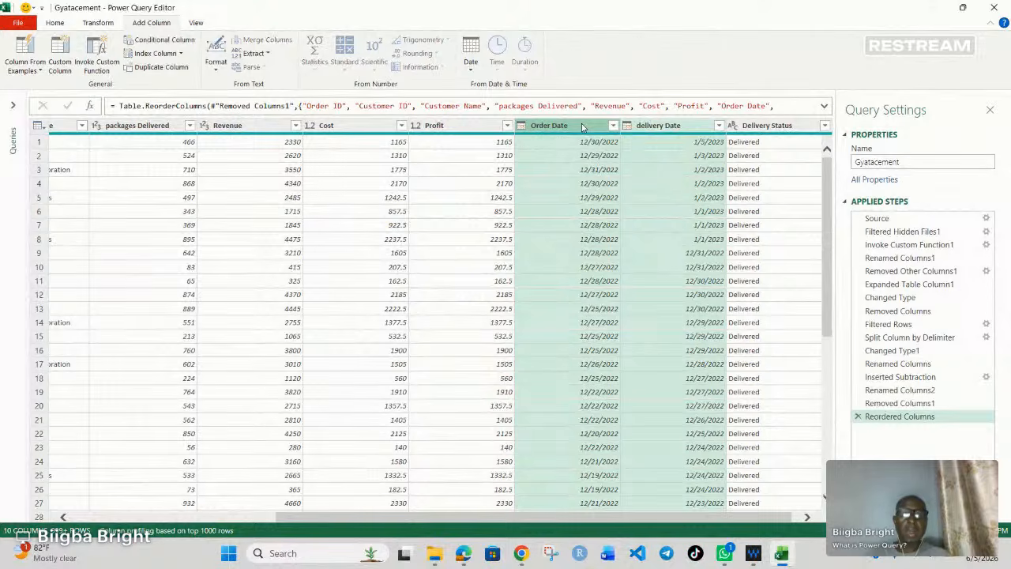
click(581, 125)
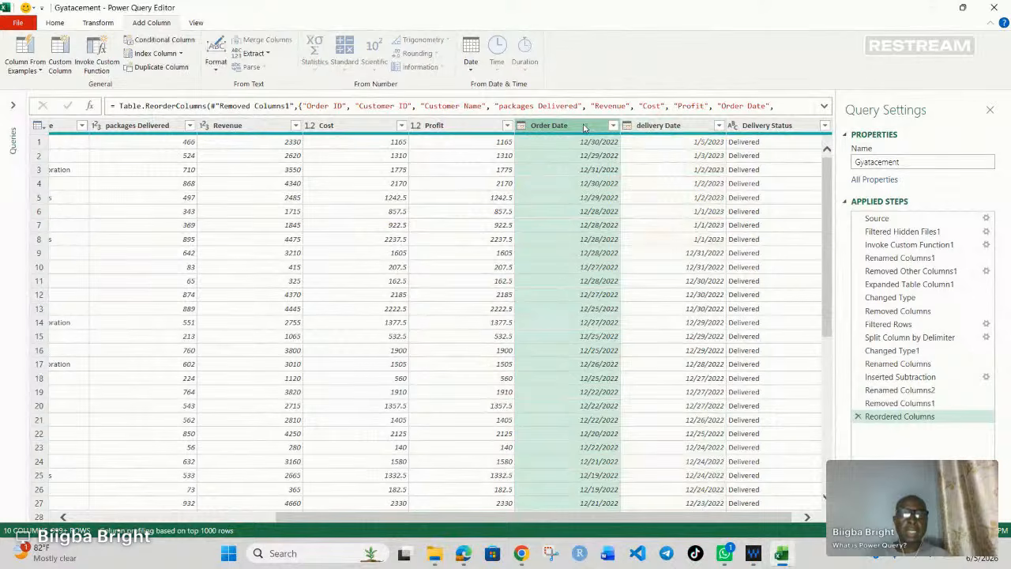
click(663, 127)
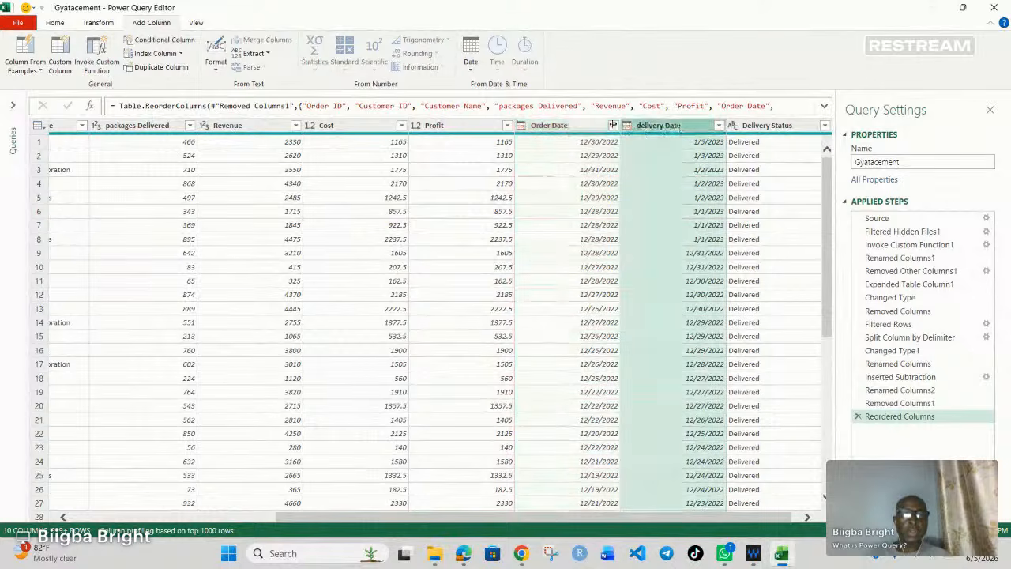
click(521, 126)
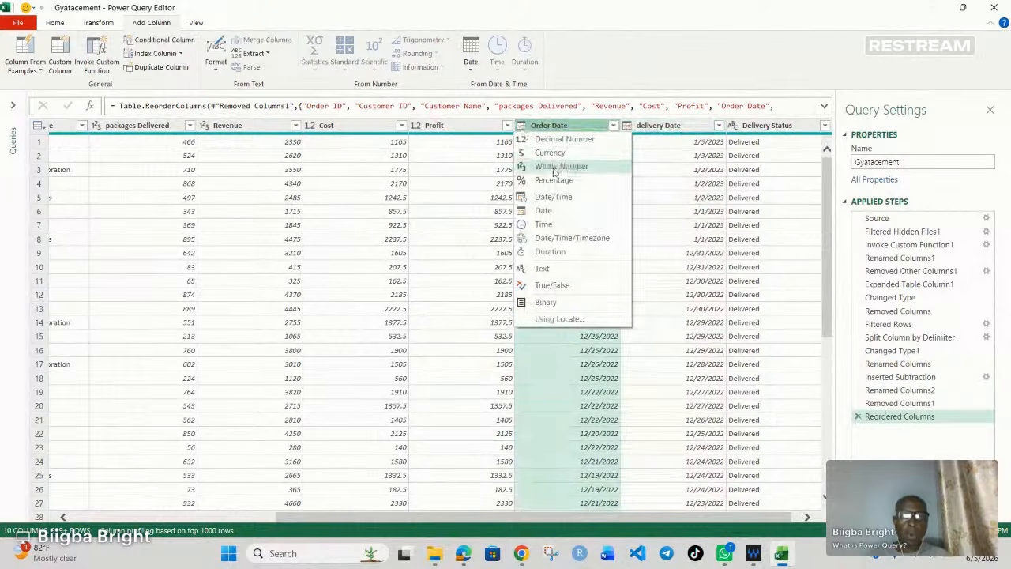
click(556, 166)
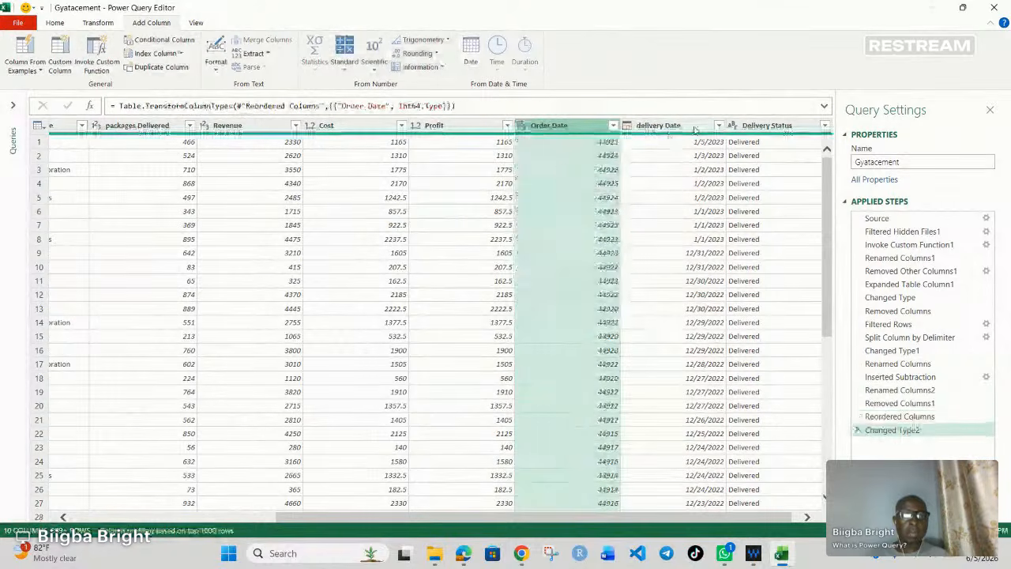
click(628, 127)
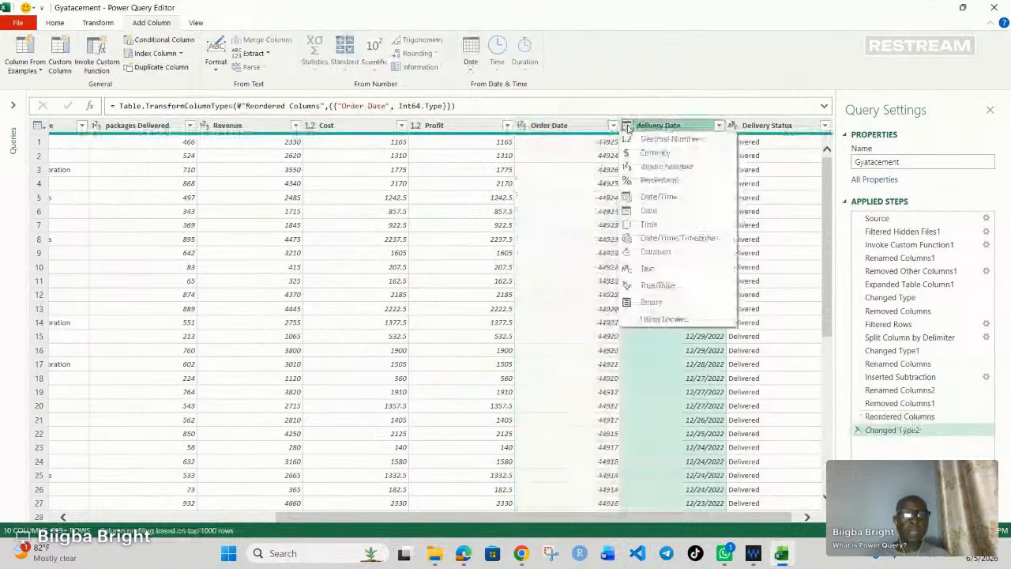
click(636, 166)
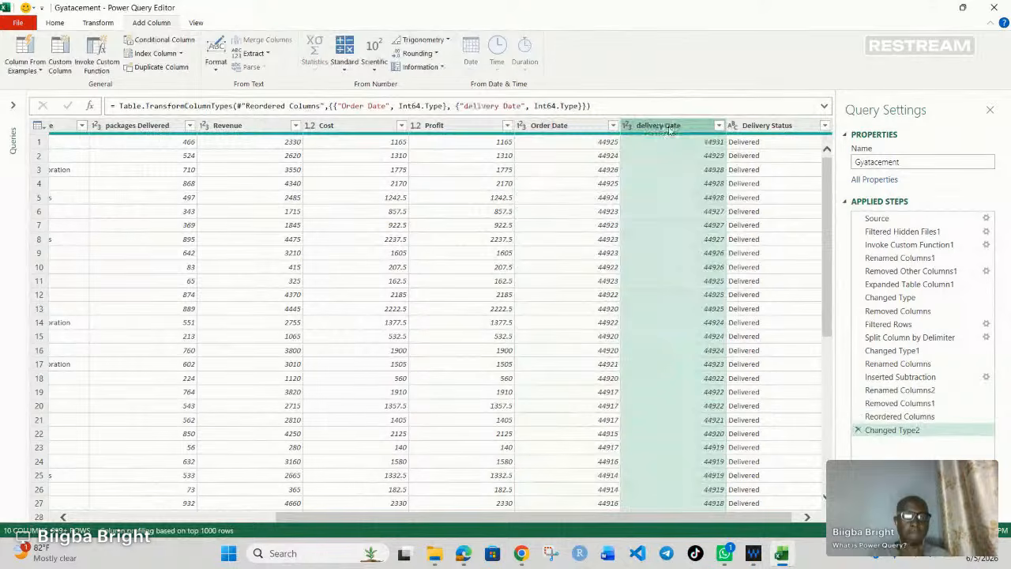
Step: Add a new column that subtracts Order Date from delivery Date using the standard Subtract operation
ctrl+click(559, 128)
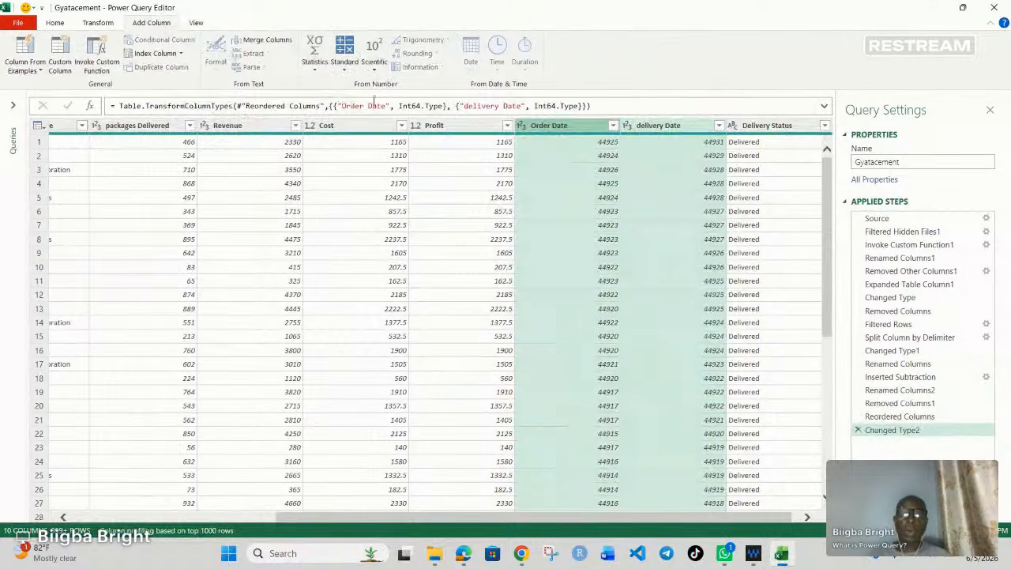
click(344, 71)
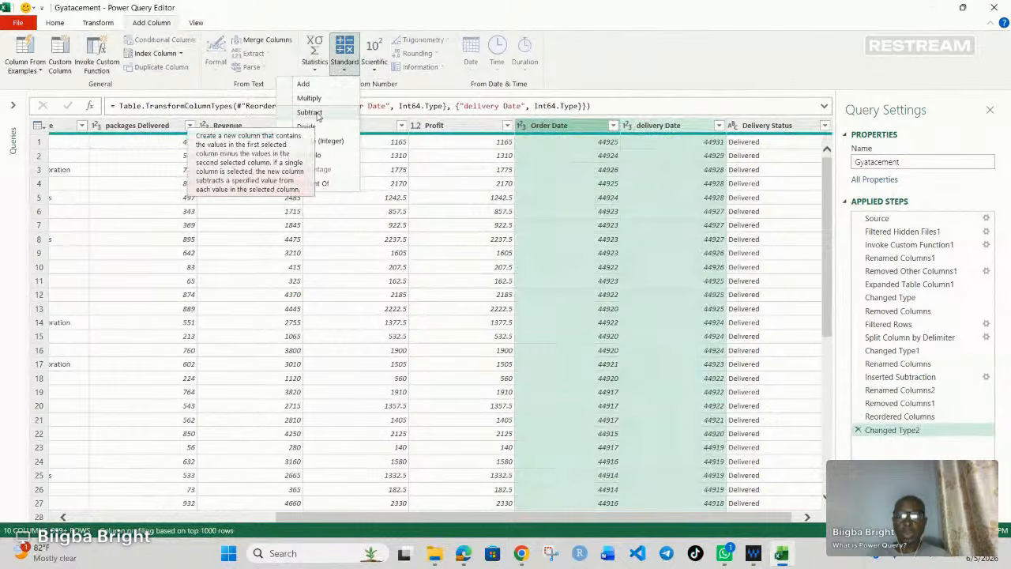
click(309, 113)
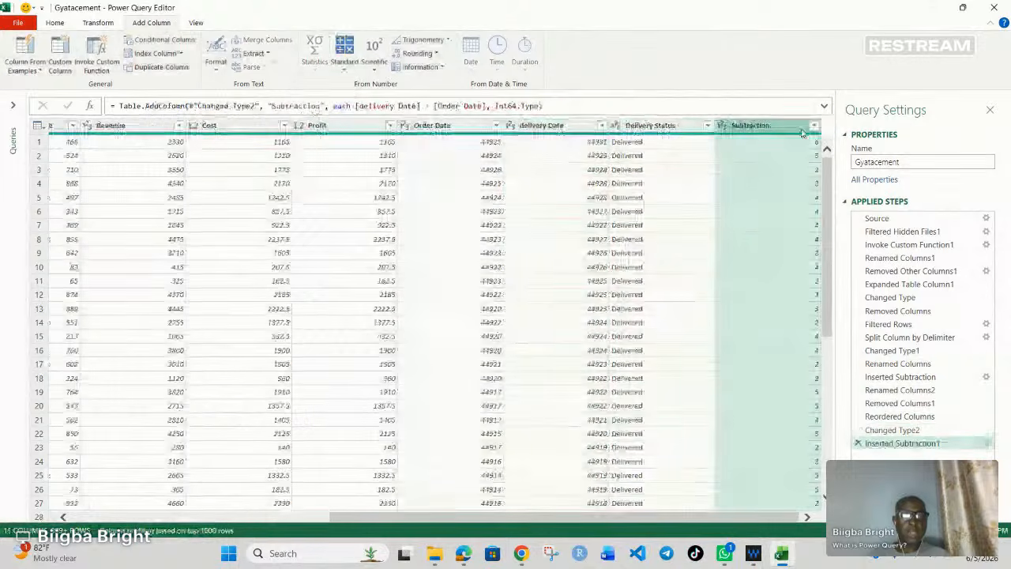
Step: Rename the new date-difference column as Delays in Delivery and place it between delivery Date and Delivery Status
key(F2)
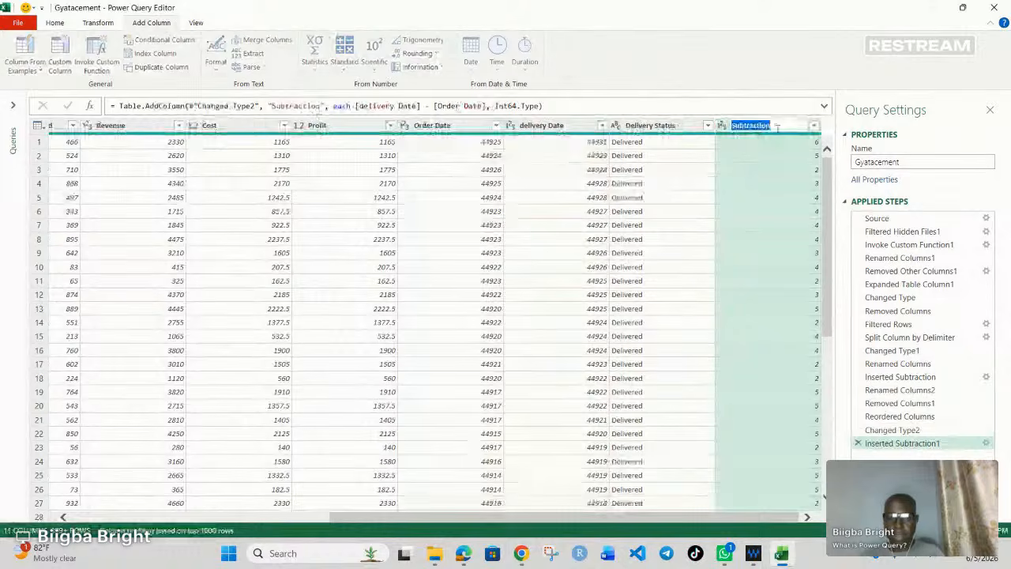
text(Dela)
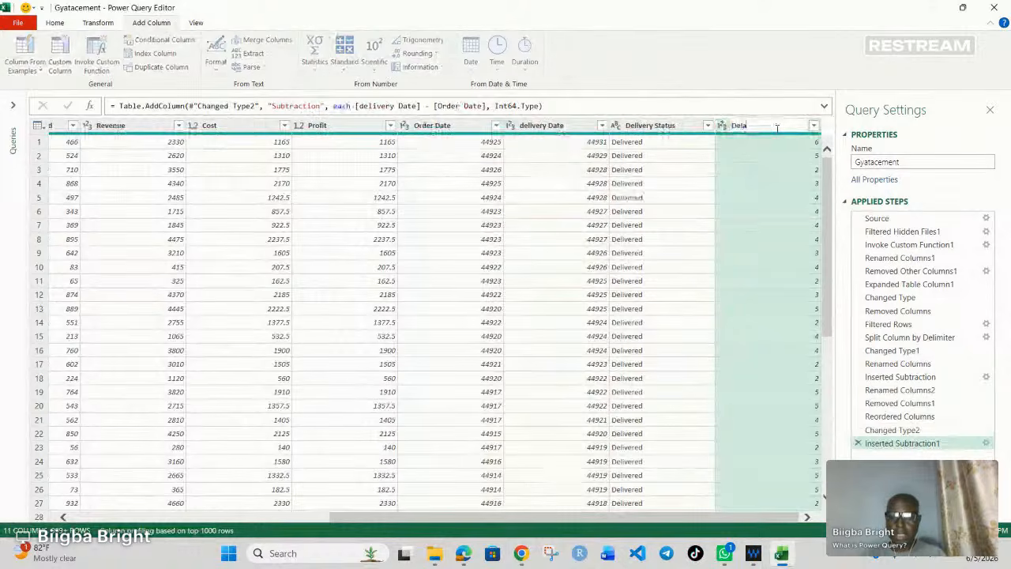
text(ys in)
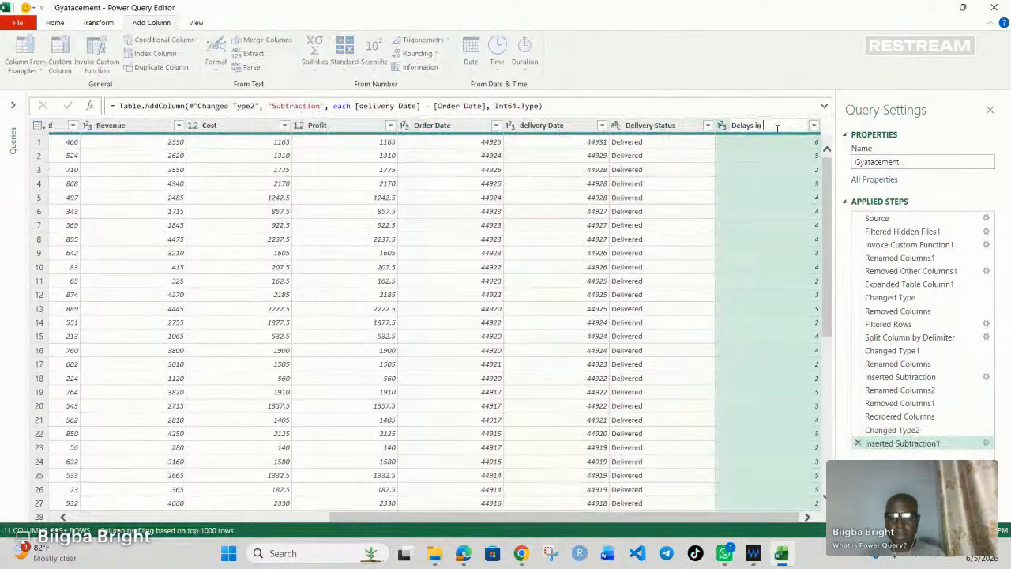
text( Delivery)
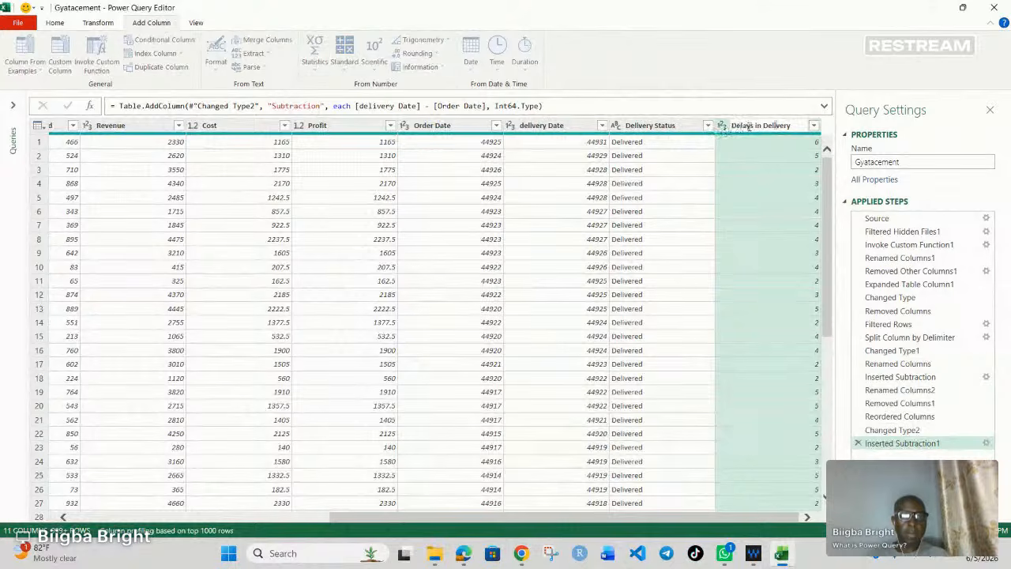
key(Return)
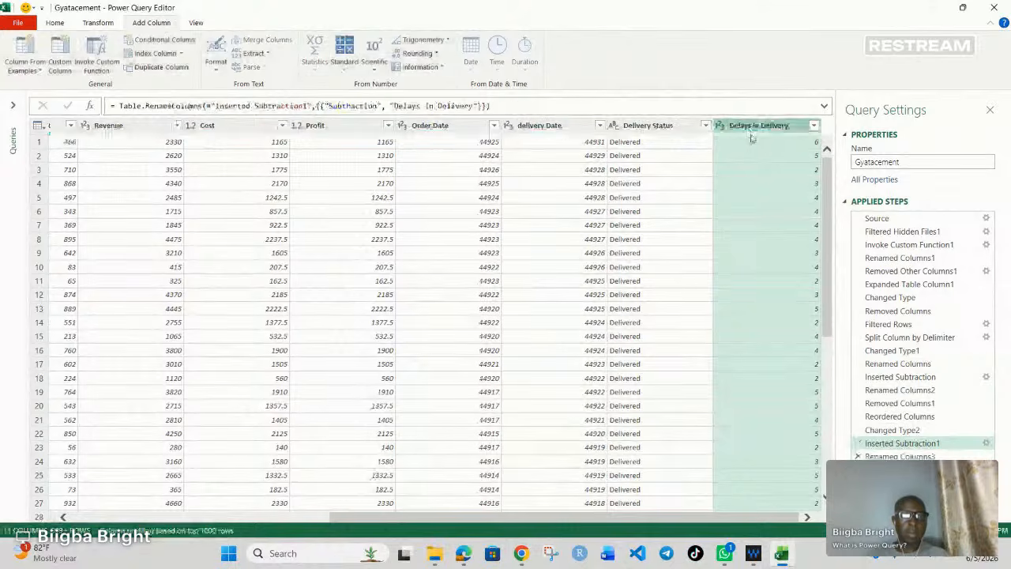
drag(754, 130, 632, 128)
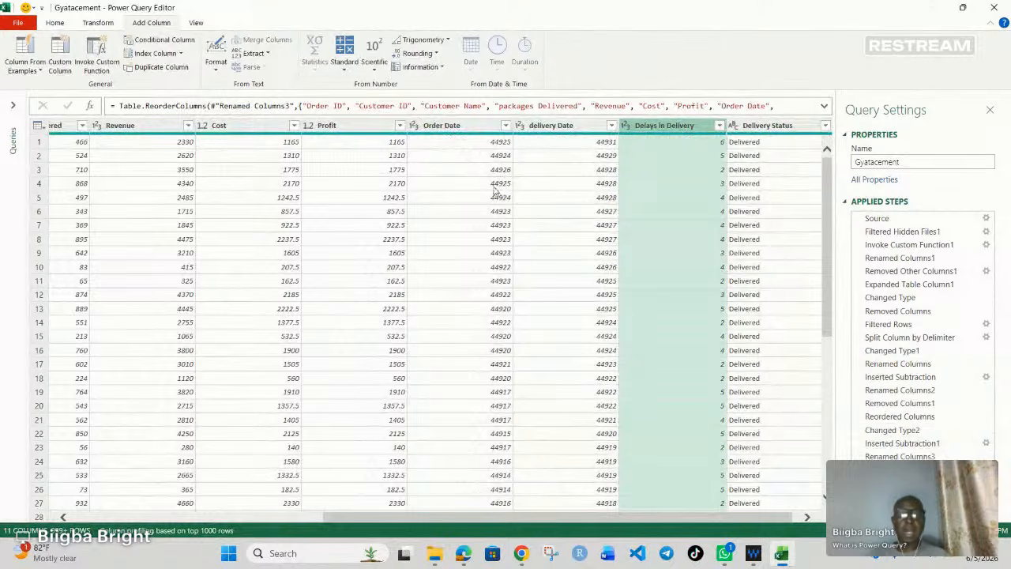
Step: Change the data type of the Order Date and delivery Date columns back to Date
click(474, 127)
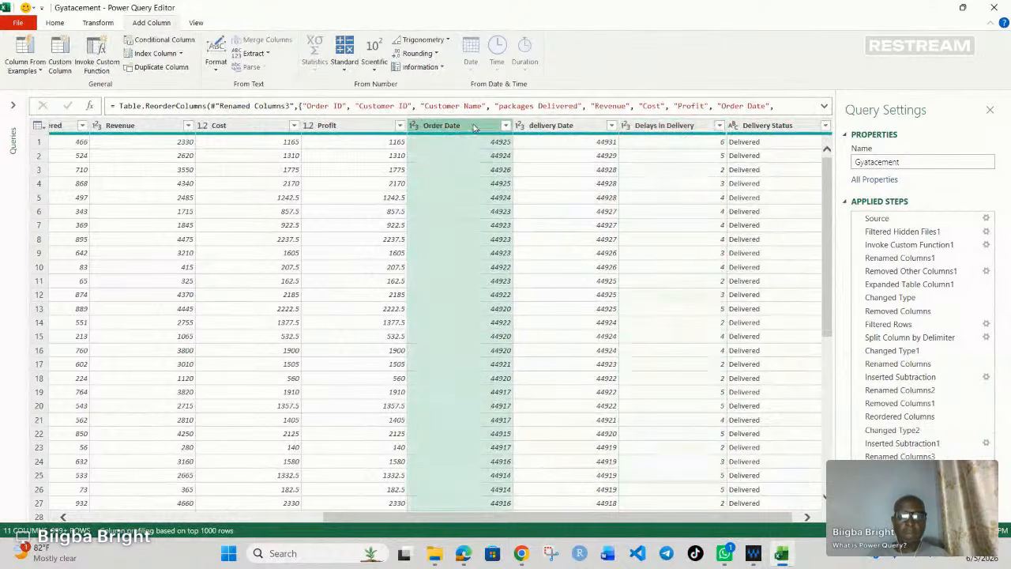
right_click(473, 127)
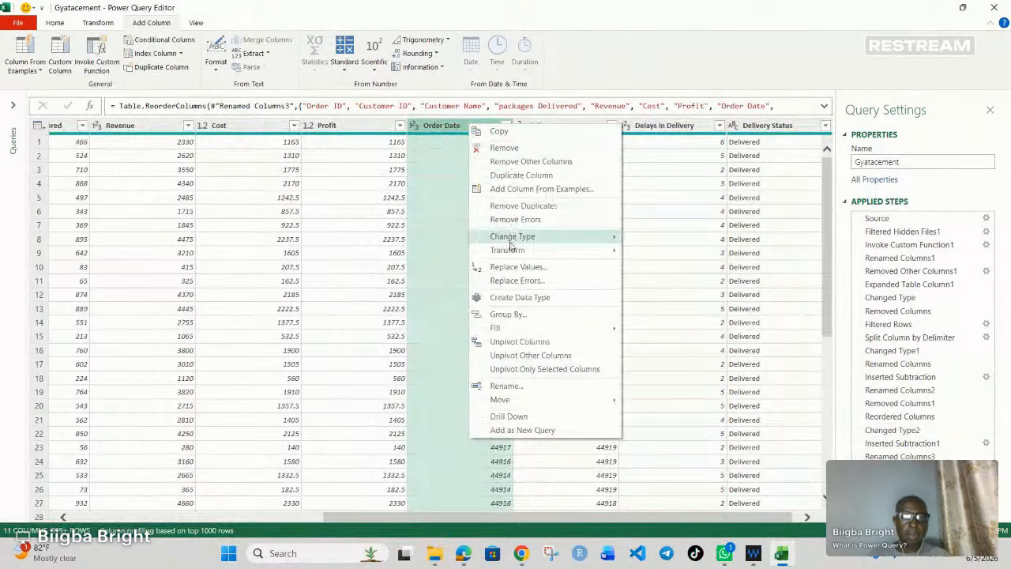
mouse_move(529, 239)
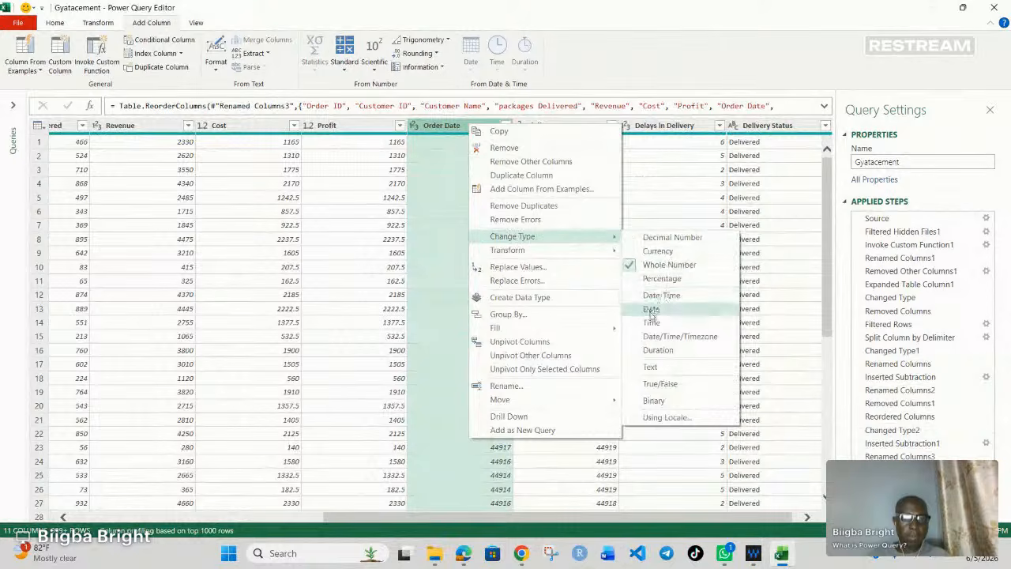
click(651, 310)
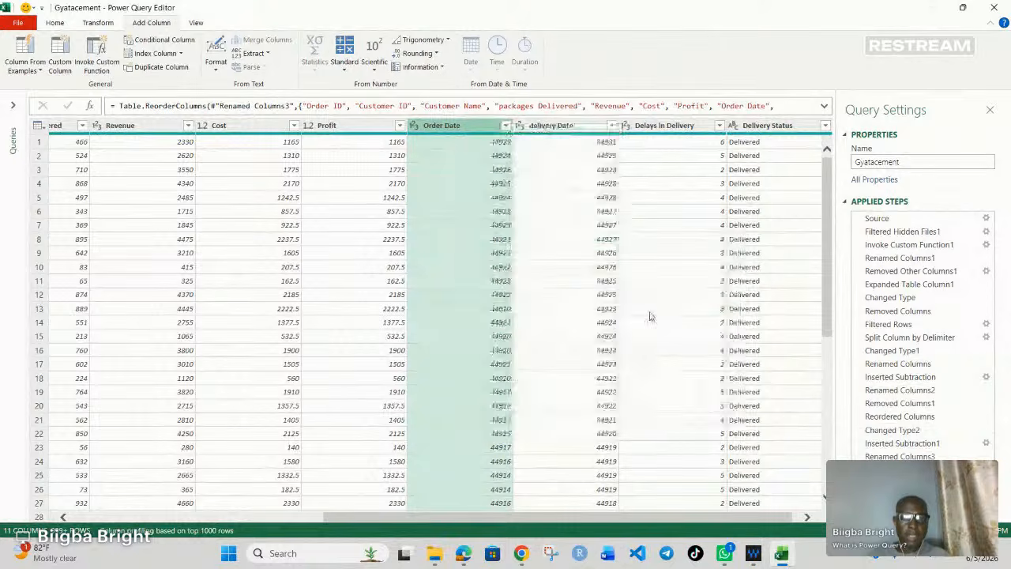
click(579, 126)
right_click(579, 127)
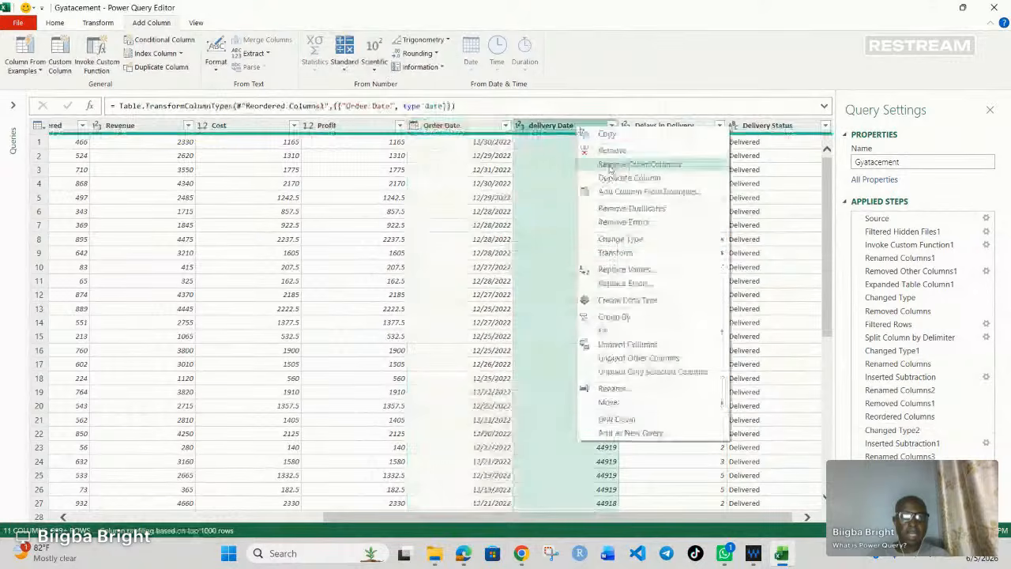
mouse_move(655, 240)
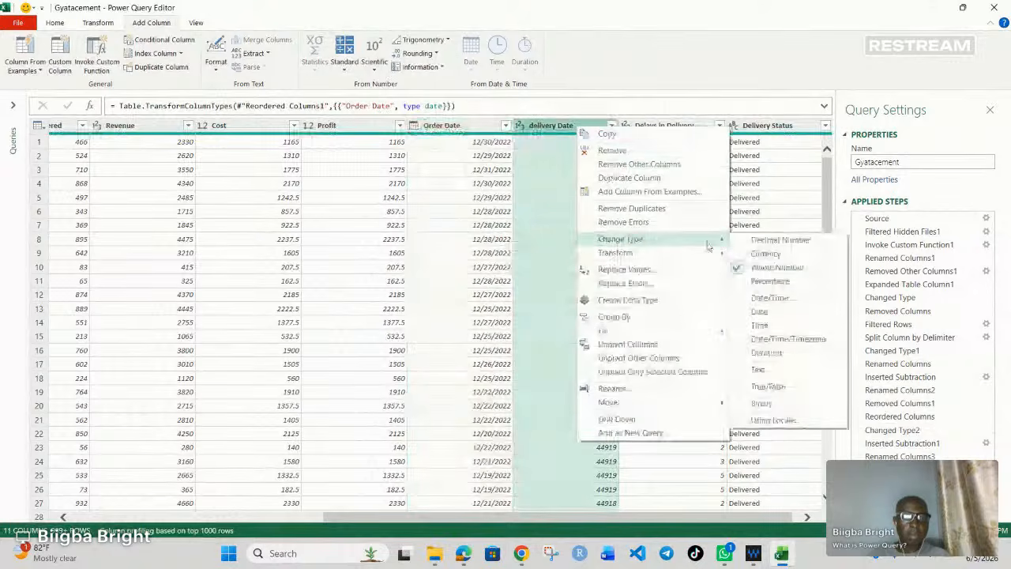
click(763, 314)
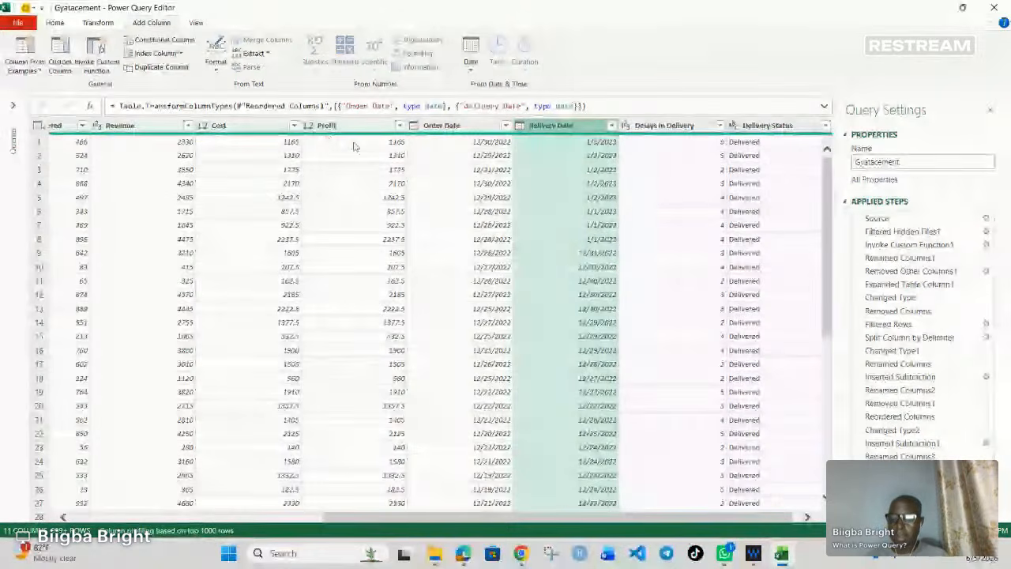
Step: Change the data type of the Revenue, Cost and Profit columns to Currency
click(150, 128)
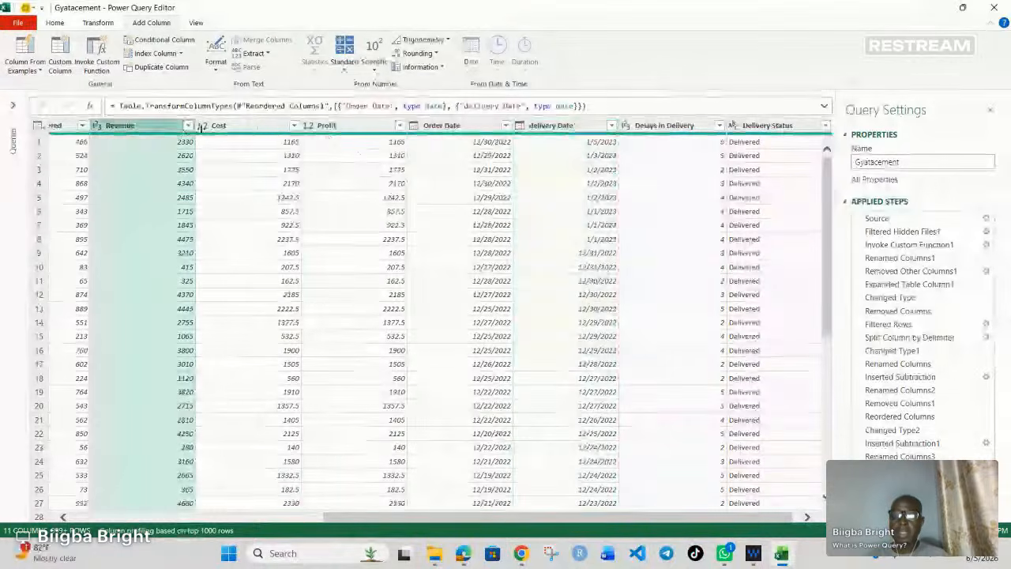
ctrl+click(245, 128)
ctrl+click(351, 128)
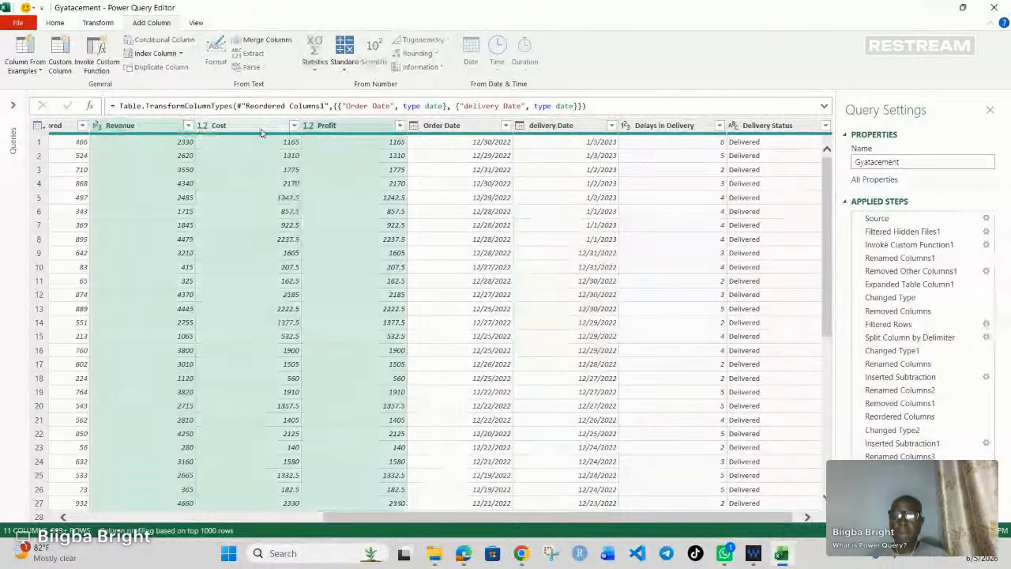
right_click(264, 130)
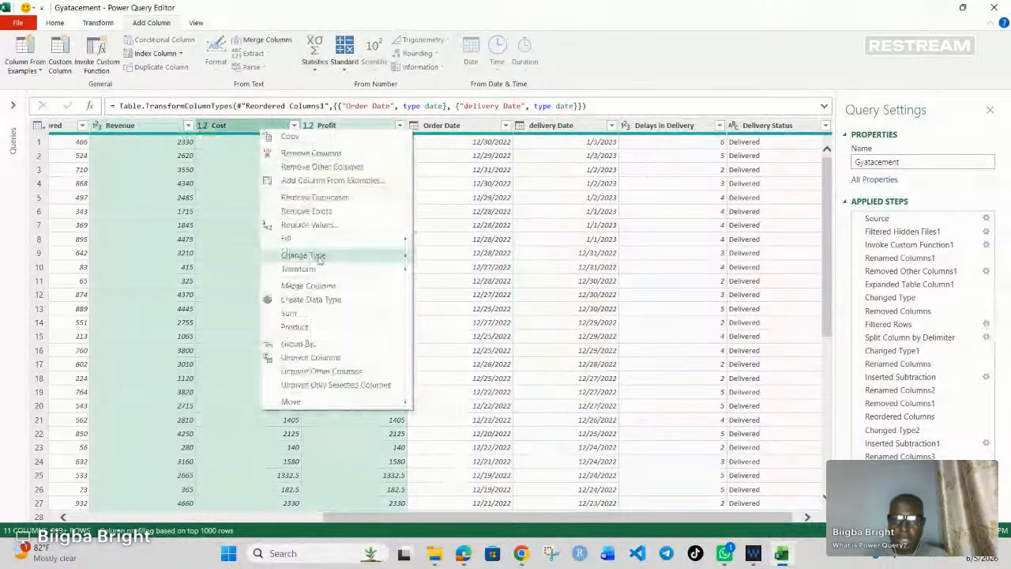
mouse_move(371, 255)
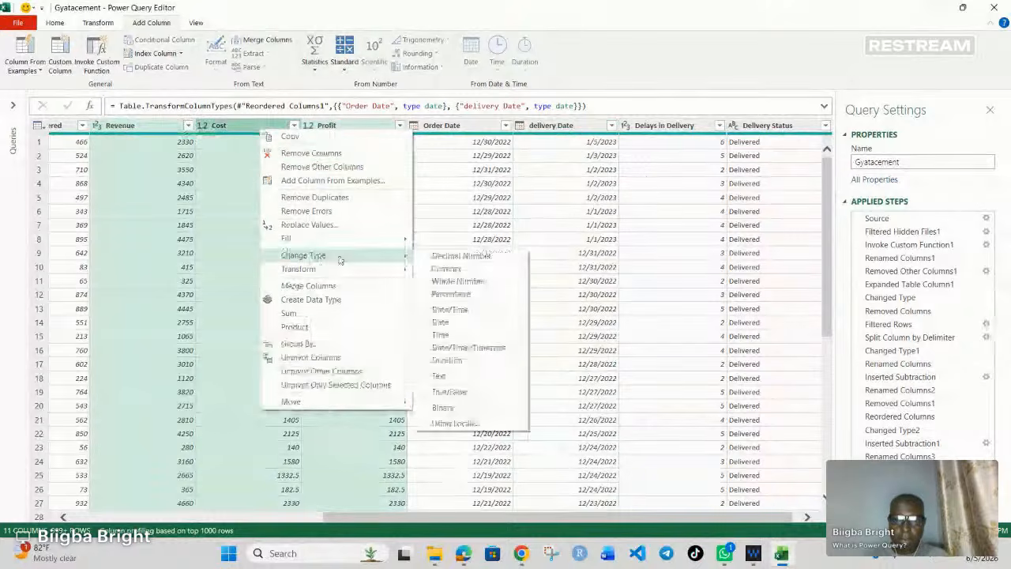
click(442, 269)
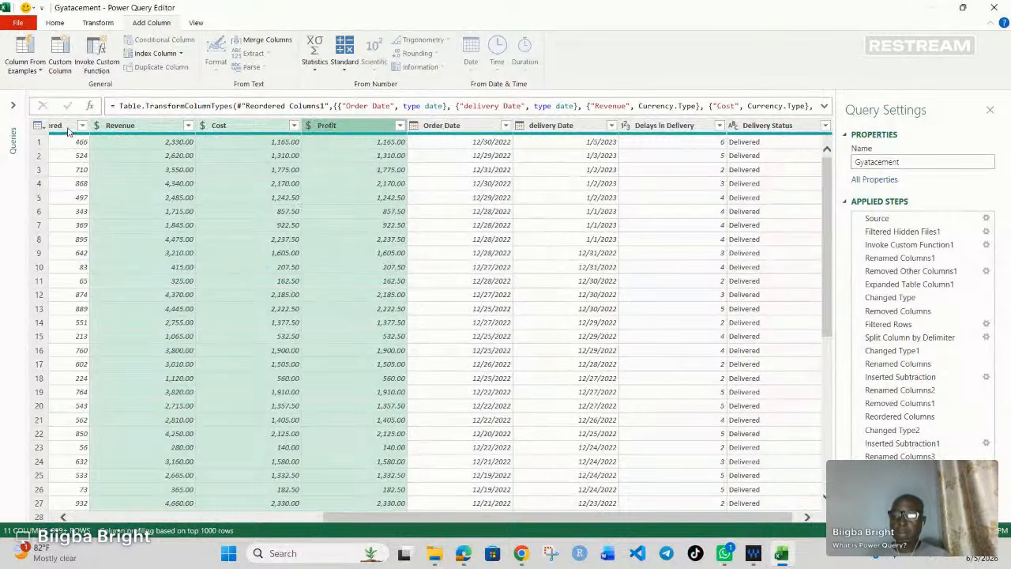
click(224, 185)
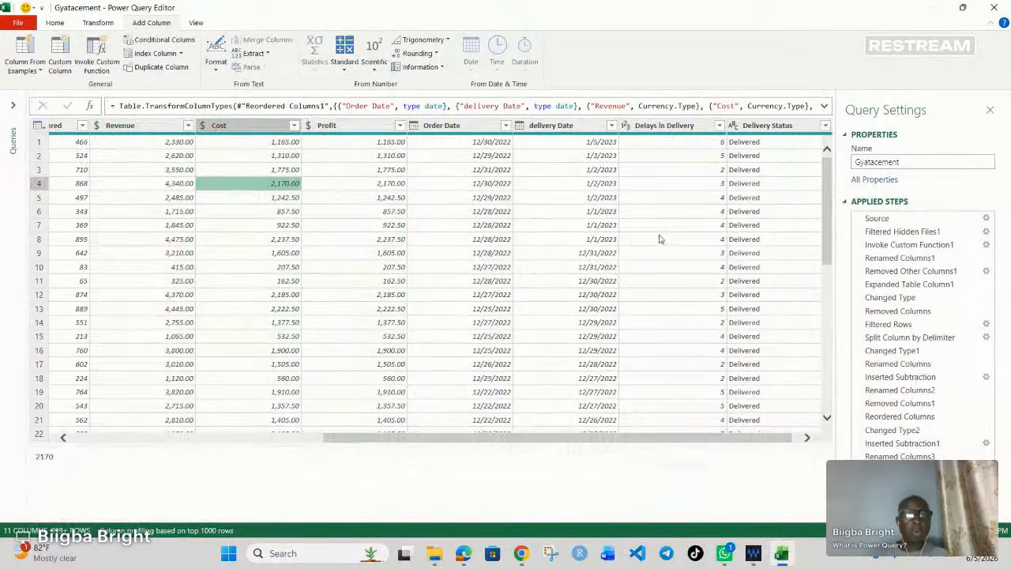
scroll(591, 264, down, 5)
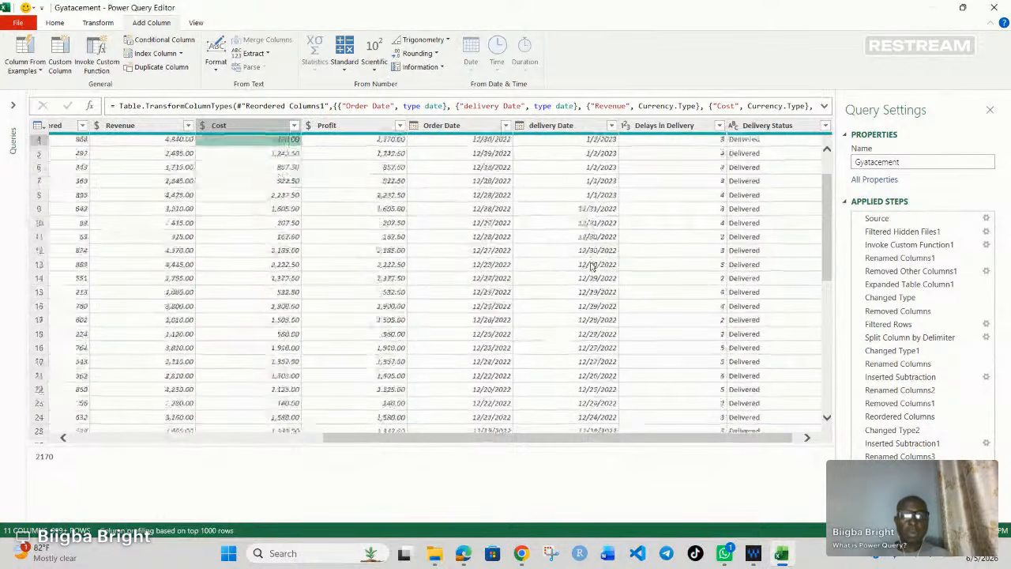
scroll(590, 265, up, 5)
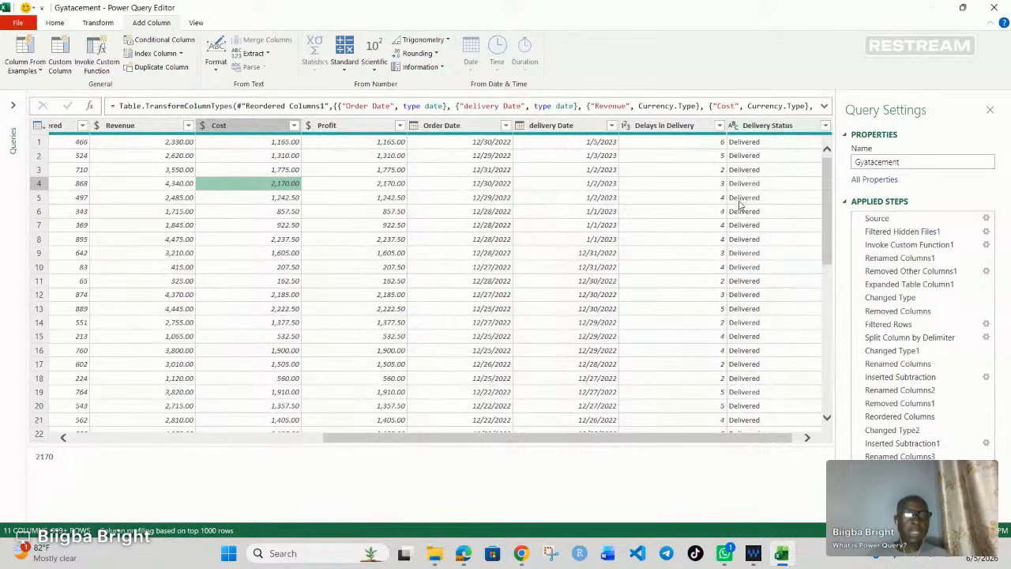
Step: Try removing the Delivery Status column, and undo the removal by deleting its applied step
click(755, 128)
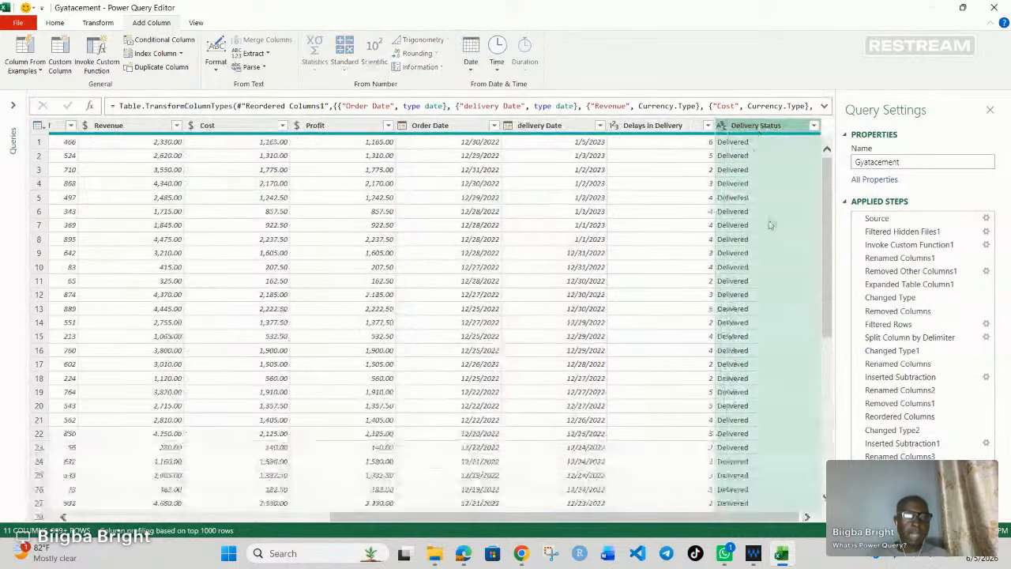
right_click(769, 131)
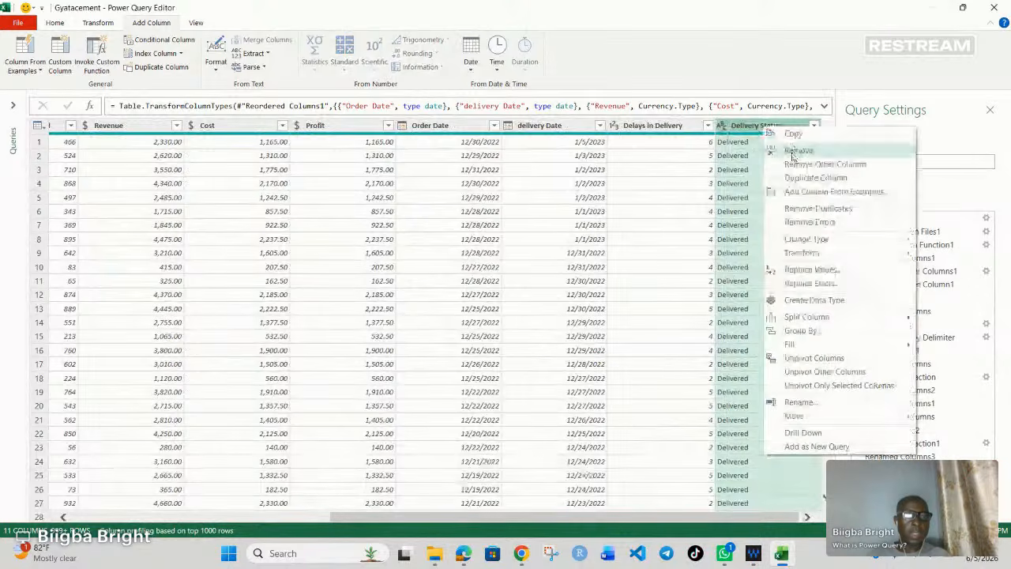
click(794, 153)
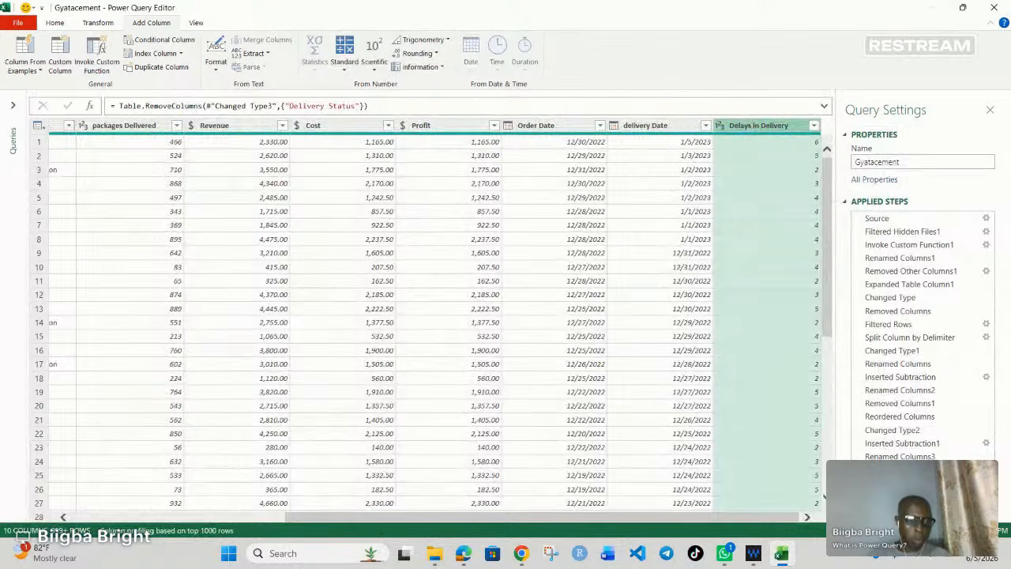
click(857, 496)
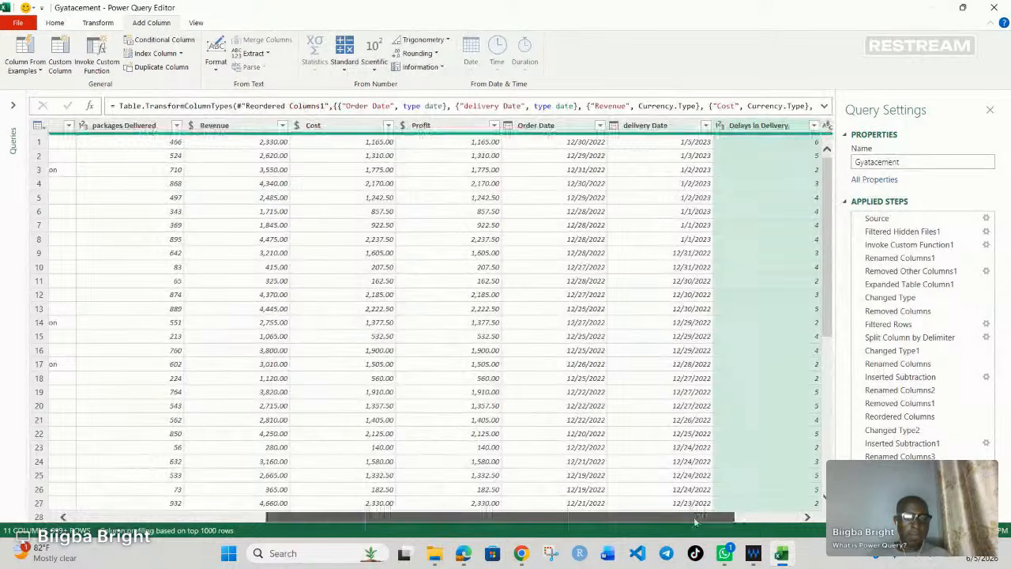
drag(695, 517, 758, 516)
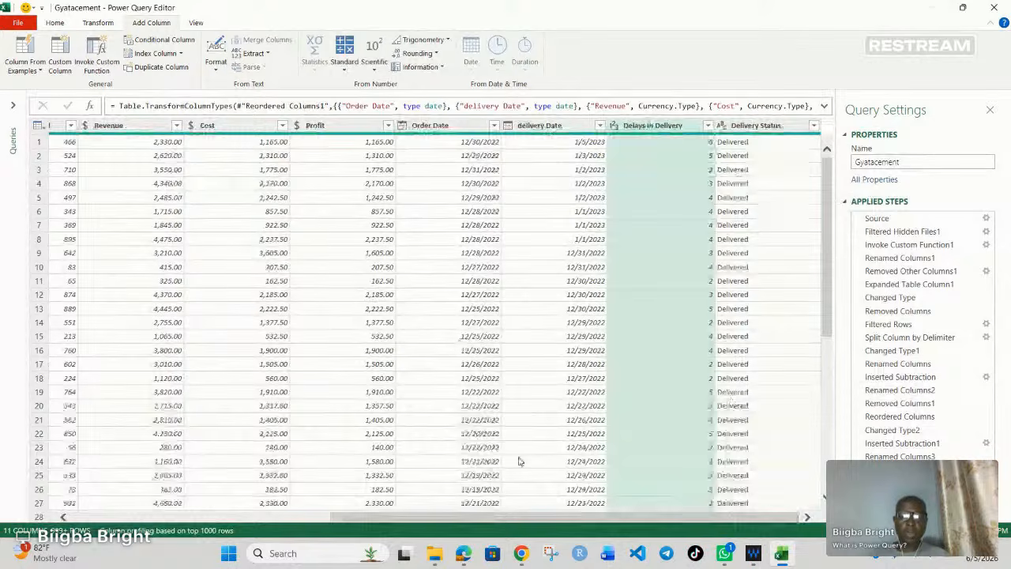
Step: Close the query editor and load the Gyatacement query into the workbook as a table on a new worksheet
drag(521, 517, 321, 512)
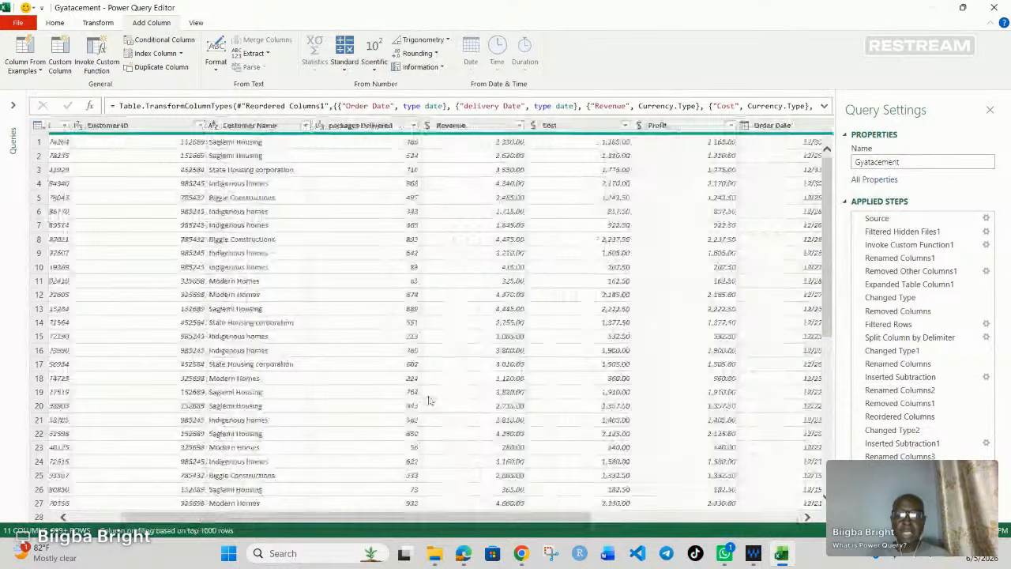
drag(469, 519, 418, 518)
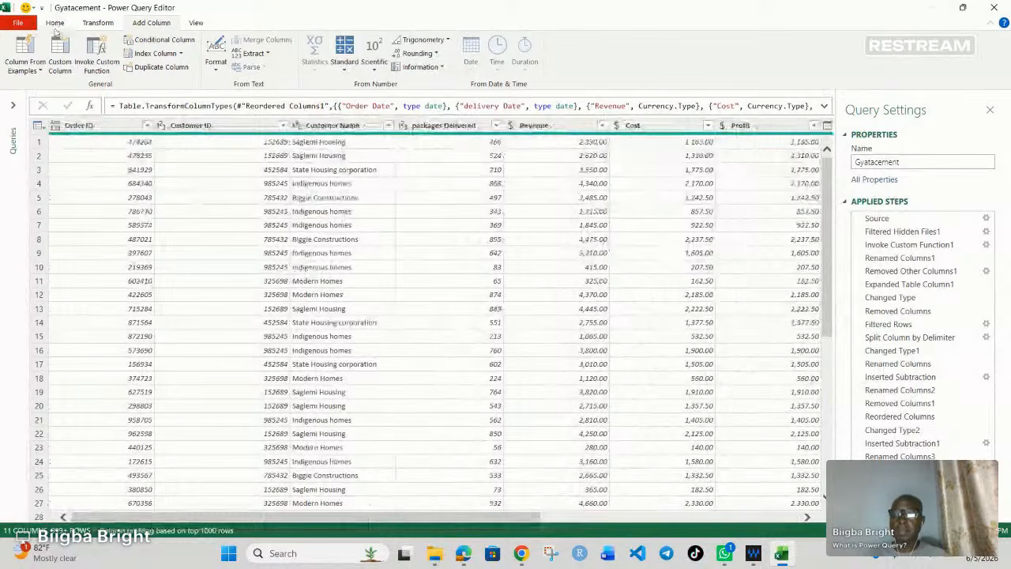
click(54, 22)
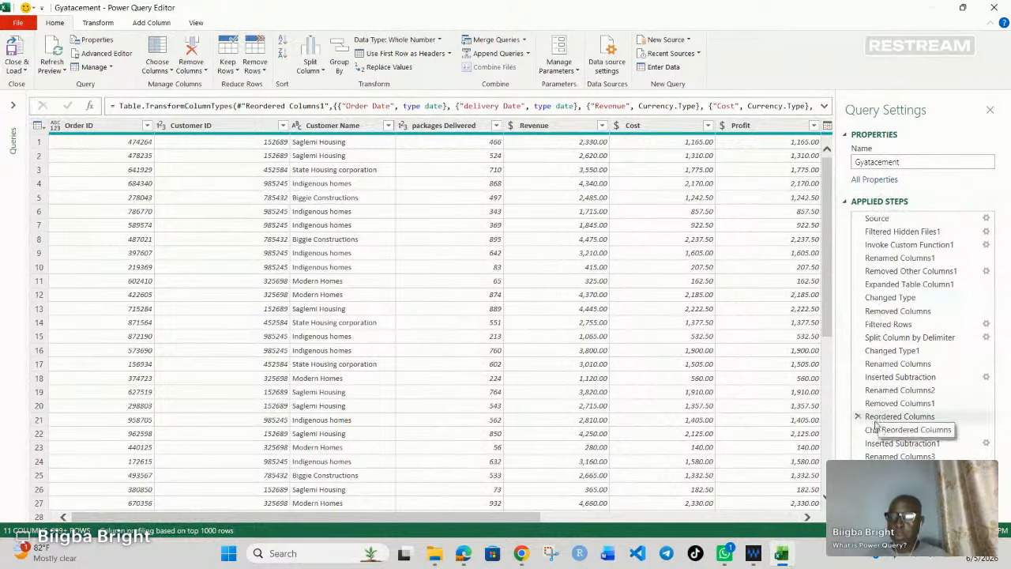
click(13, 106)
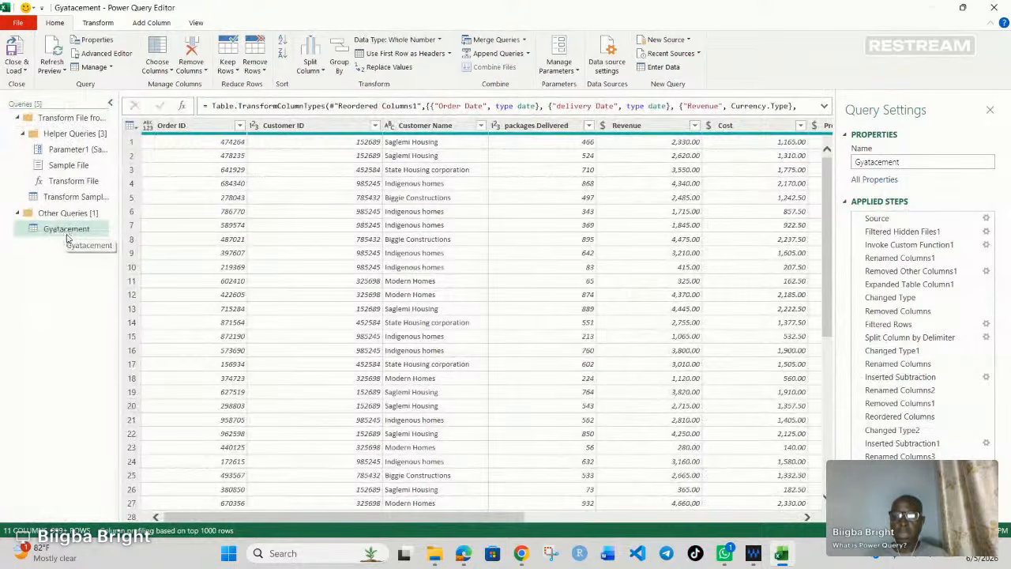
click(110, 103)
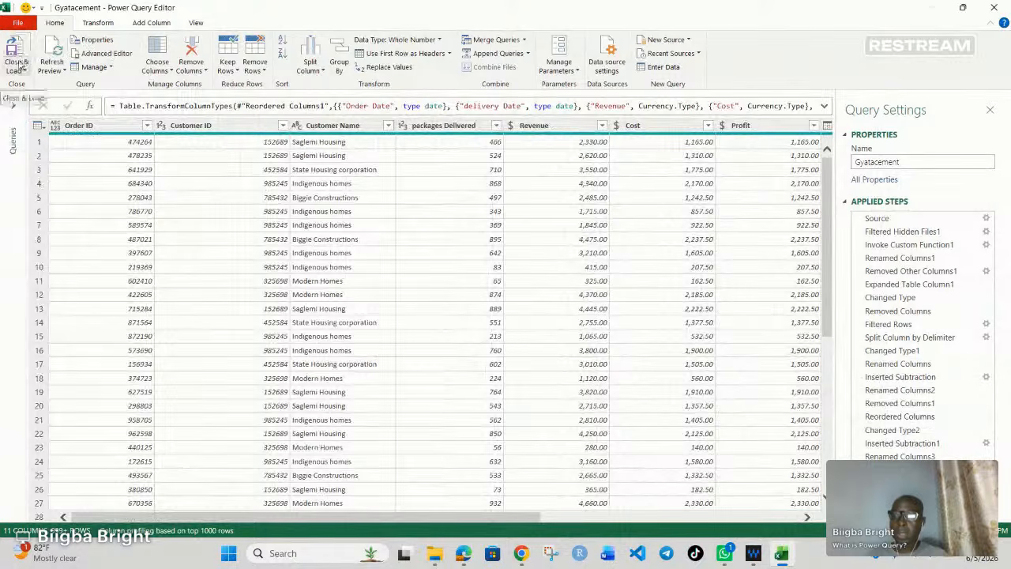
click(20, 66)
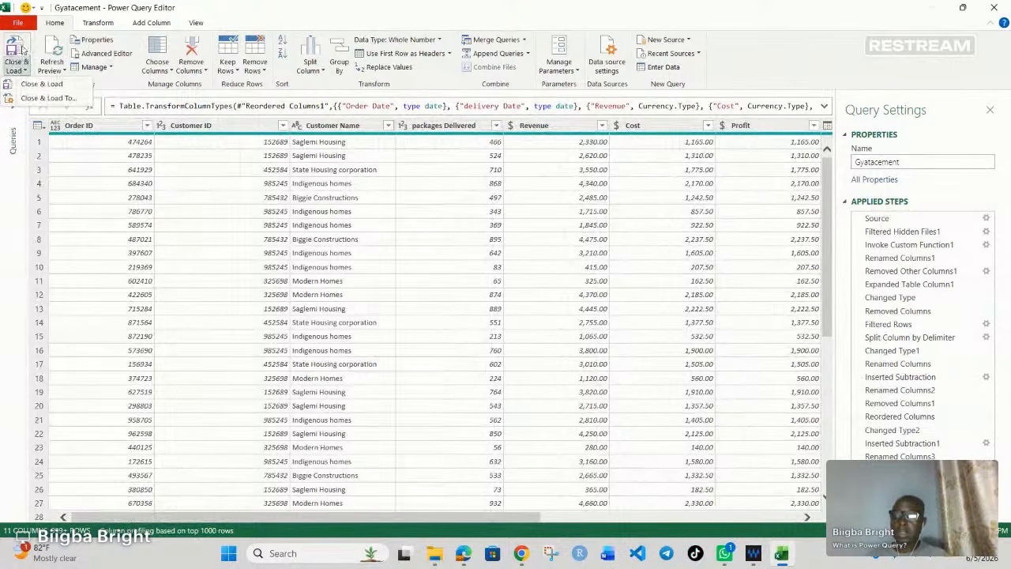
click(22, 49)
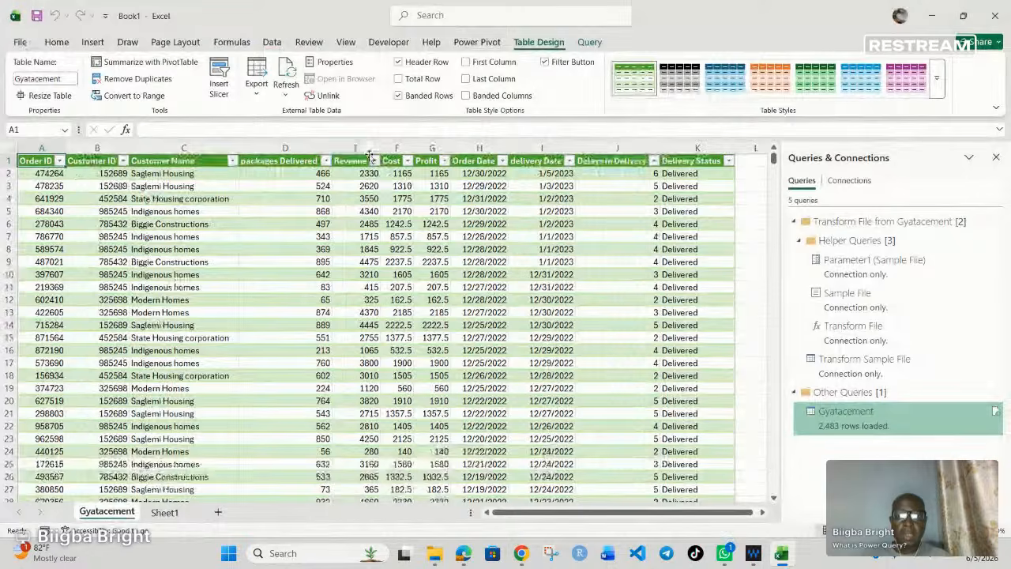
Step: Examine the years offered by the Order Date filter and the options available for the loaded Gyatacement query
click(502, 161)
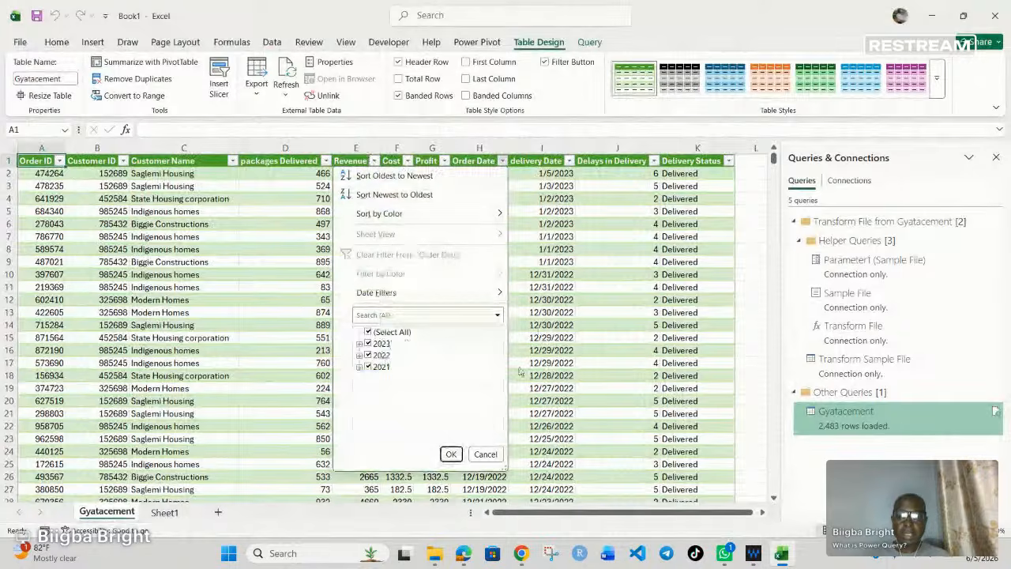
key(Escape)
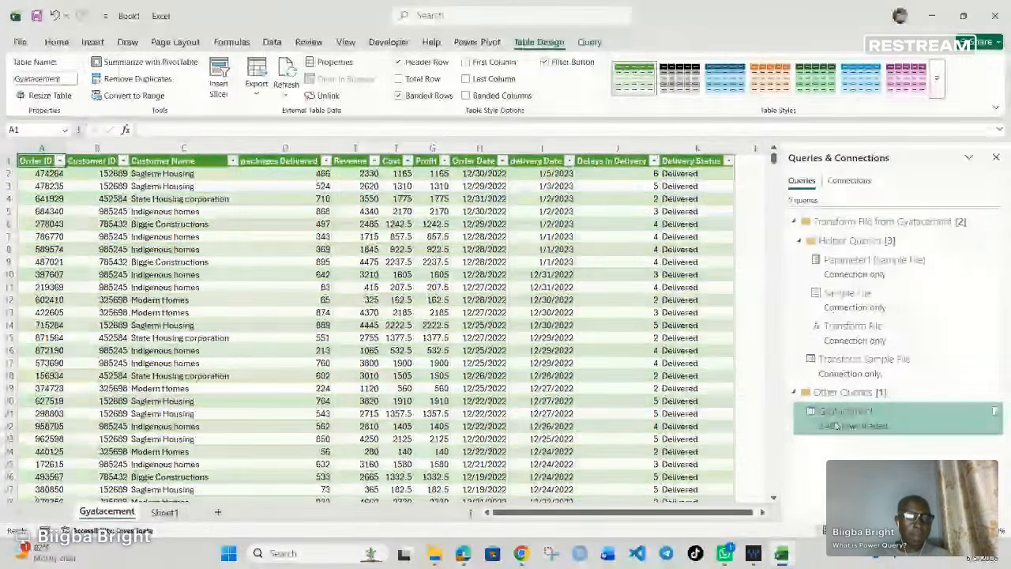
mouse_move(836, 424)
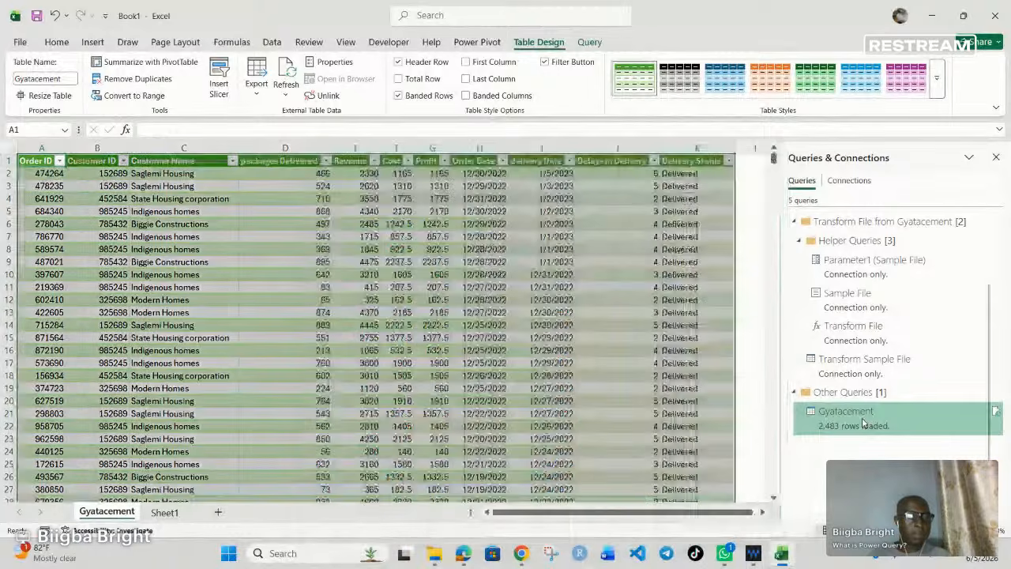
right_click(863, 424)
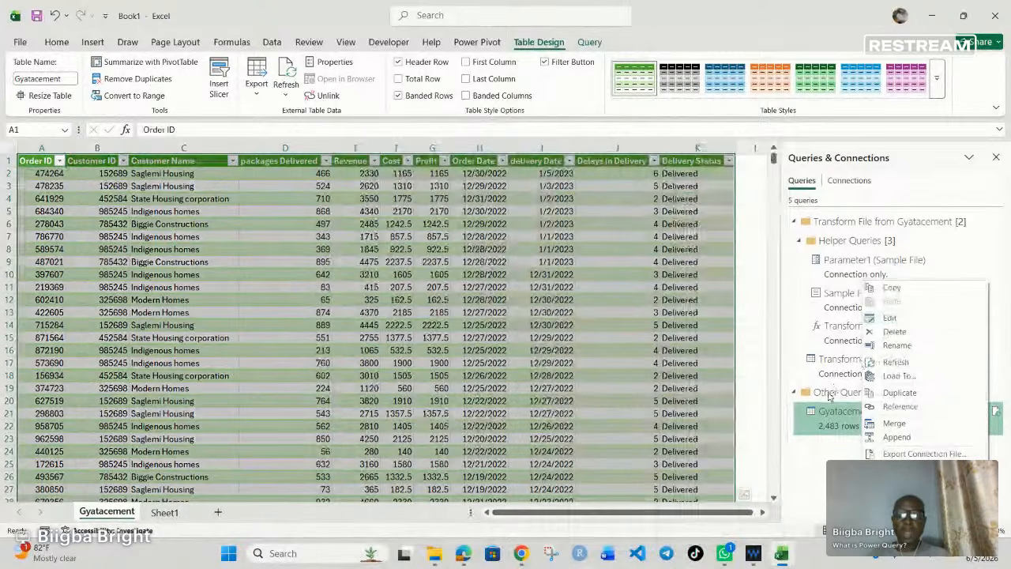
click(829, 397)
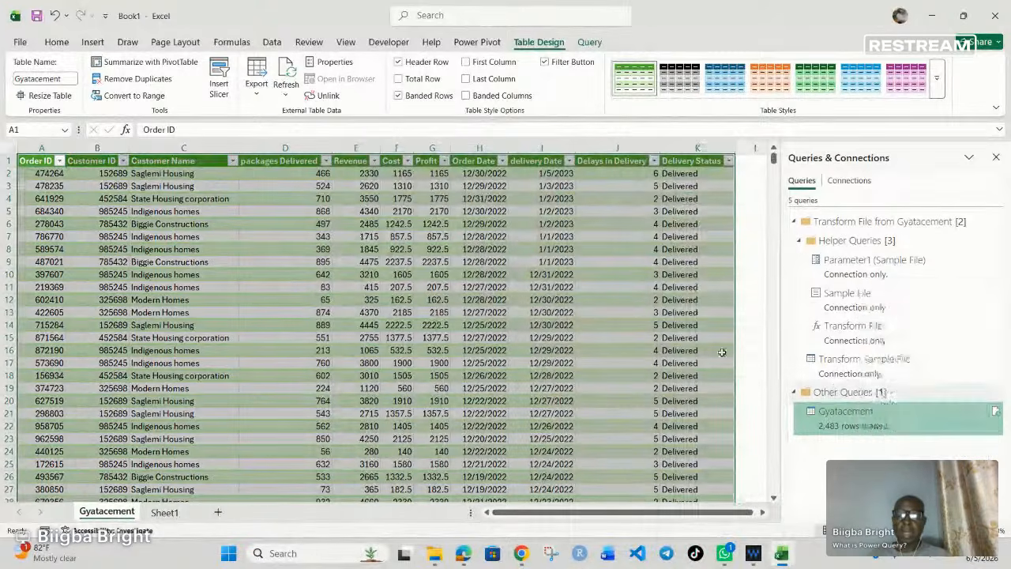
click(364, 340)
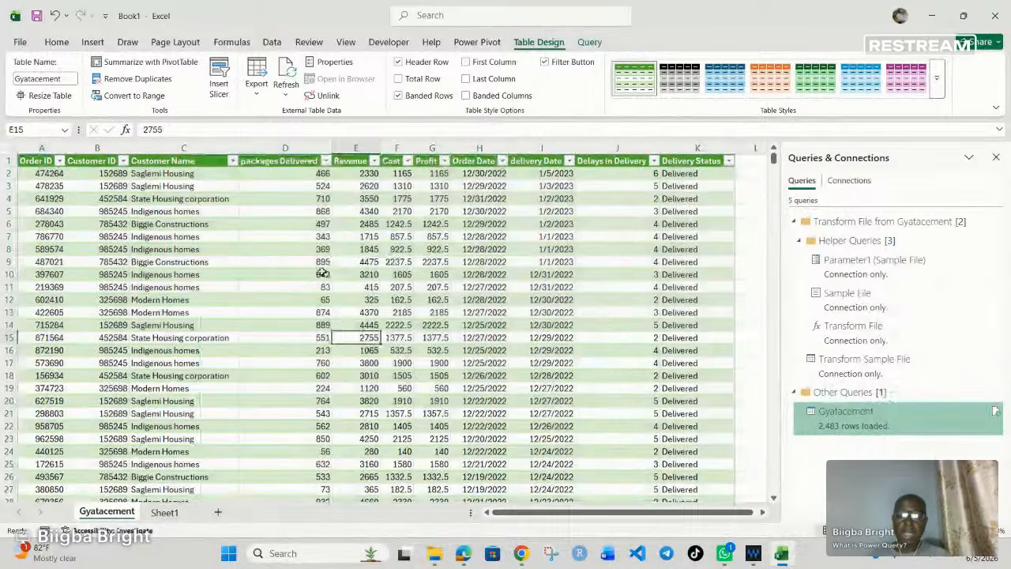
Step: Insert a PivotTable based on the Gyatacement table on a new worksheet
click(314, 263)
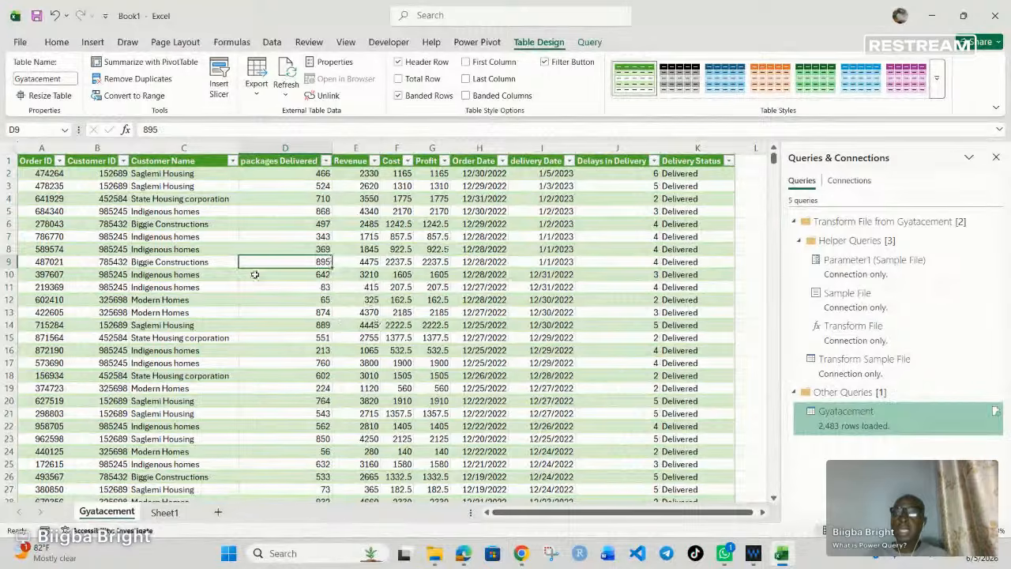
click(93, 42)
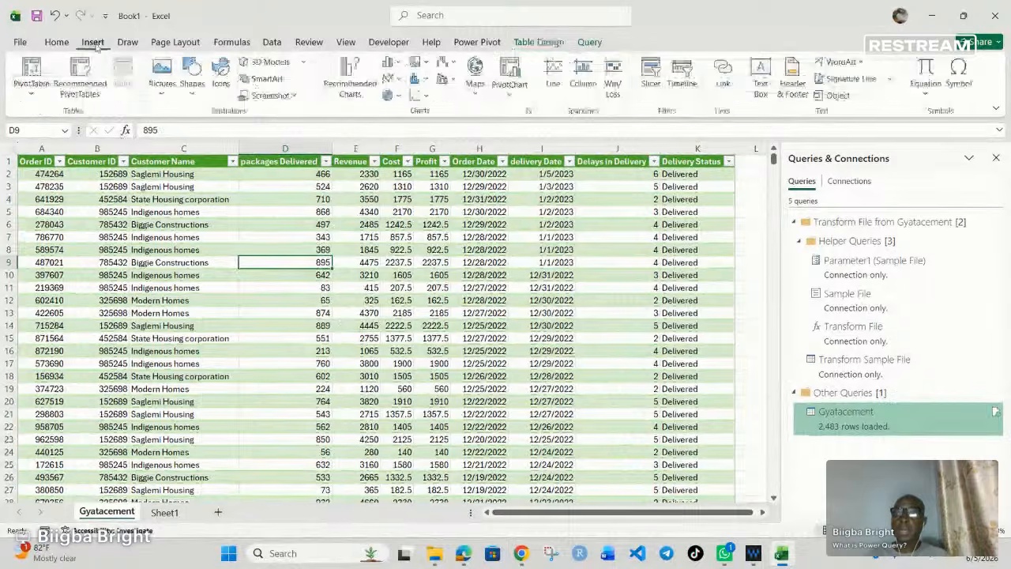
click(33, 87)
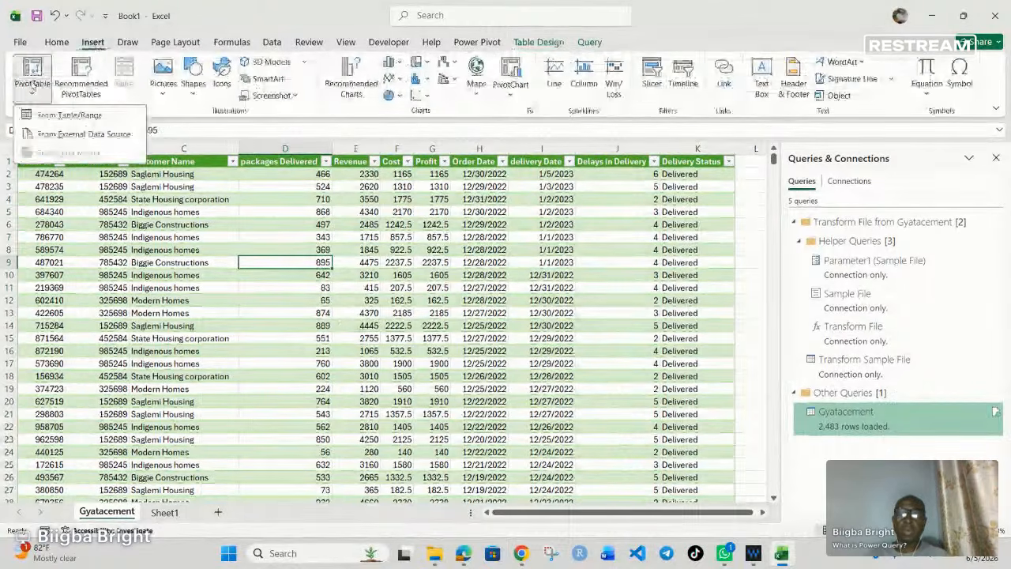
click(70, 115)
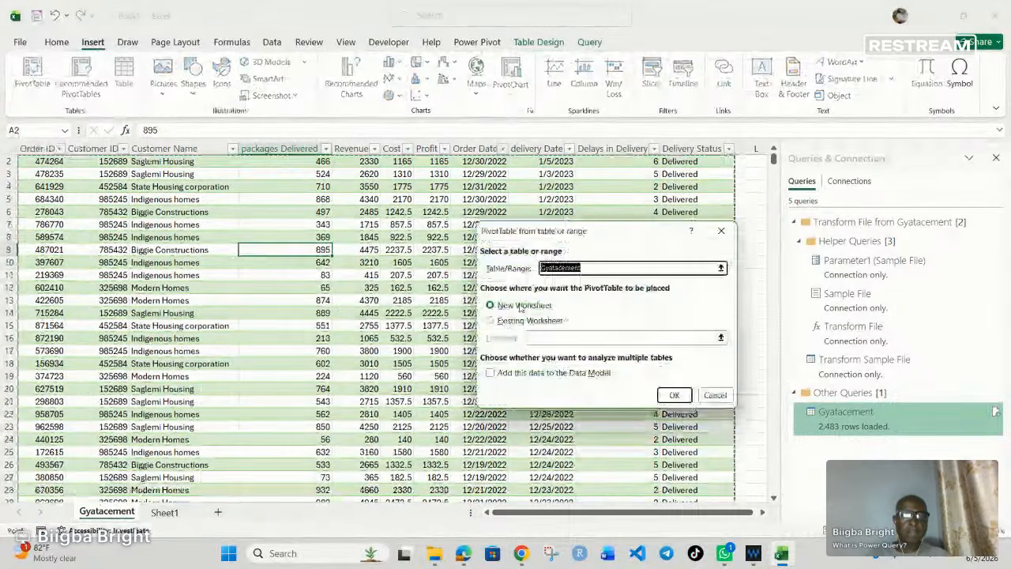
key(Return)
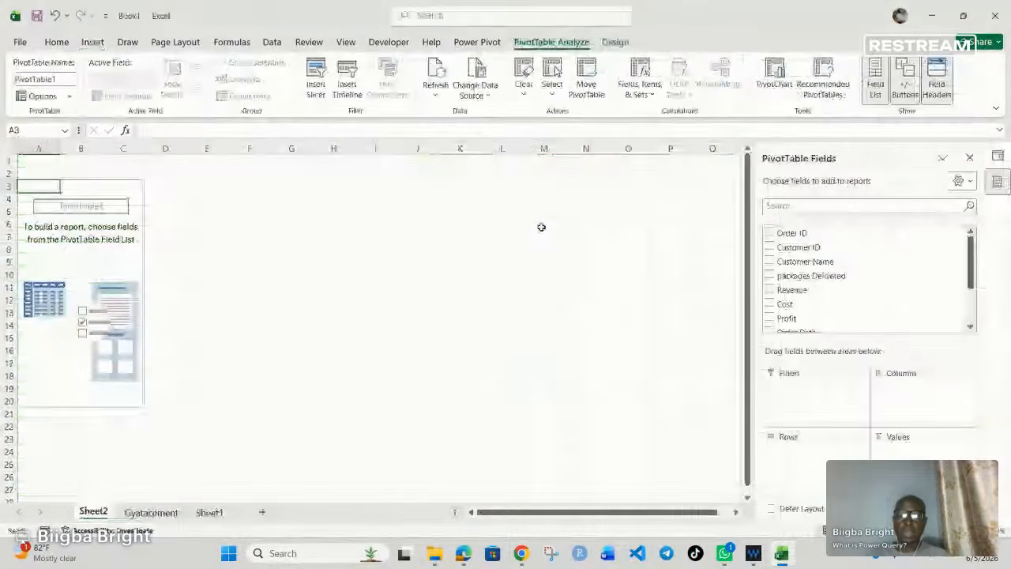
Step: Build the PivotTable with Profit summed as the values and Order Date as the rows
scroll(839, 270, down, 2)
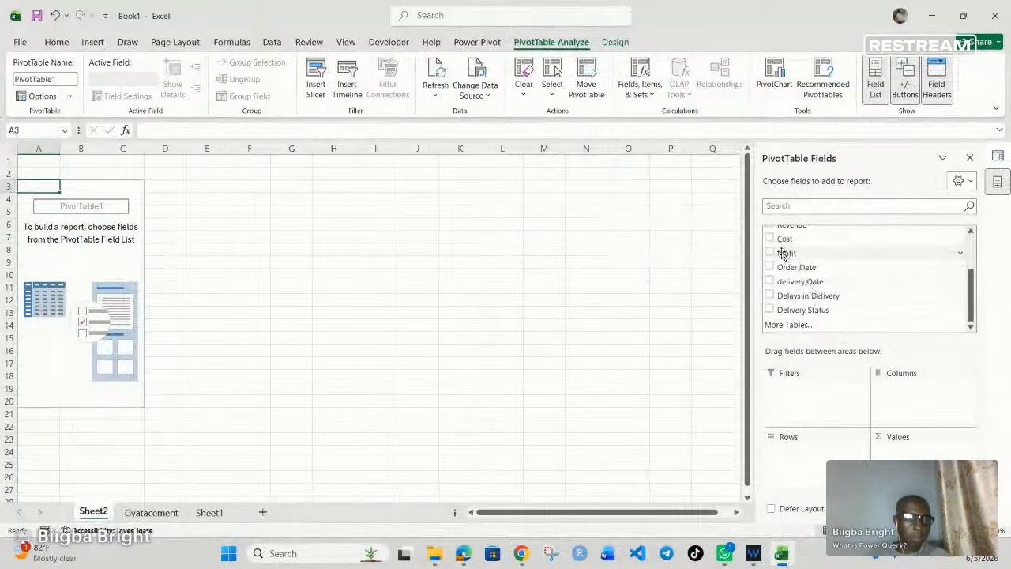
drag(784, 252, 916, 455)
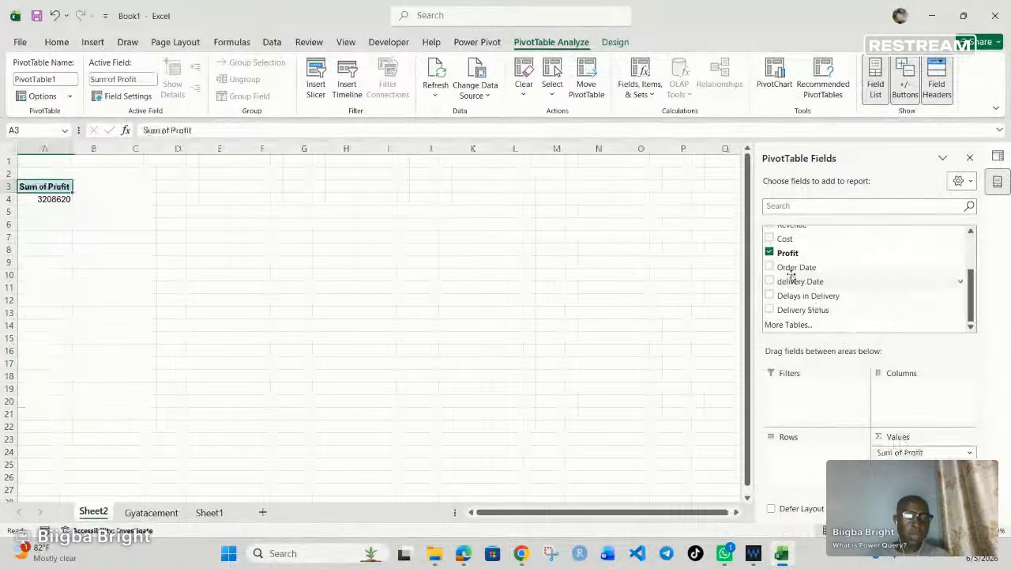
drag(773, 272, 781, 460)
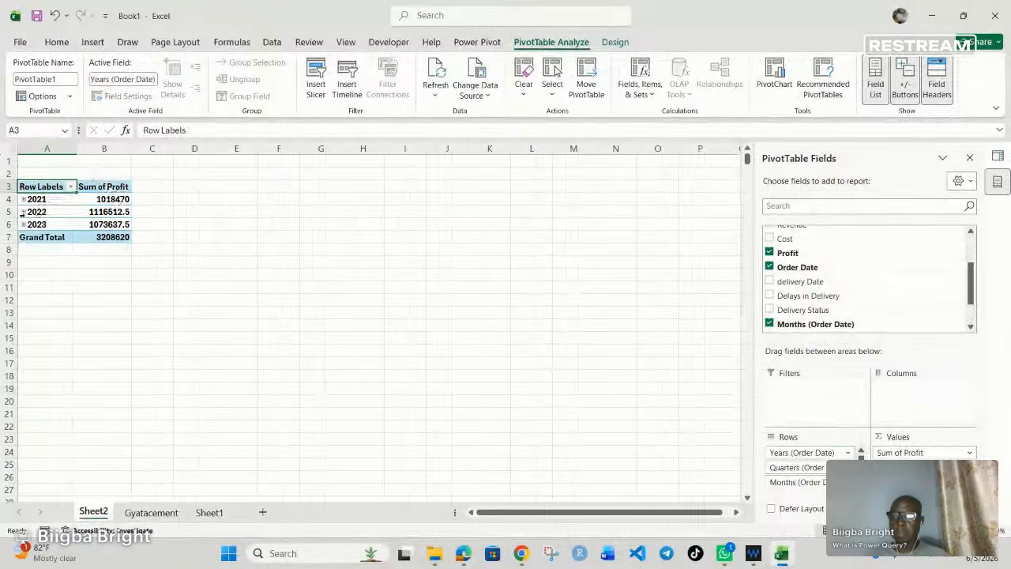
mouse_move(106, 204)
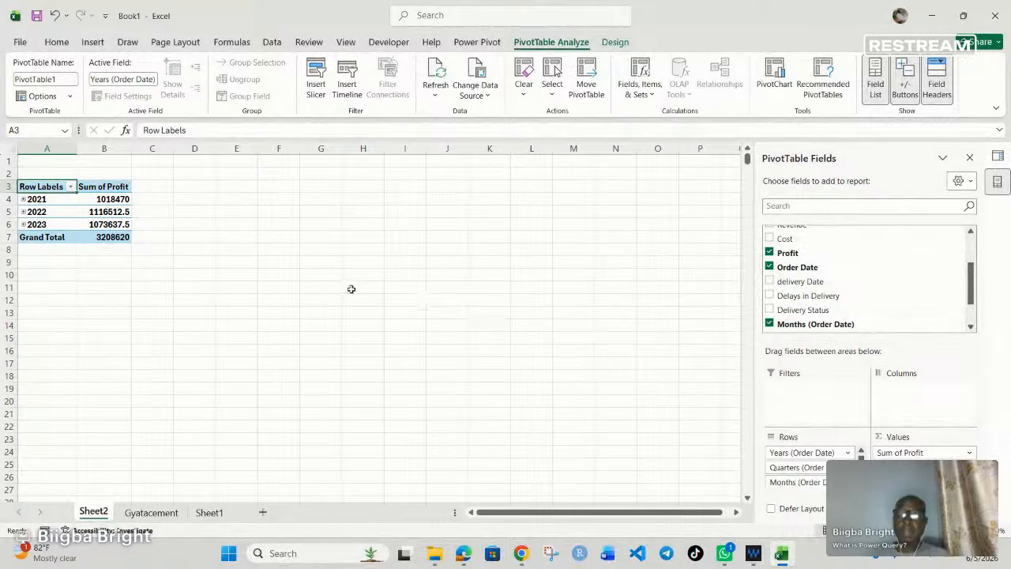
Step: Insert a Line with Markers PivotChart based on the yearly profit PivotTable
click(108, 212)
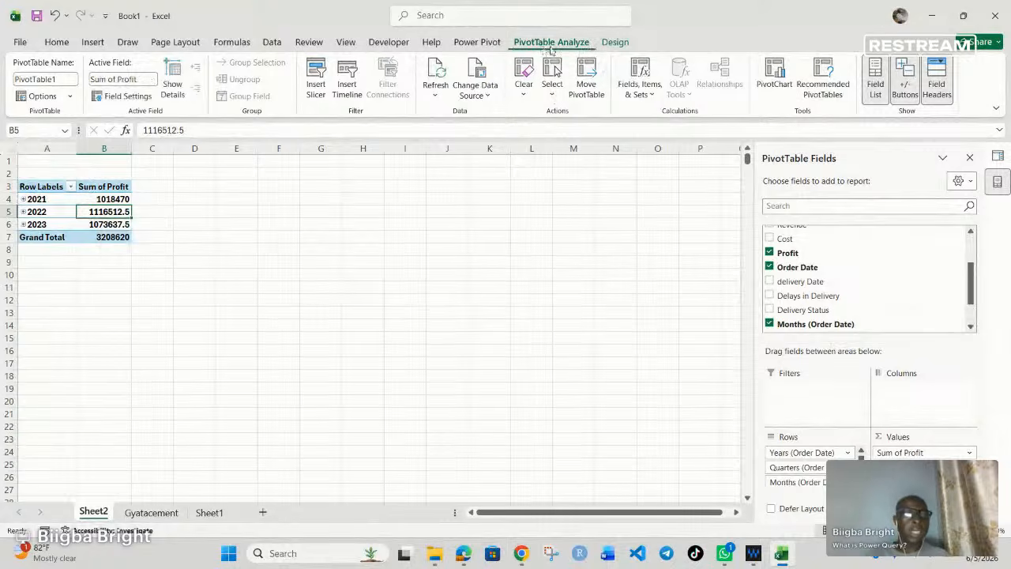
click(773, 81)
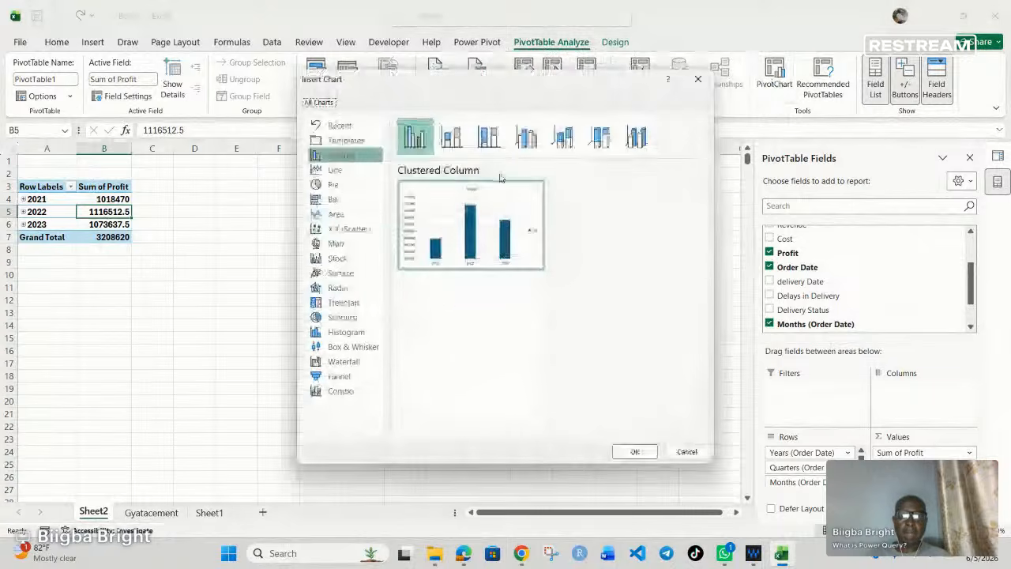
mouse_move(486, 185)
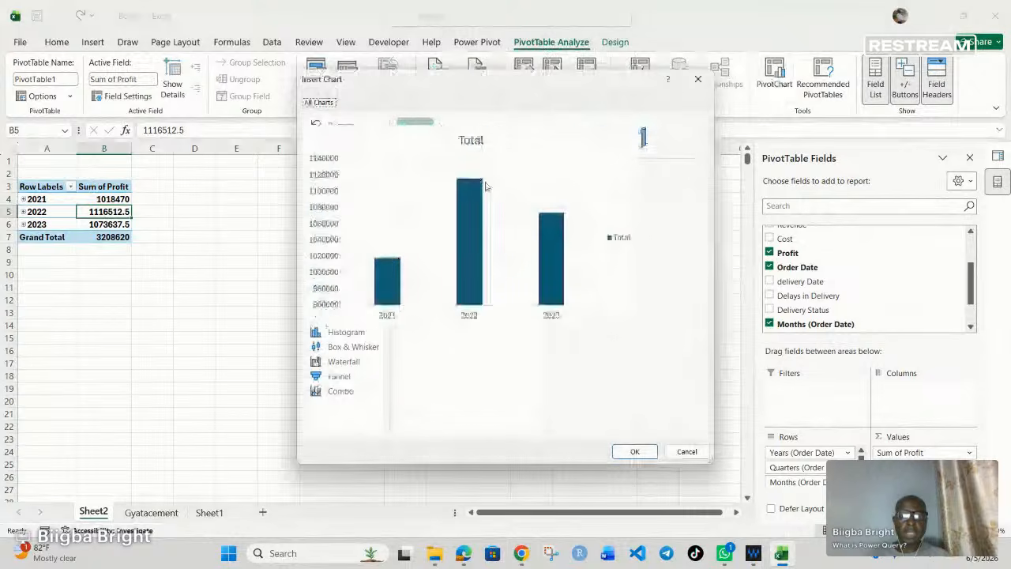
click(493, 138)
click(335, 169)
mouse_move(438, 225)
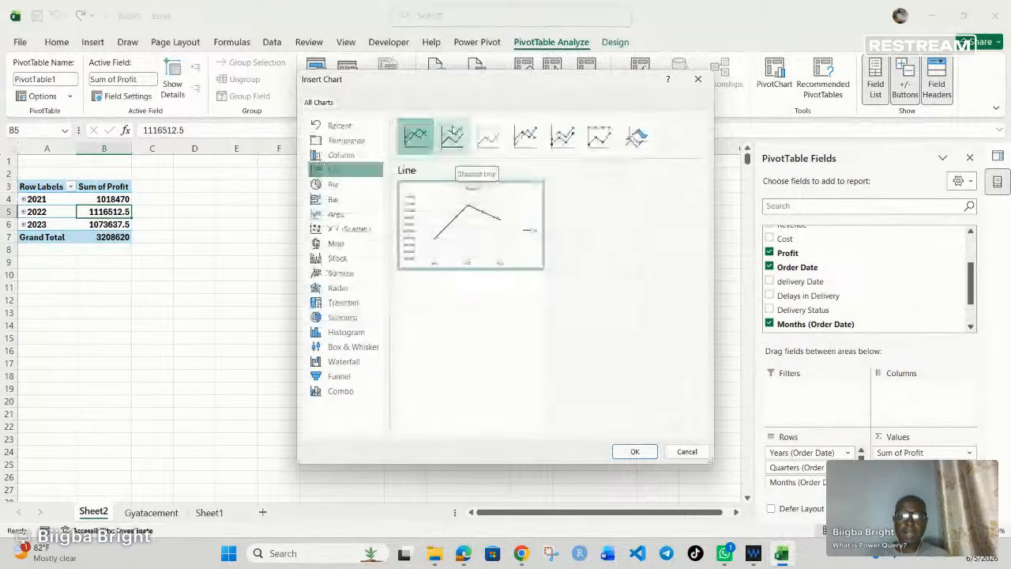
click(453, 137)
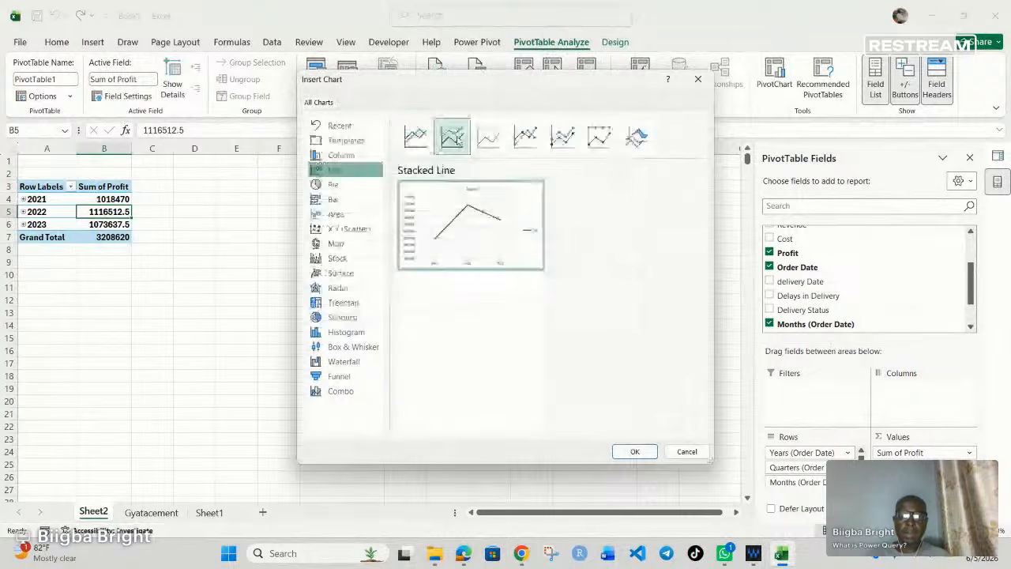
click(535, 140)
mouse_move(469, 241)
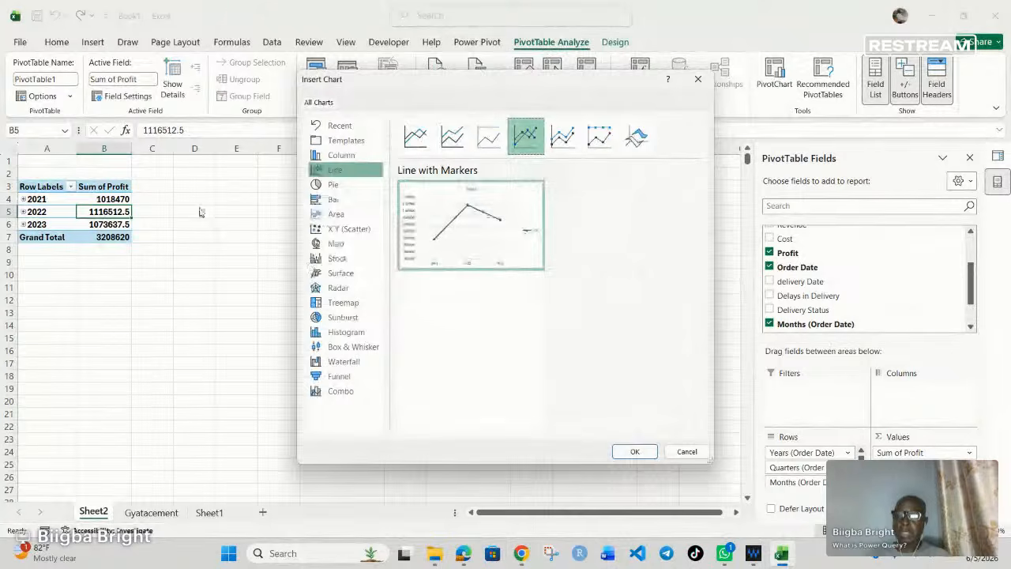
mouse_move(416, 217)
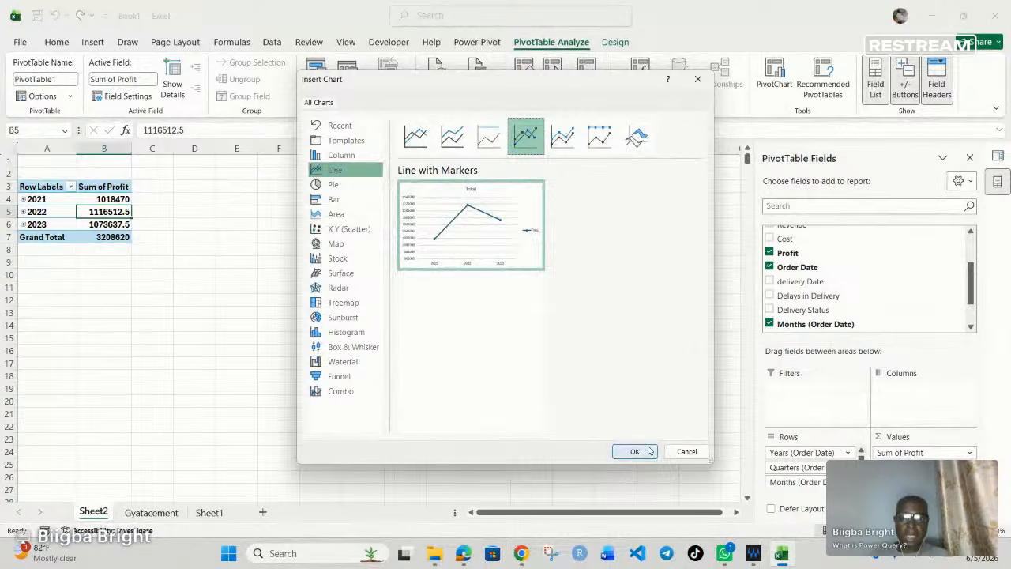
mouse_move(435, 266)
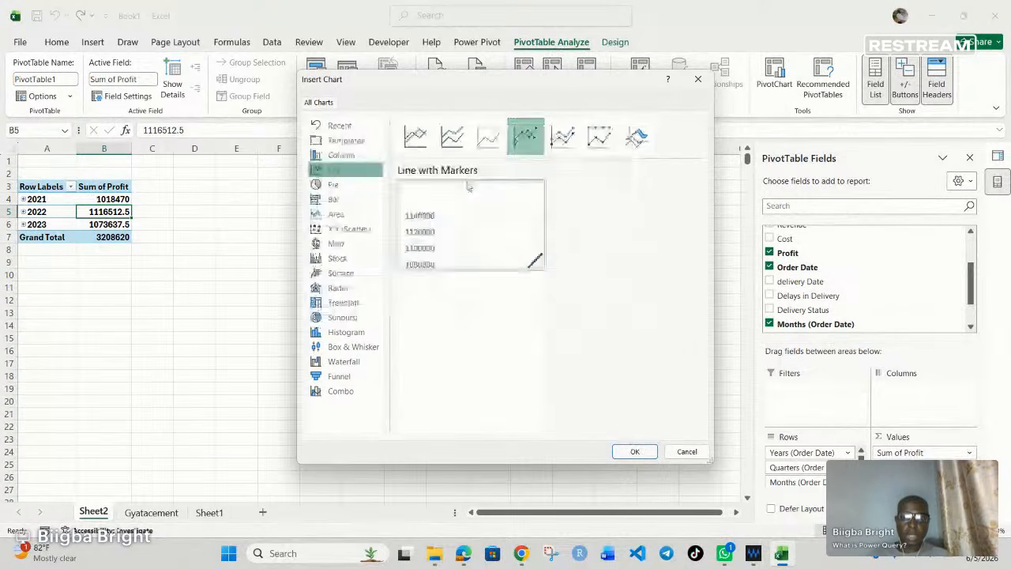
click(634, 451)
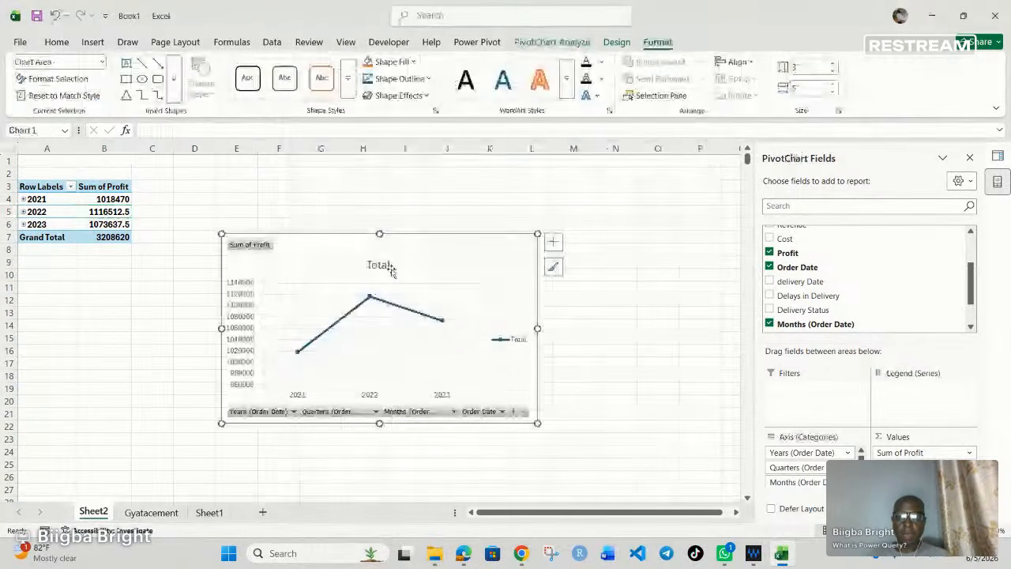
Step: Move the PivotChart beside the PivotTable and enlarge it to about 3.93" high by 5.99" wide
drag(527, 273, 593, 233)
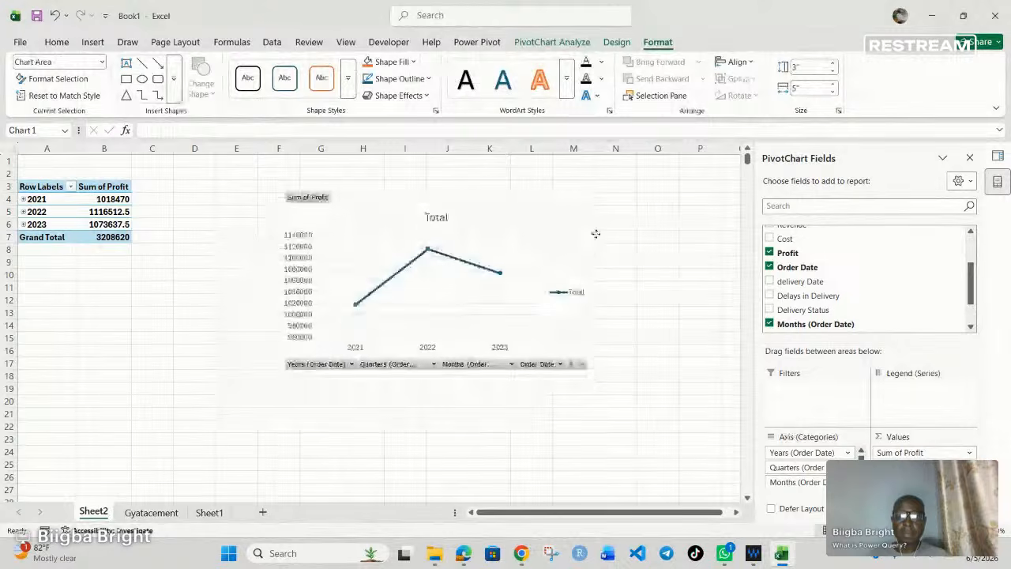
drag(279, 376, 217, 434)
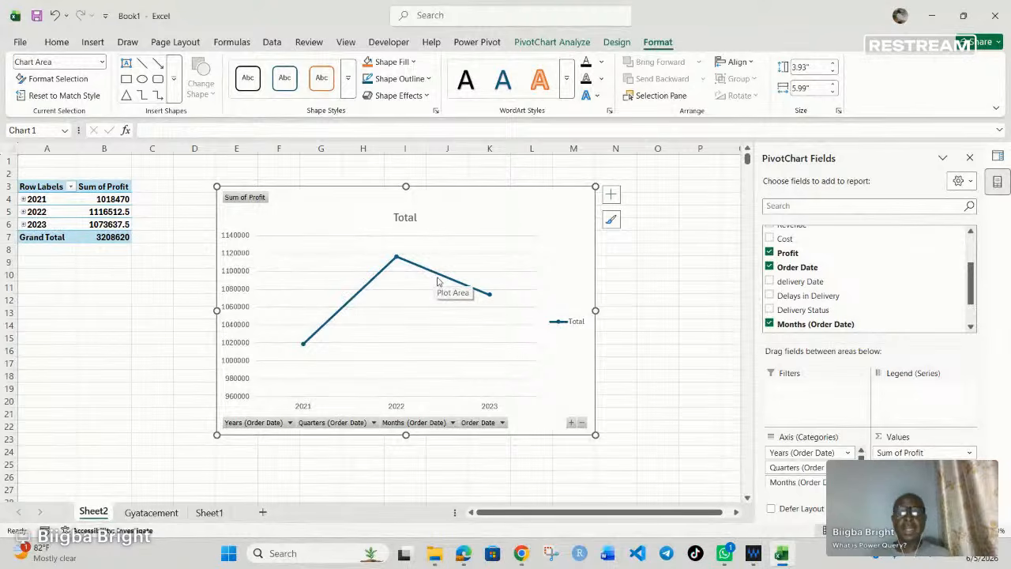
mouse_move(438, 274)
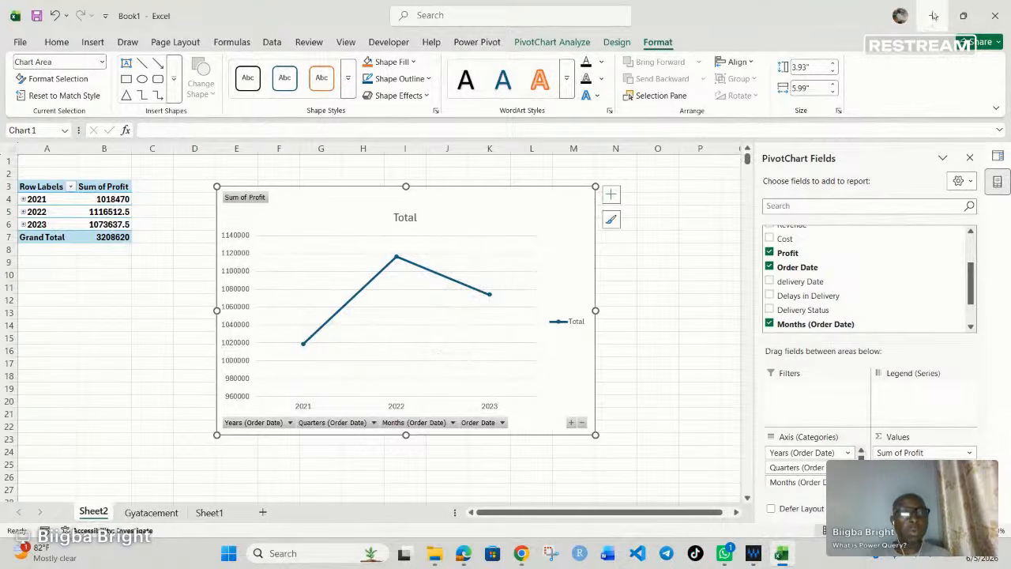
Step: Switch to File Explorer and move the Deliveries_2024 workbook from the Desktop into the Gyatacement folder
click(433, 561)
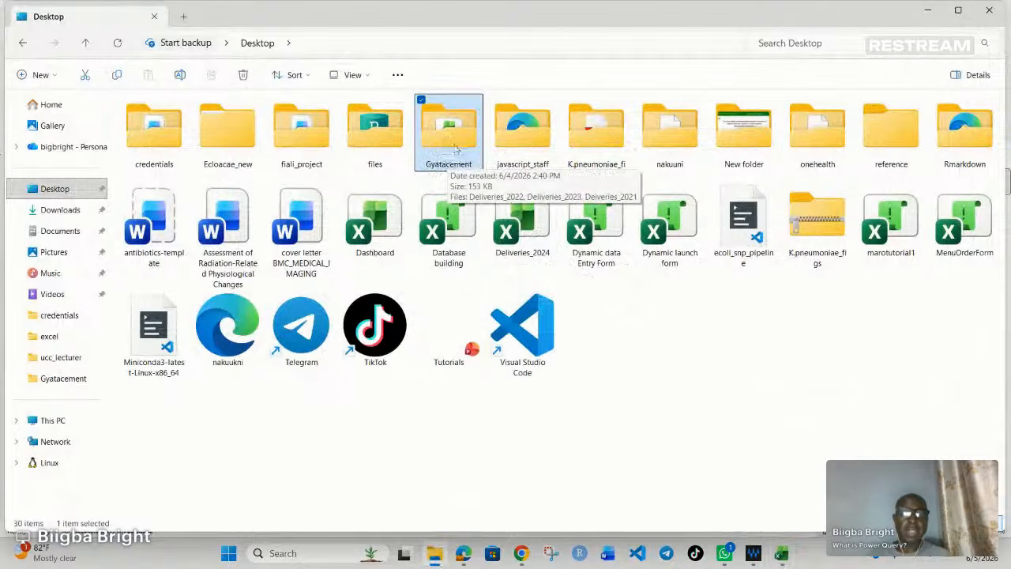
click(515, 239)
drag(516, 238, 423, 112)
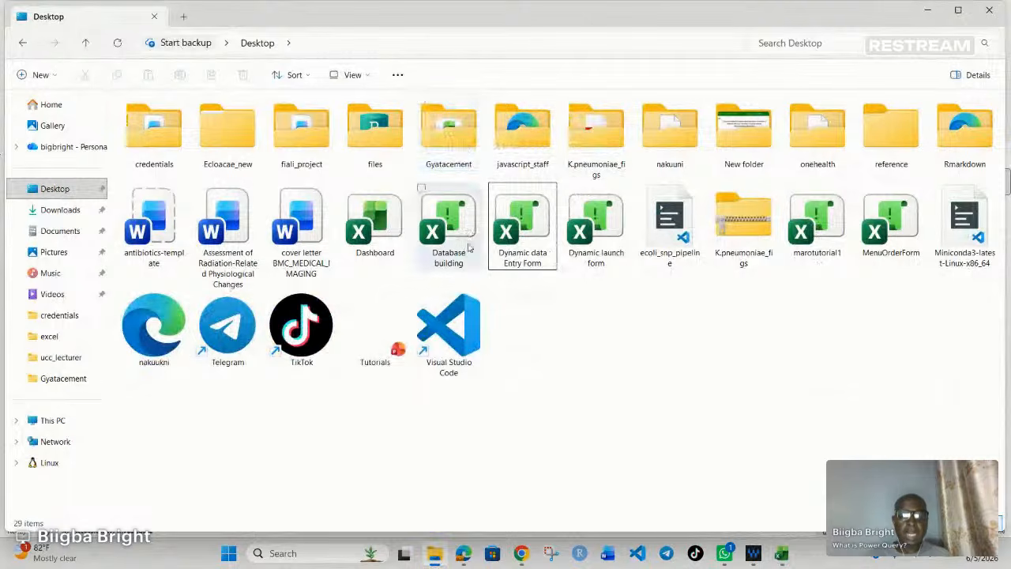
Step: Switch back to Excel and refresh the Gyatacement table from its source folder
click(782, 553)
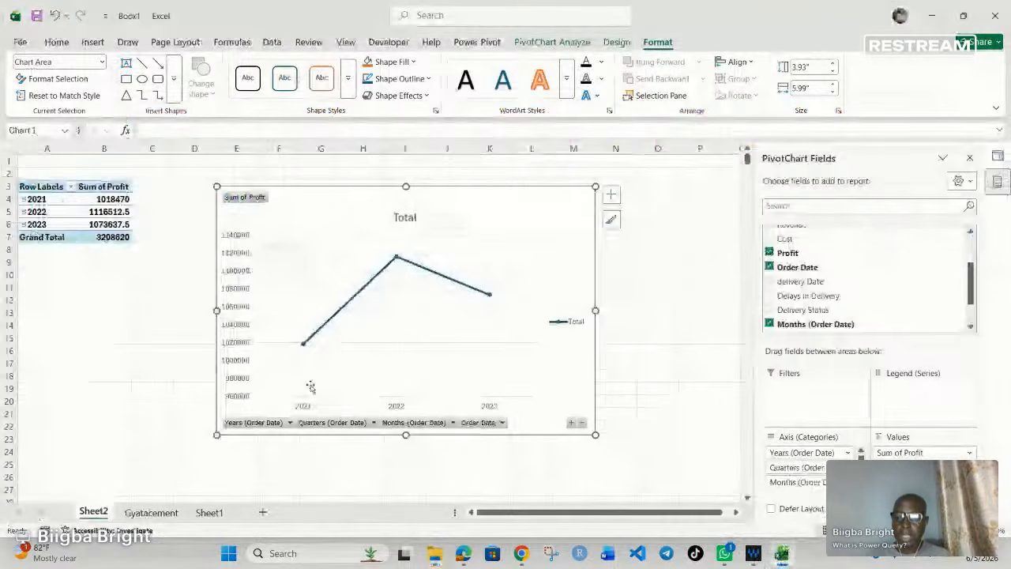
click(151, 513)
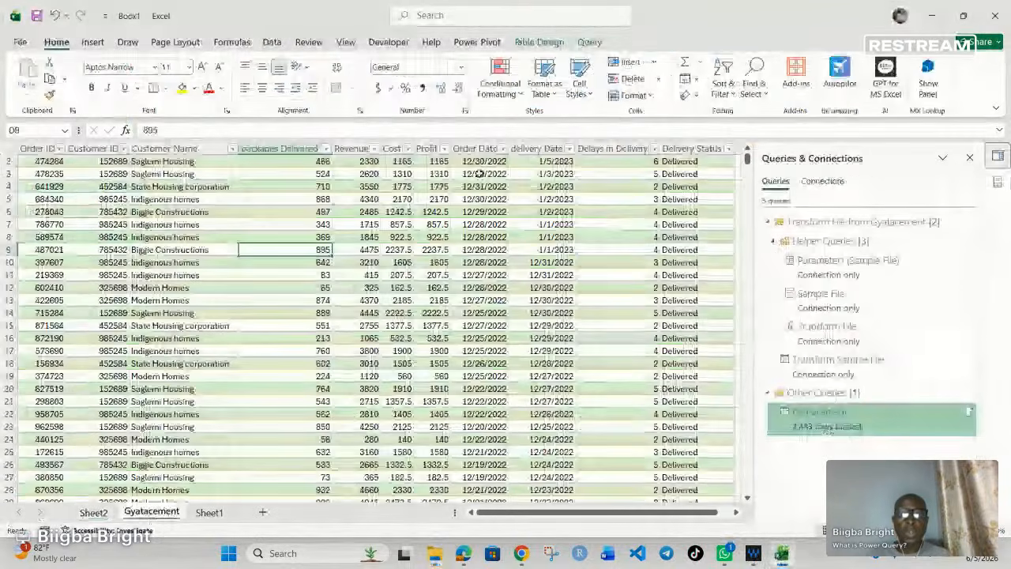
click(543, 41)
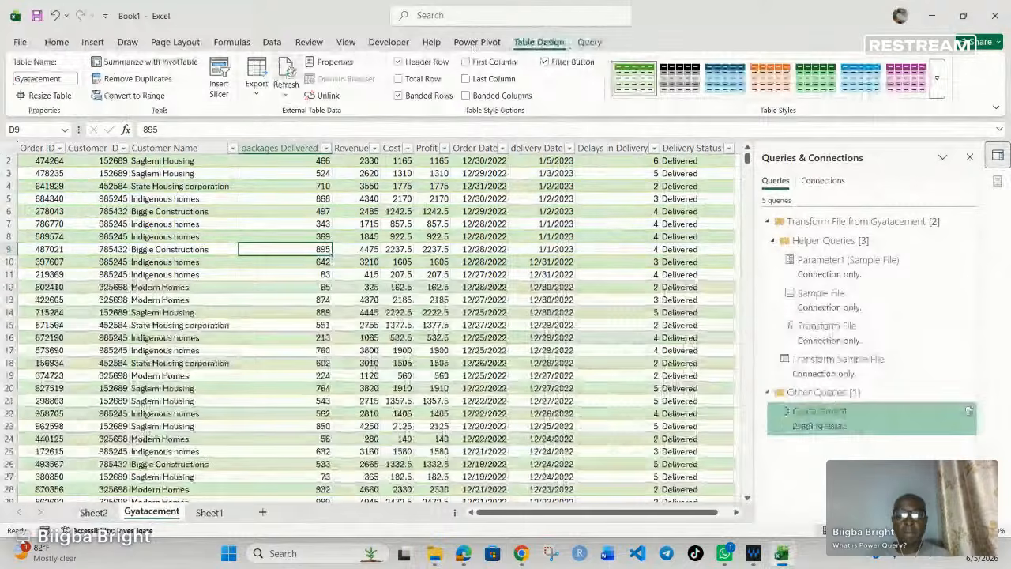
Step: Refresh the PivotTable on Sheet2 and collapse its 2024 quarters
click(93, 512)
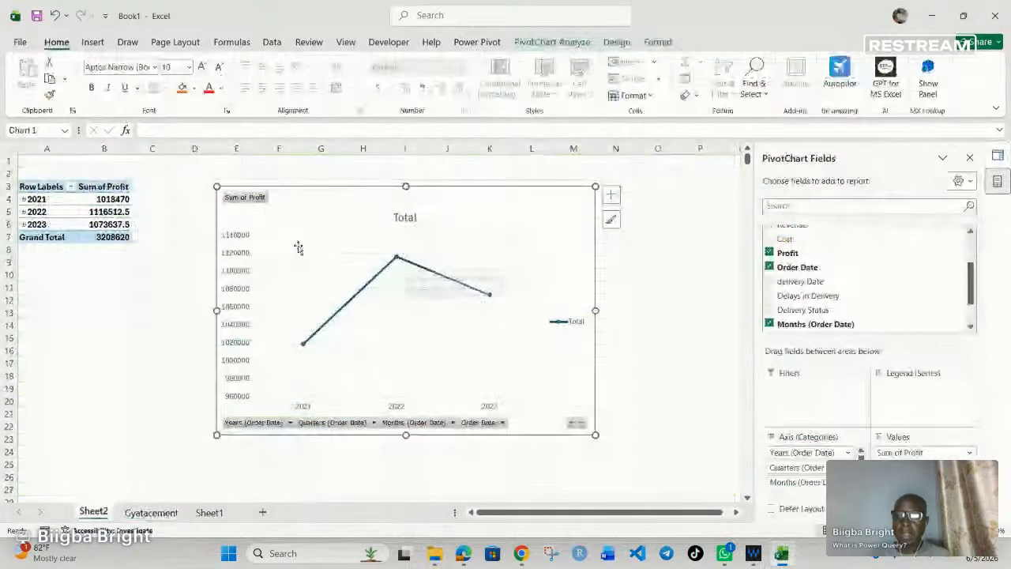
click(95, 212)
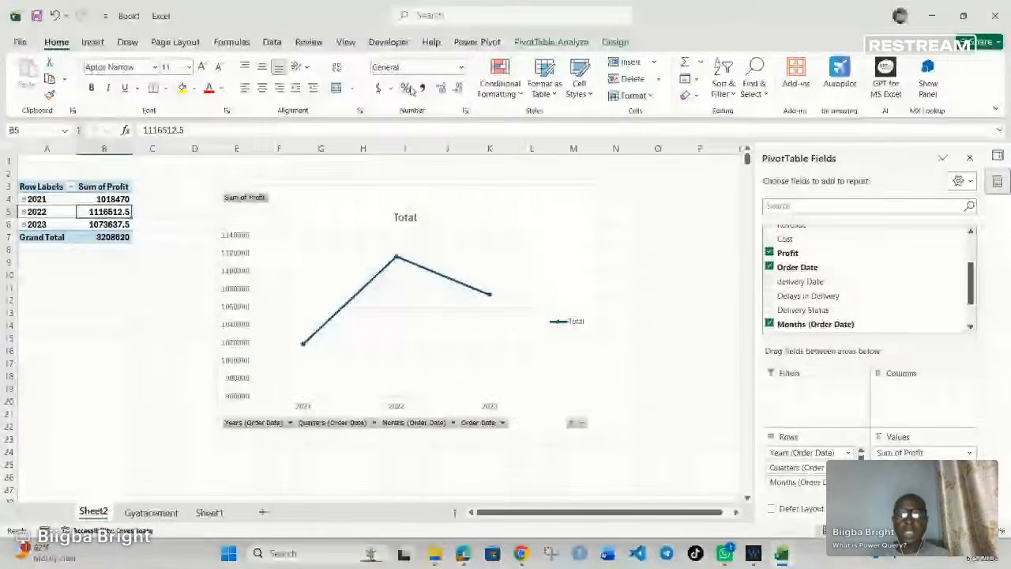
click(551, 42)
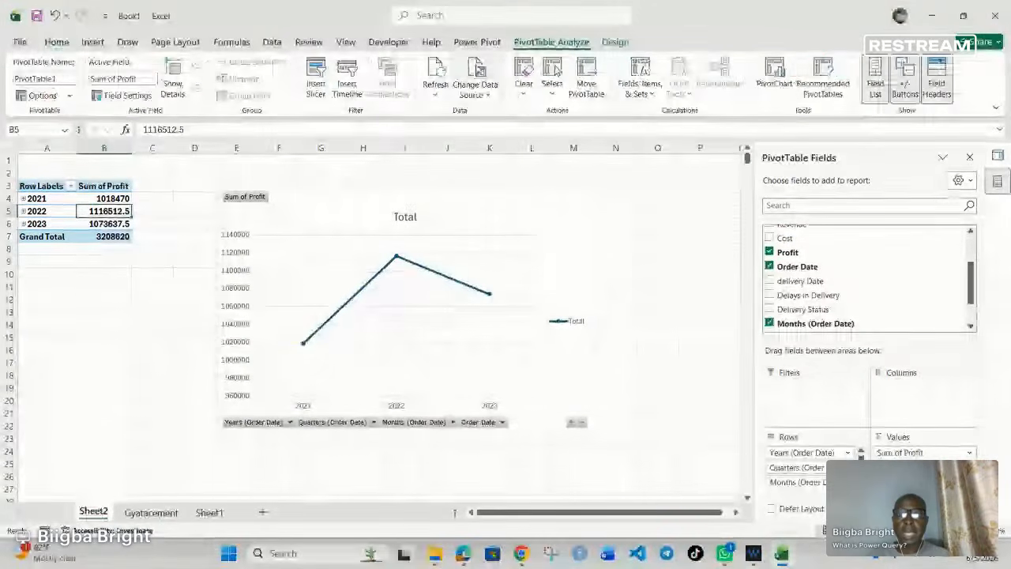
click(438, 73)
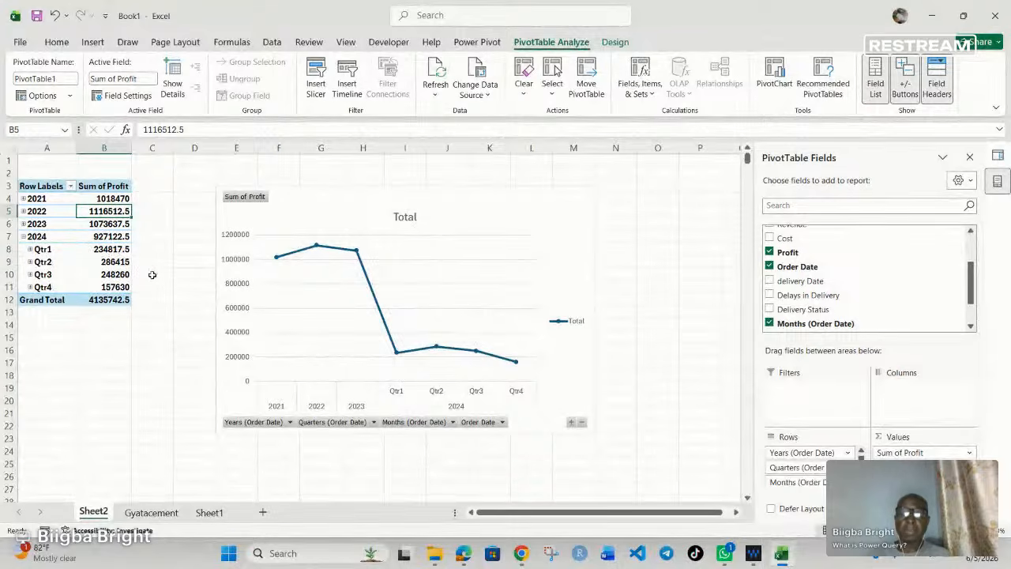
click(24, 237)
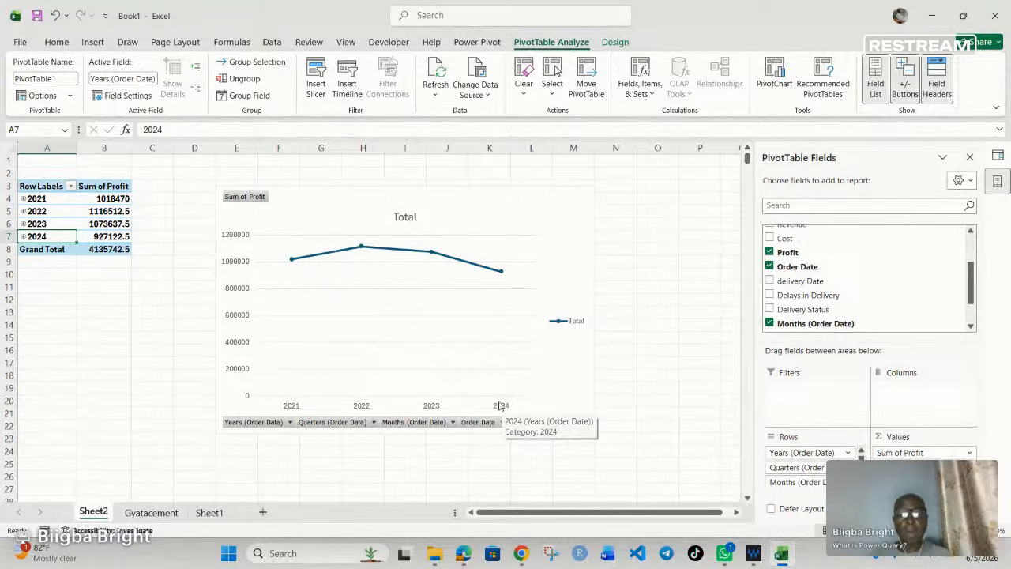
Step: Check which years the Order Date filter of the Gyatacement table offers, leaving all dates selected
click(151, 513)
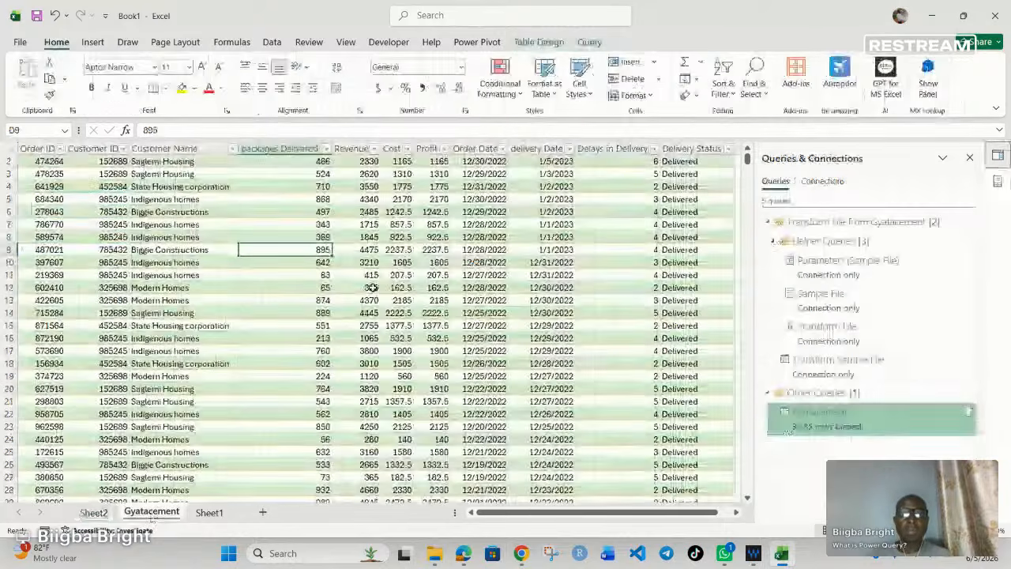
click(503, 149)
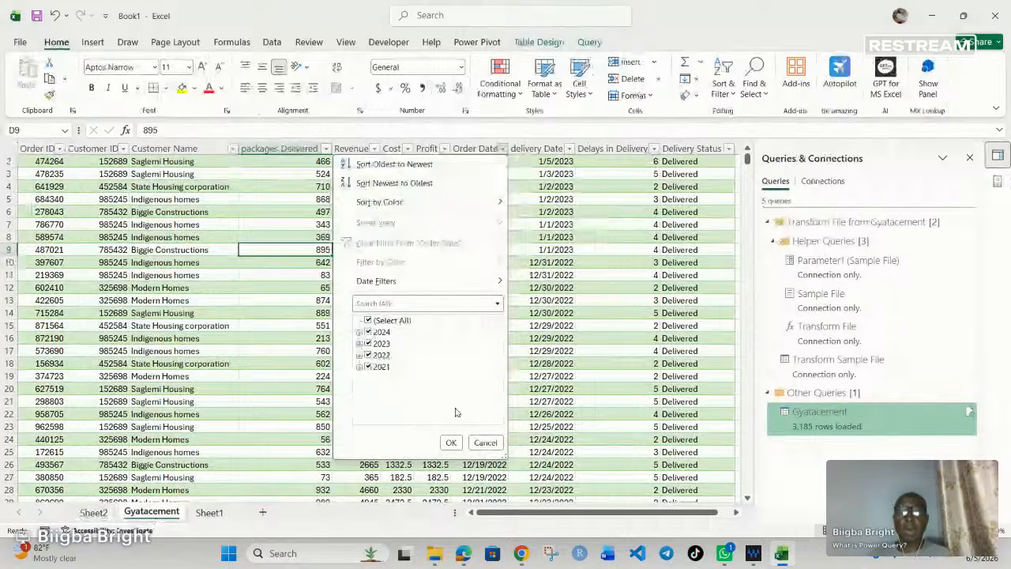
click(448, 439)
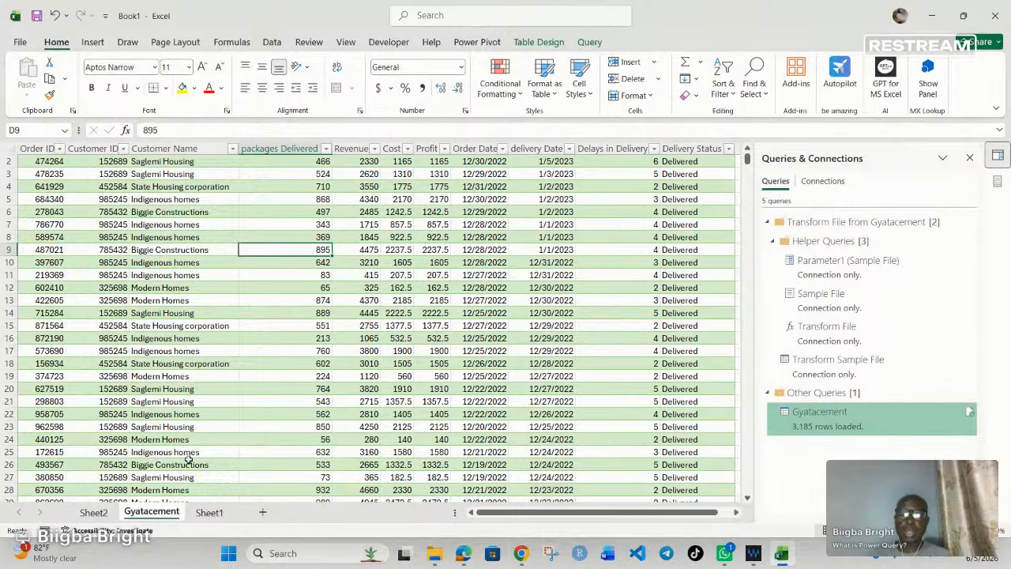
Step: View the quarterly profits for 2021 and 2022 in the Sheet2 PivotTable, then collapse both years
click(90, 514)
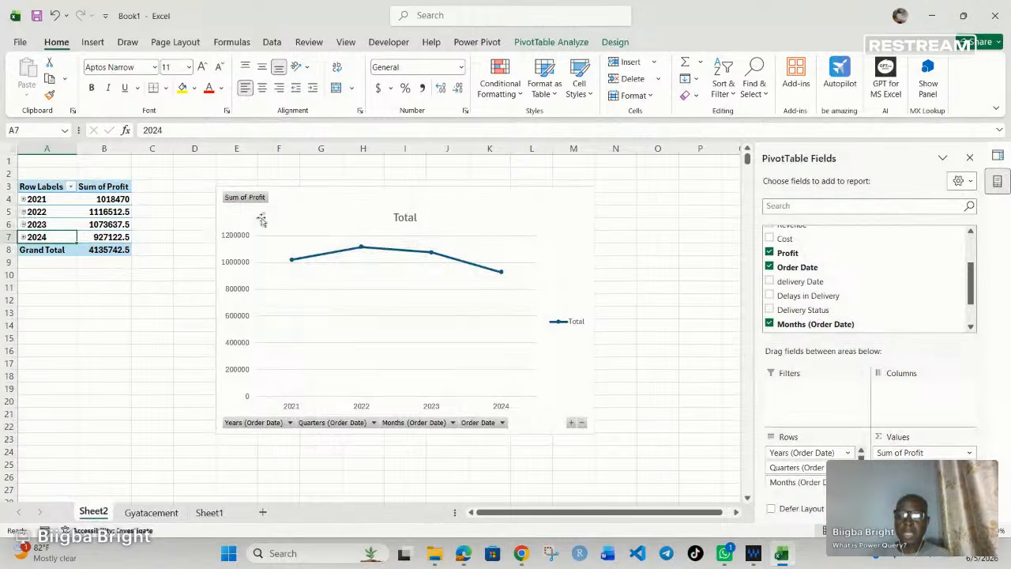
click(24, 200)
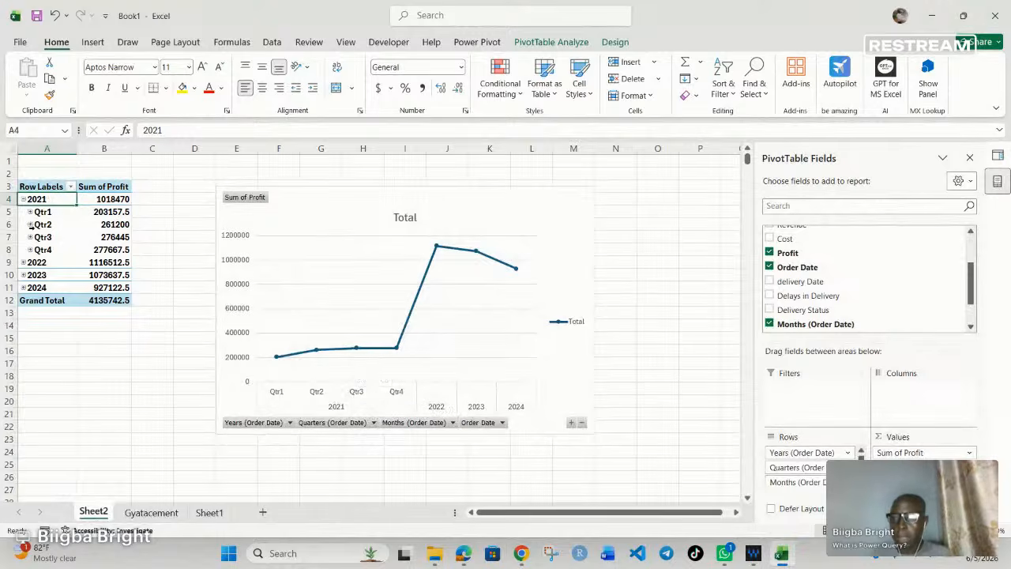
click(24, 263)
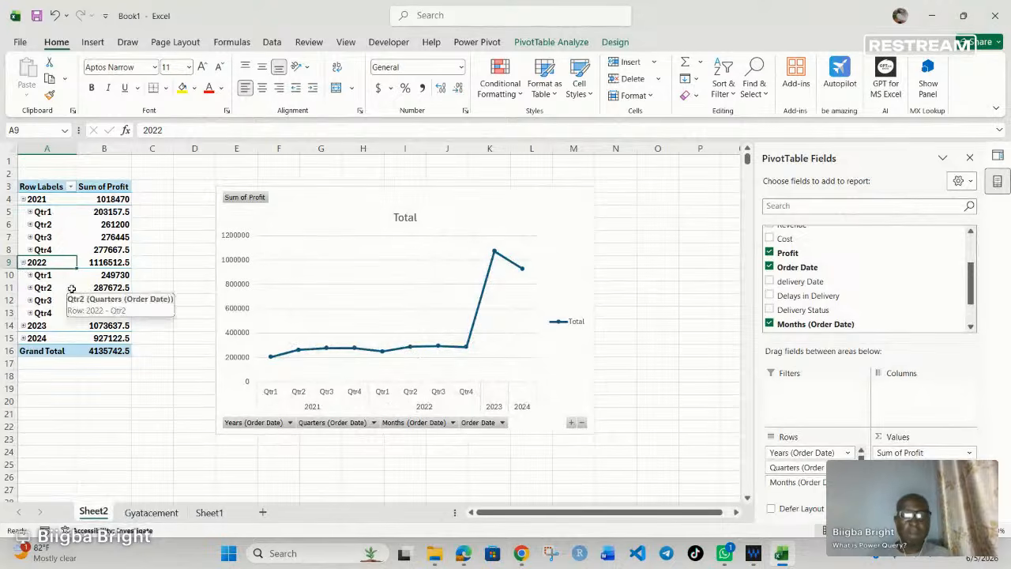
click(24, 263)
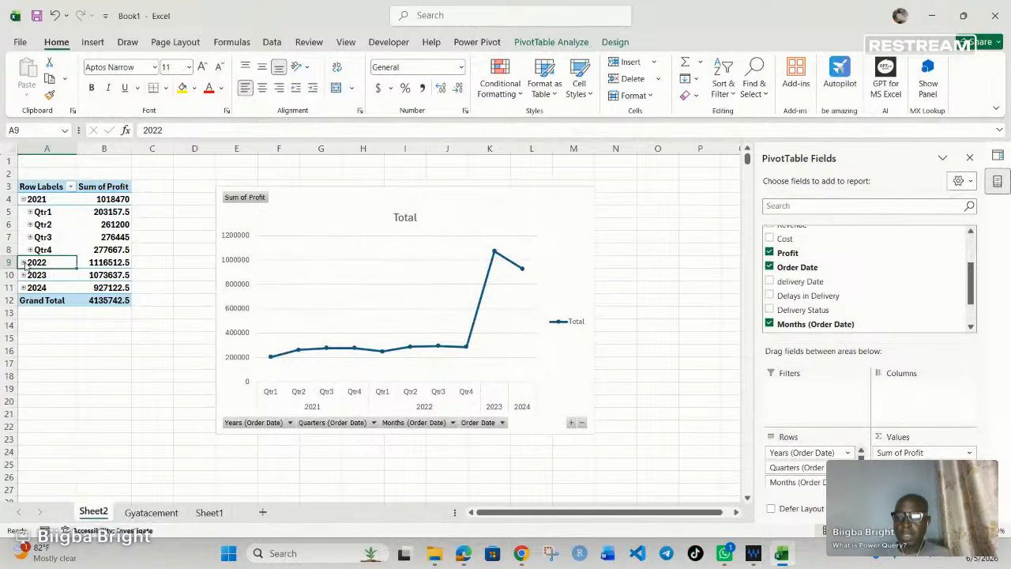
click(24, 199)
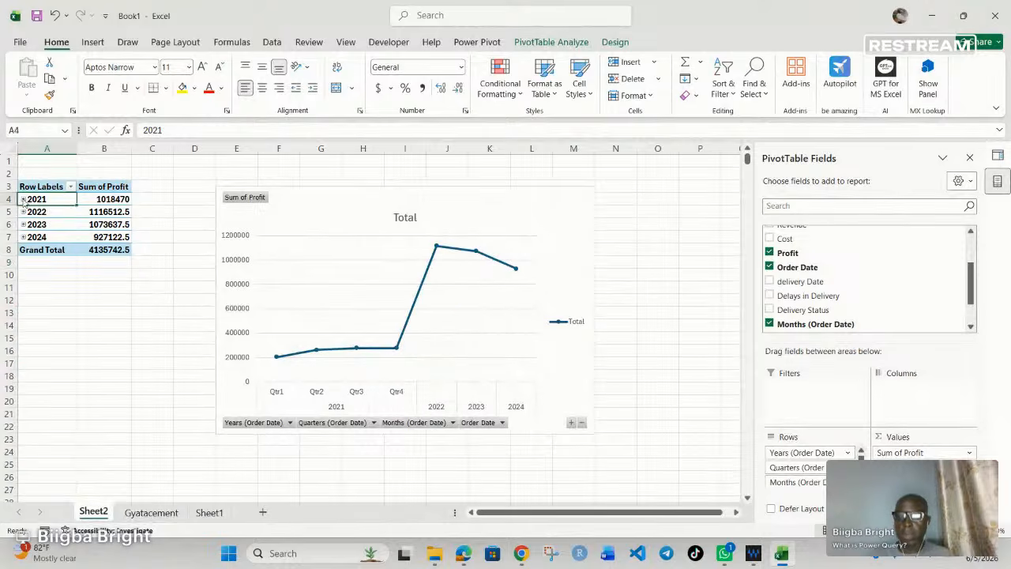
Step: View the sort and filter options of the PivotChart's Years (Order Date) field without changing them
click(288, 424)
click(289, 423)
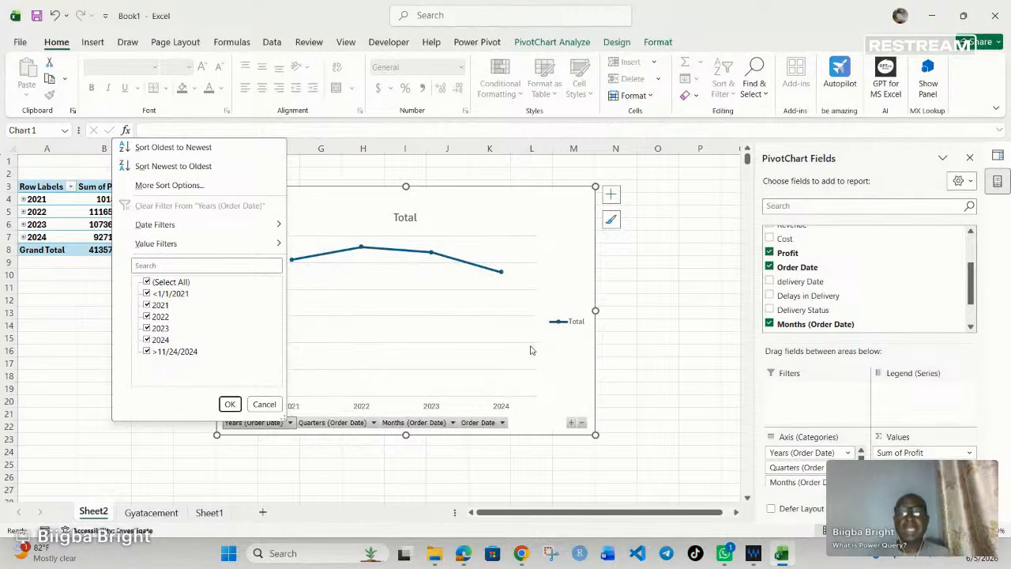
click(624, 329)
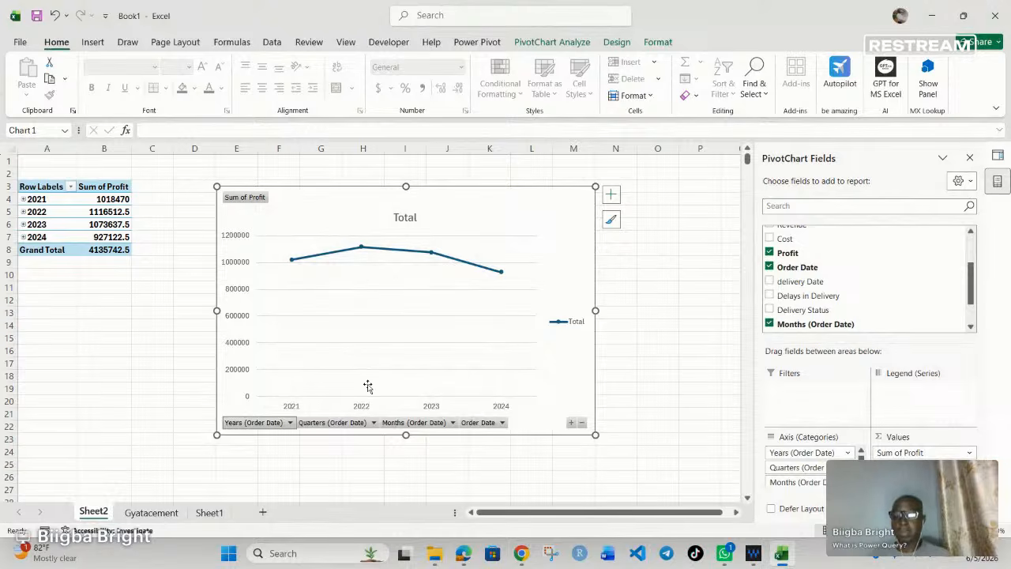
Step: Switch to the live Restream Studio window in Chrome
click(519, 555)
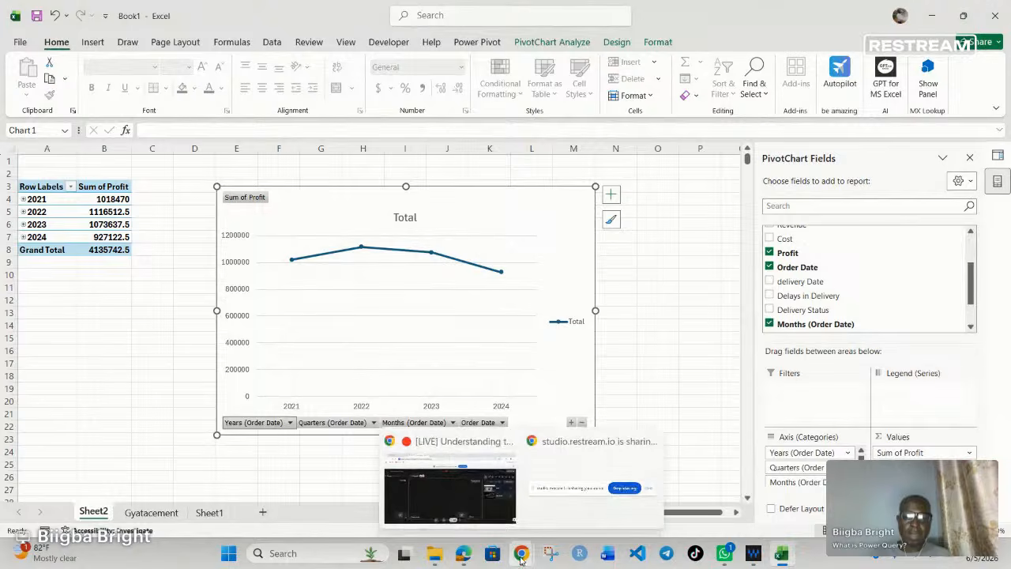
click(461, 474)
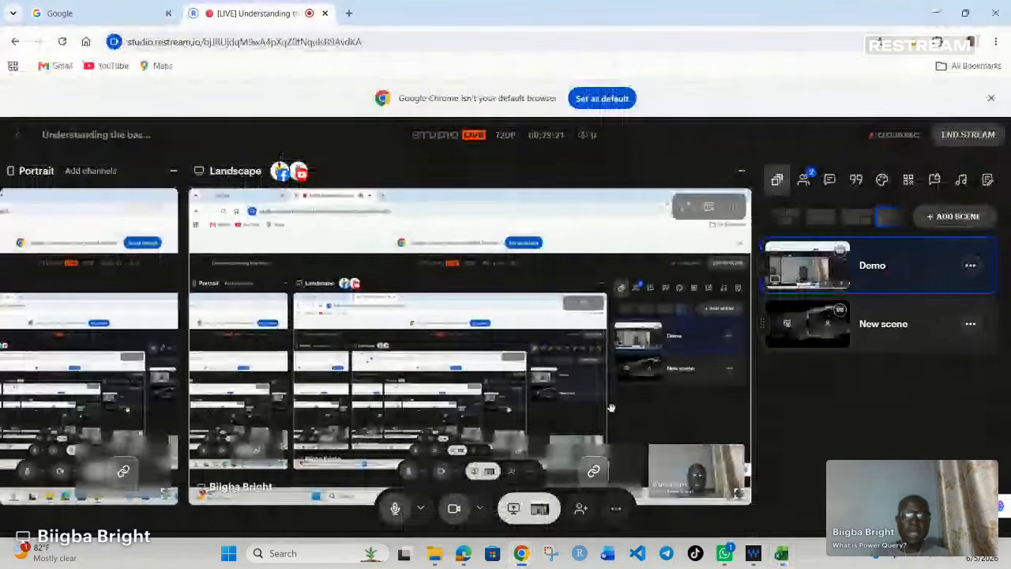